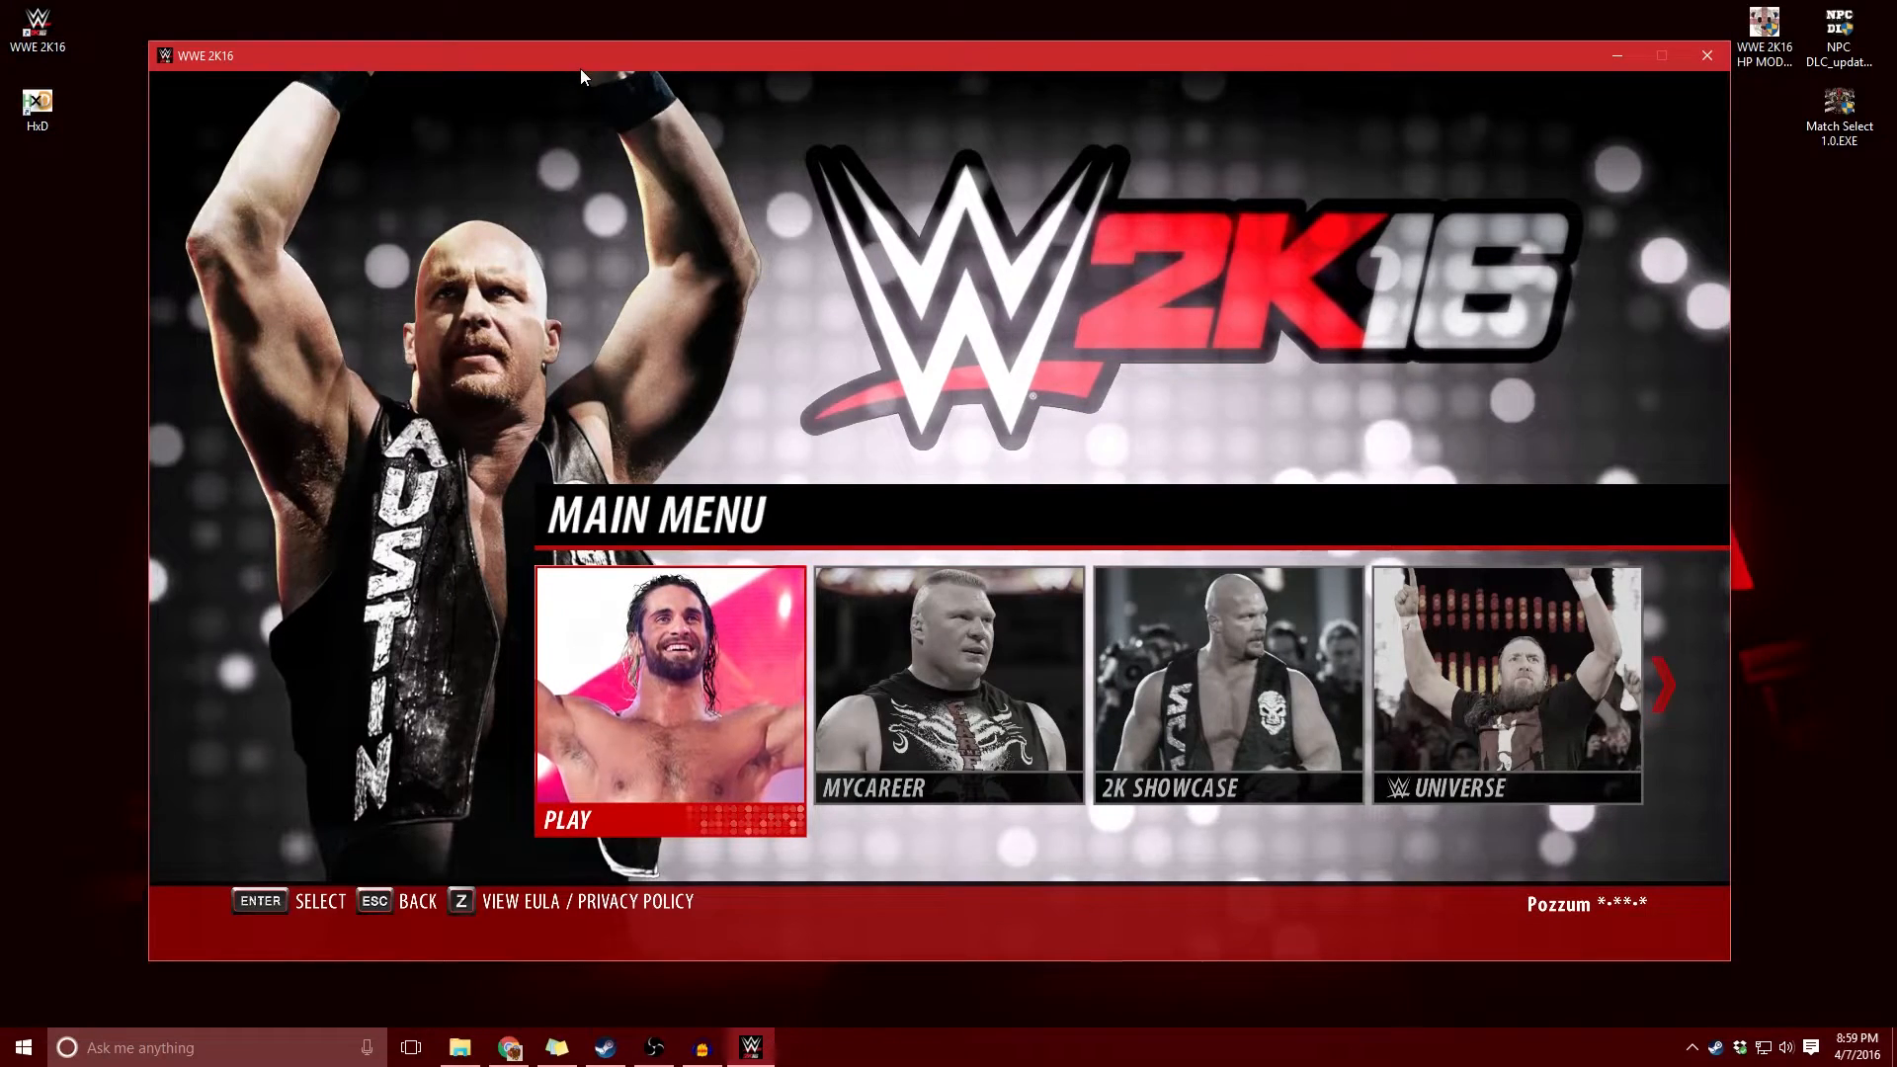
# - Open the normal one-on-one match setup and set both competitors to COM
pyautogui.press('Return')
pyautogui.press('Return')
pyautogui.press('Return')
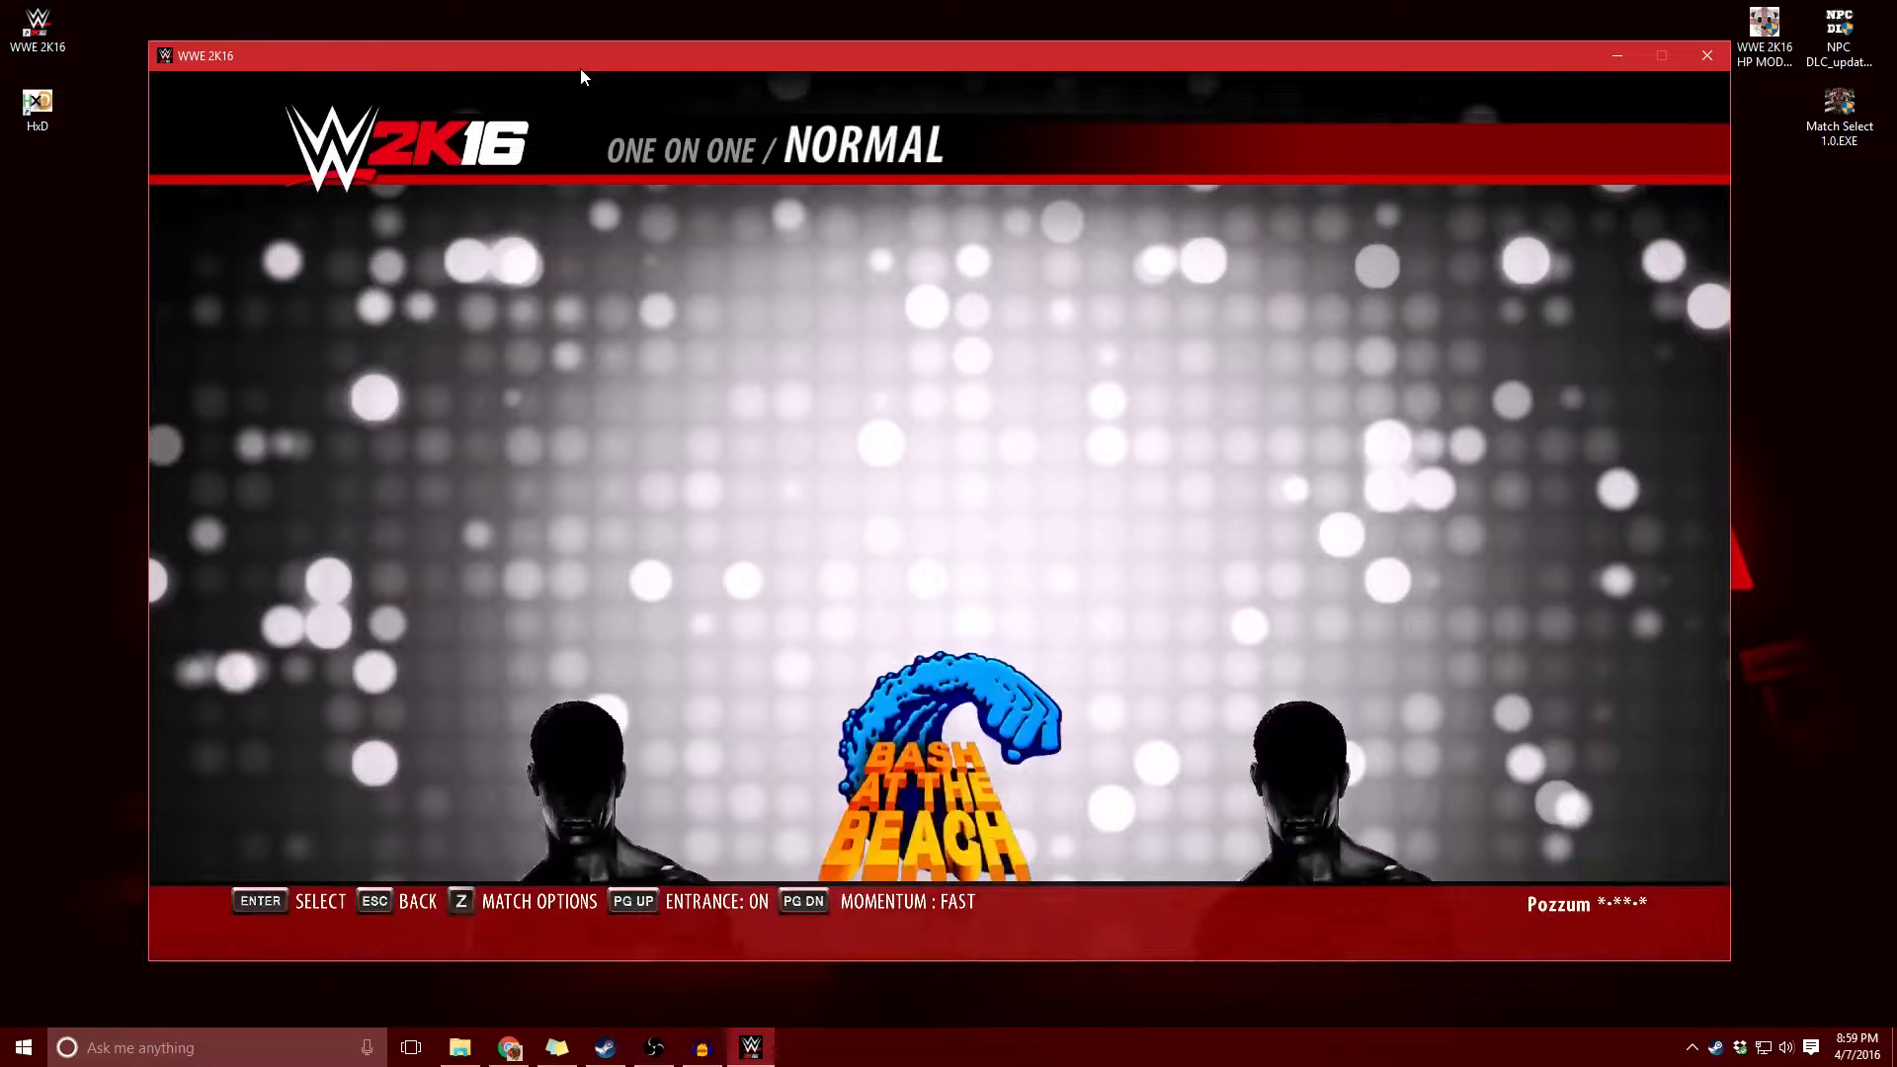
pyautogui.press('Left')
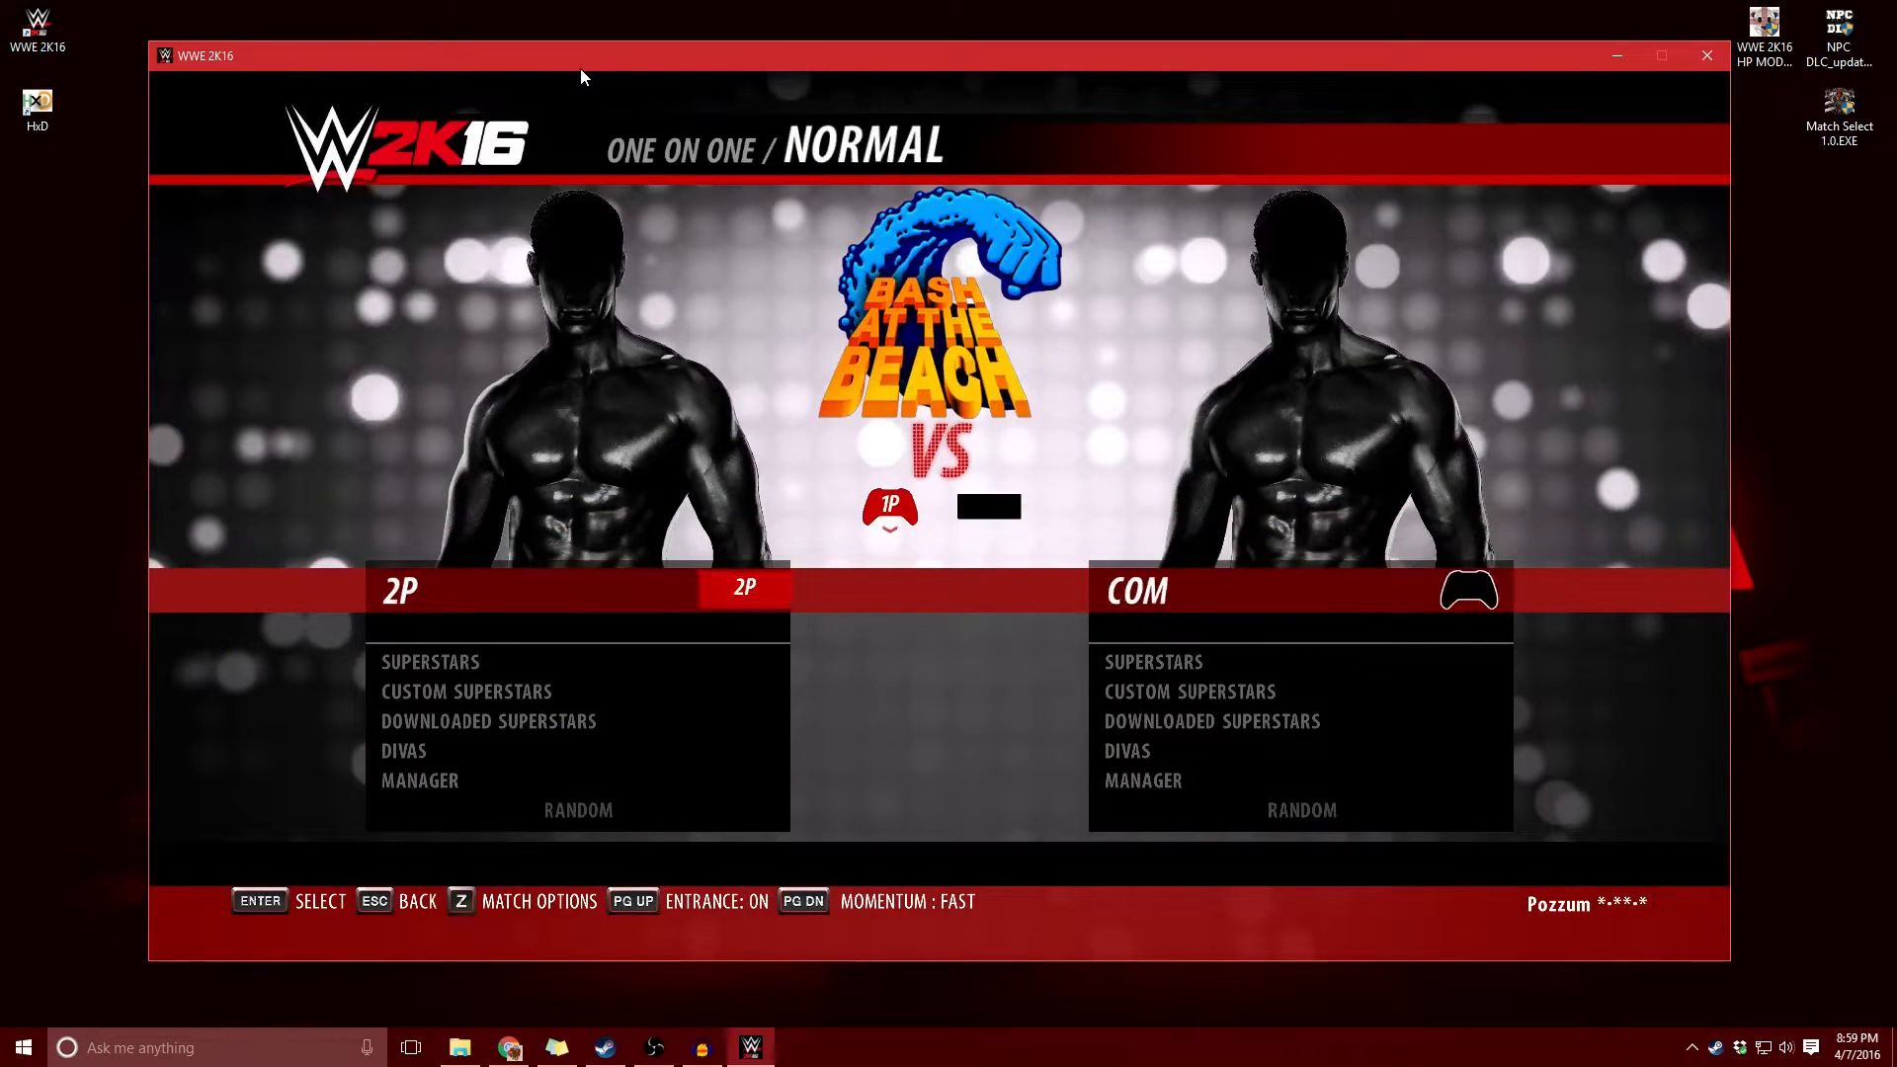
pyautogui.press('Up')
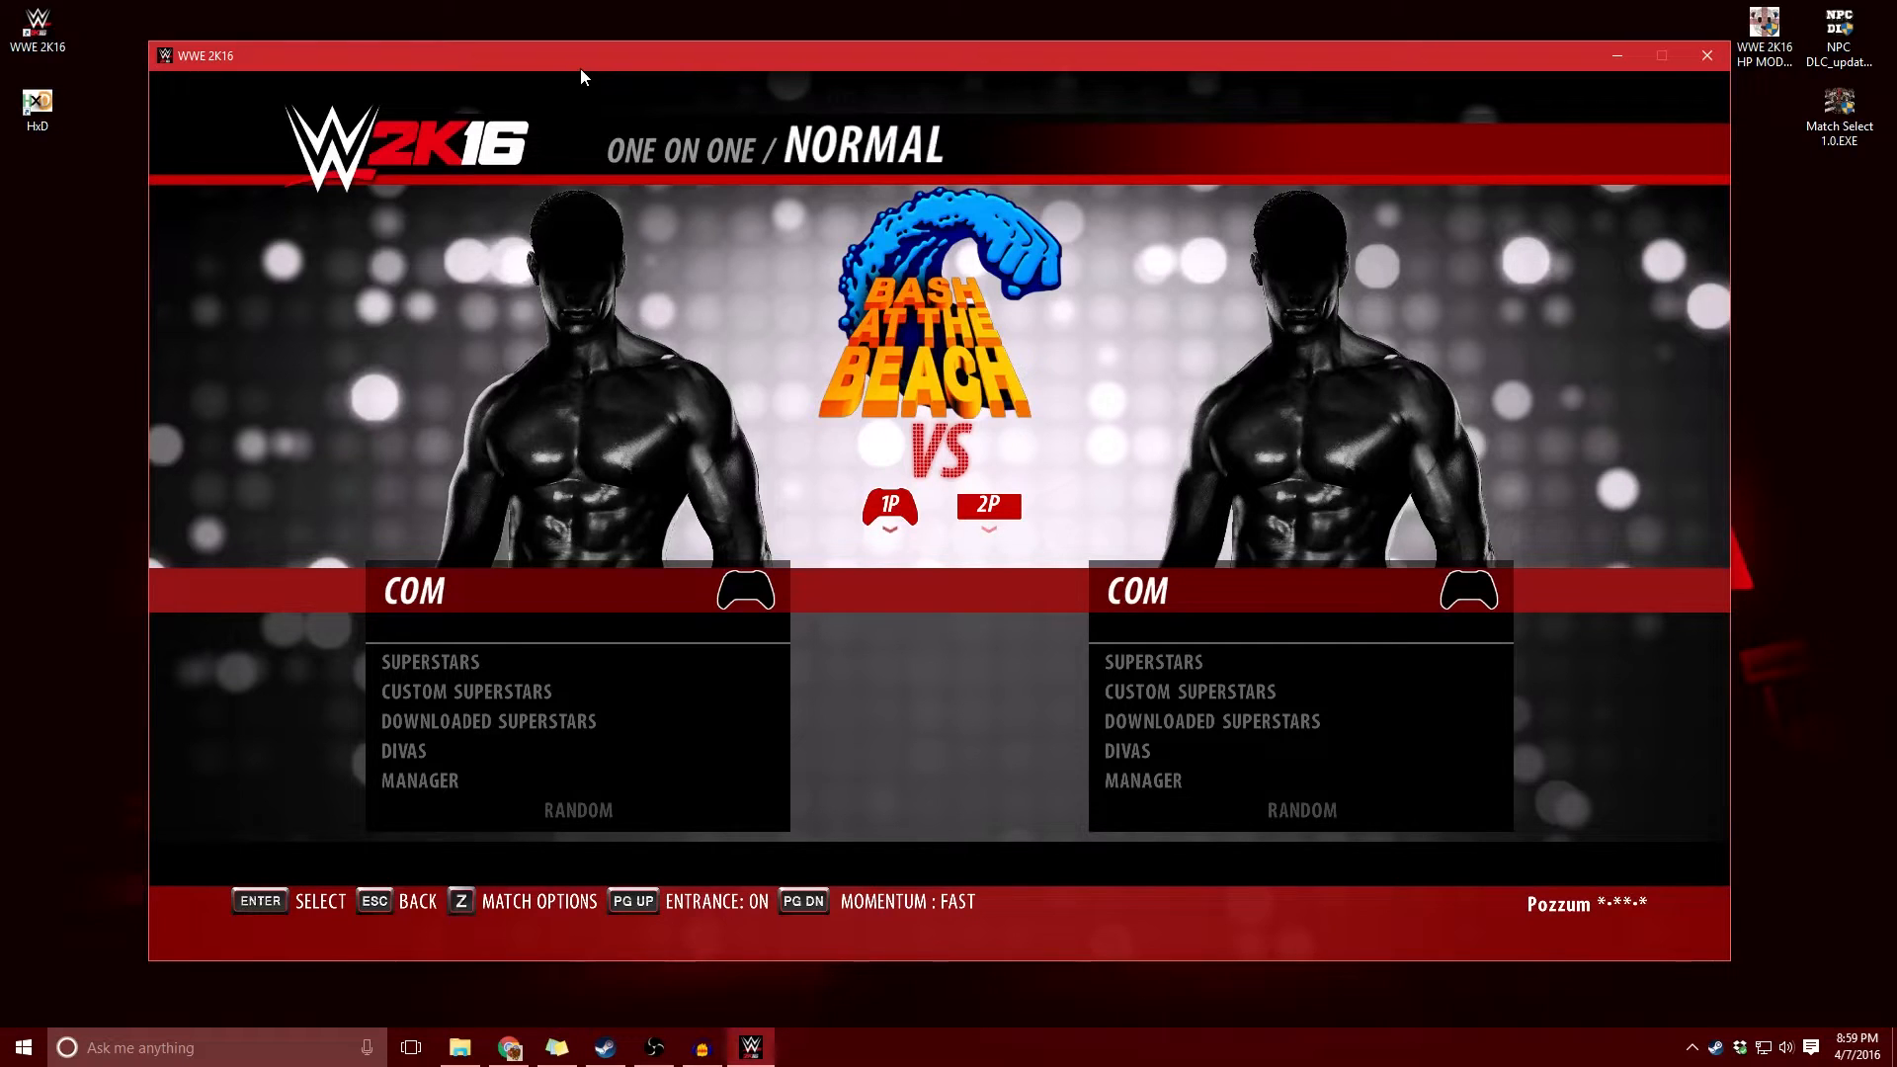
pyautogui.press('Escape')
pyautogui.press('Down')
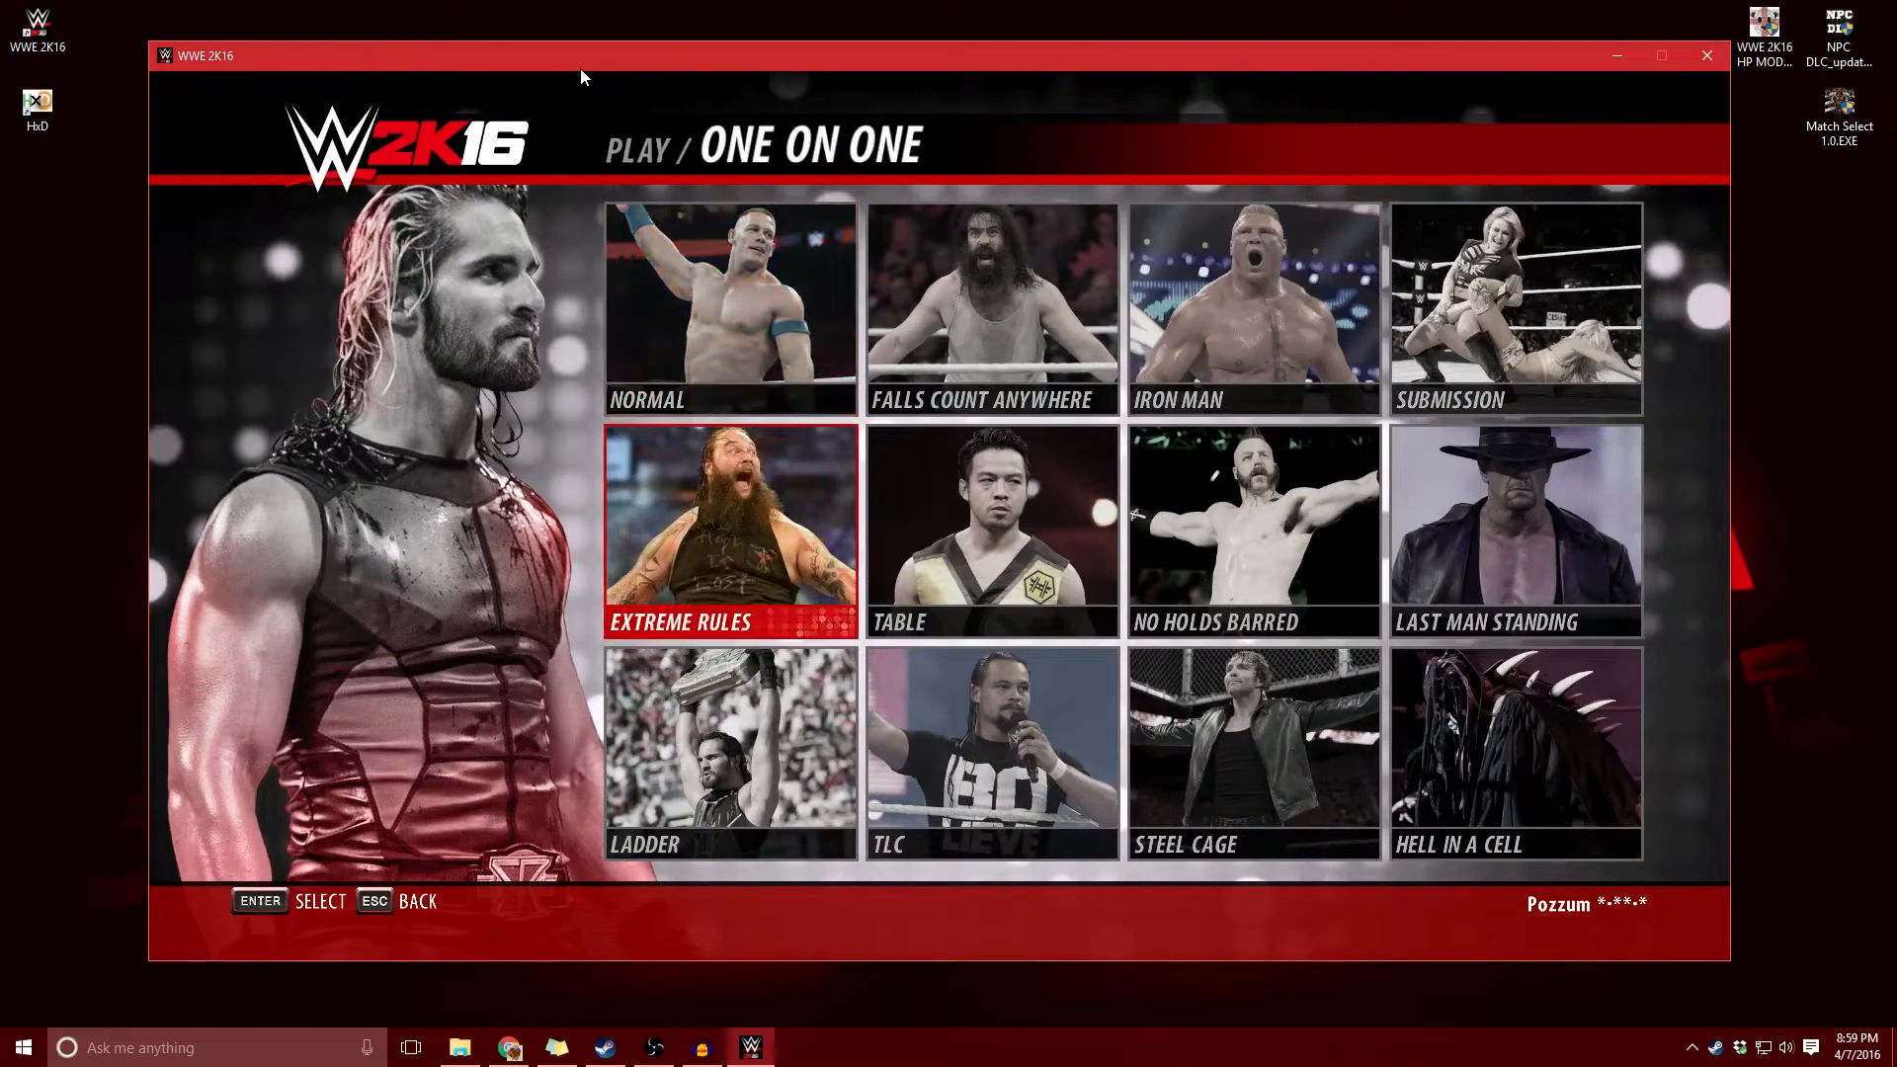
pyautogui.press('Up')
pyautogui.press('Escape')
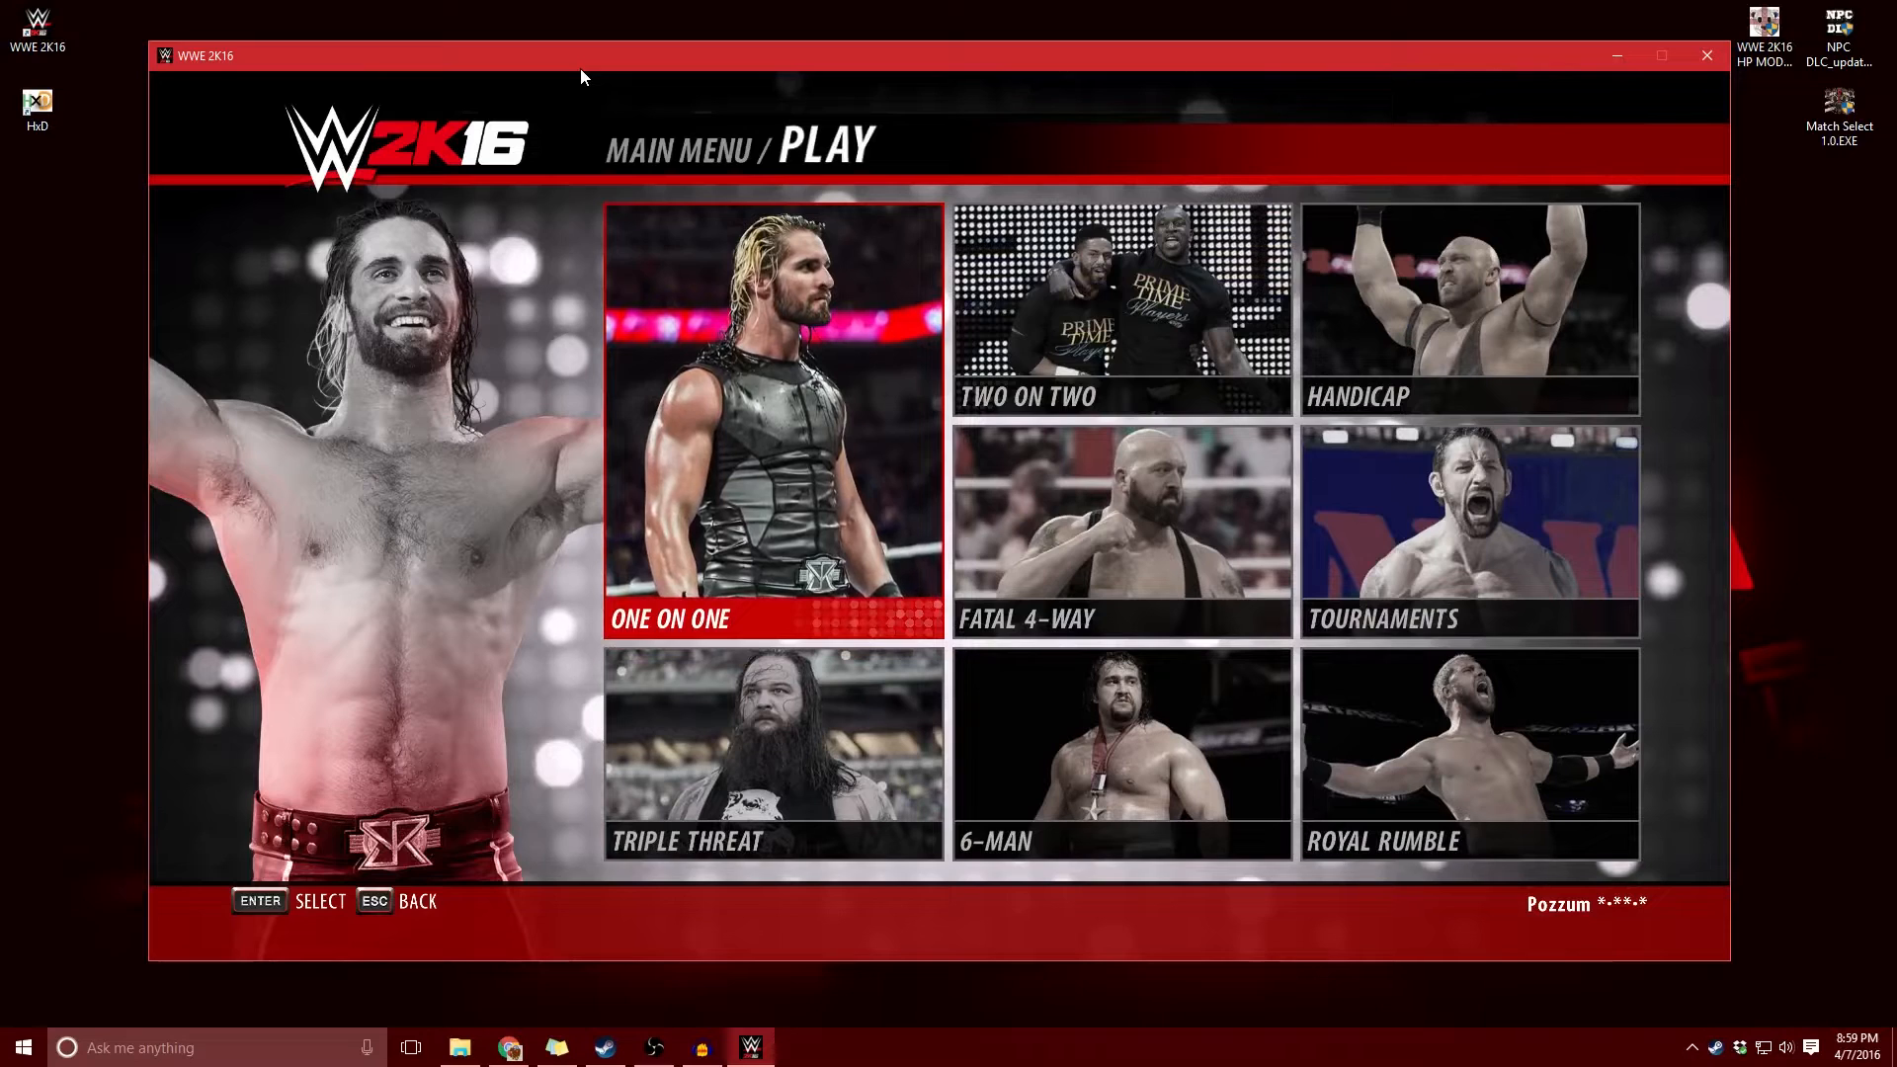
pyautogui.press('Down')
pyautogui.press('Right')
pyautogui.press('Up')
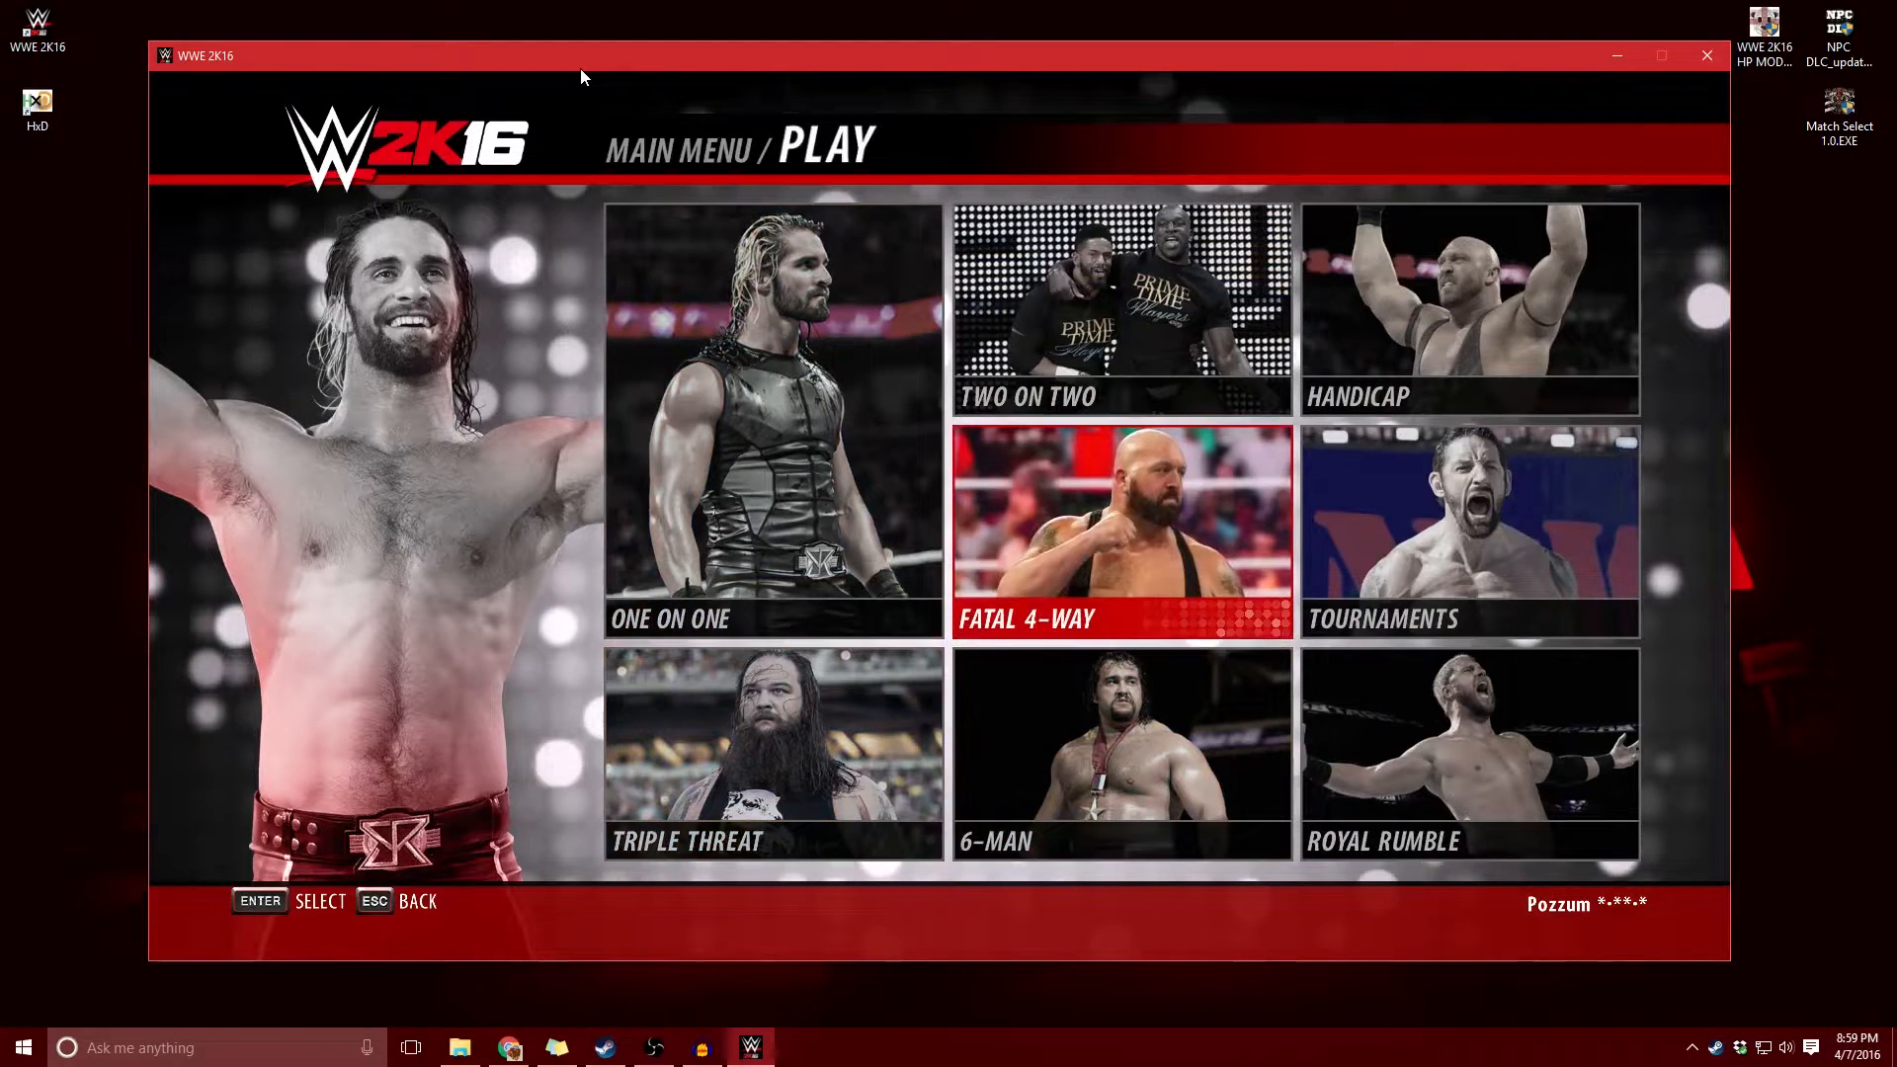
# - Reopen the normal one-on-one match setup and open the Superstars roster for the first COM competitor
pyautogui.press('Left')
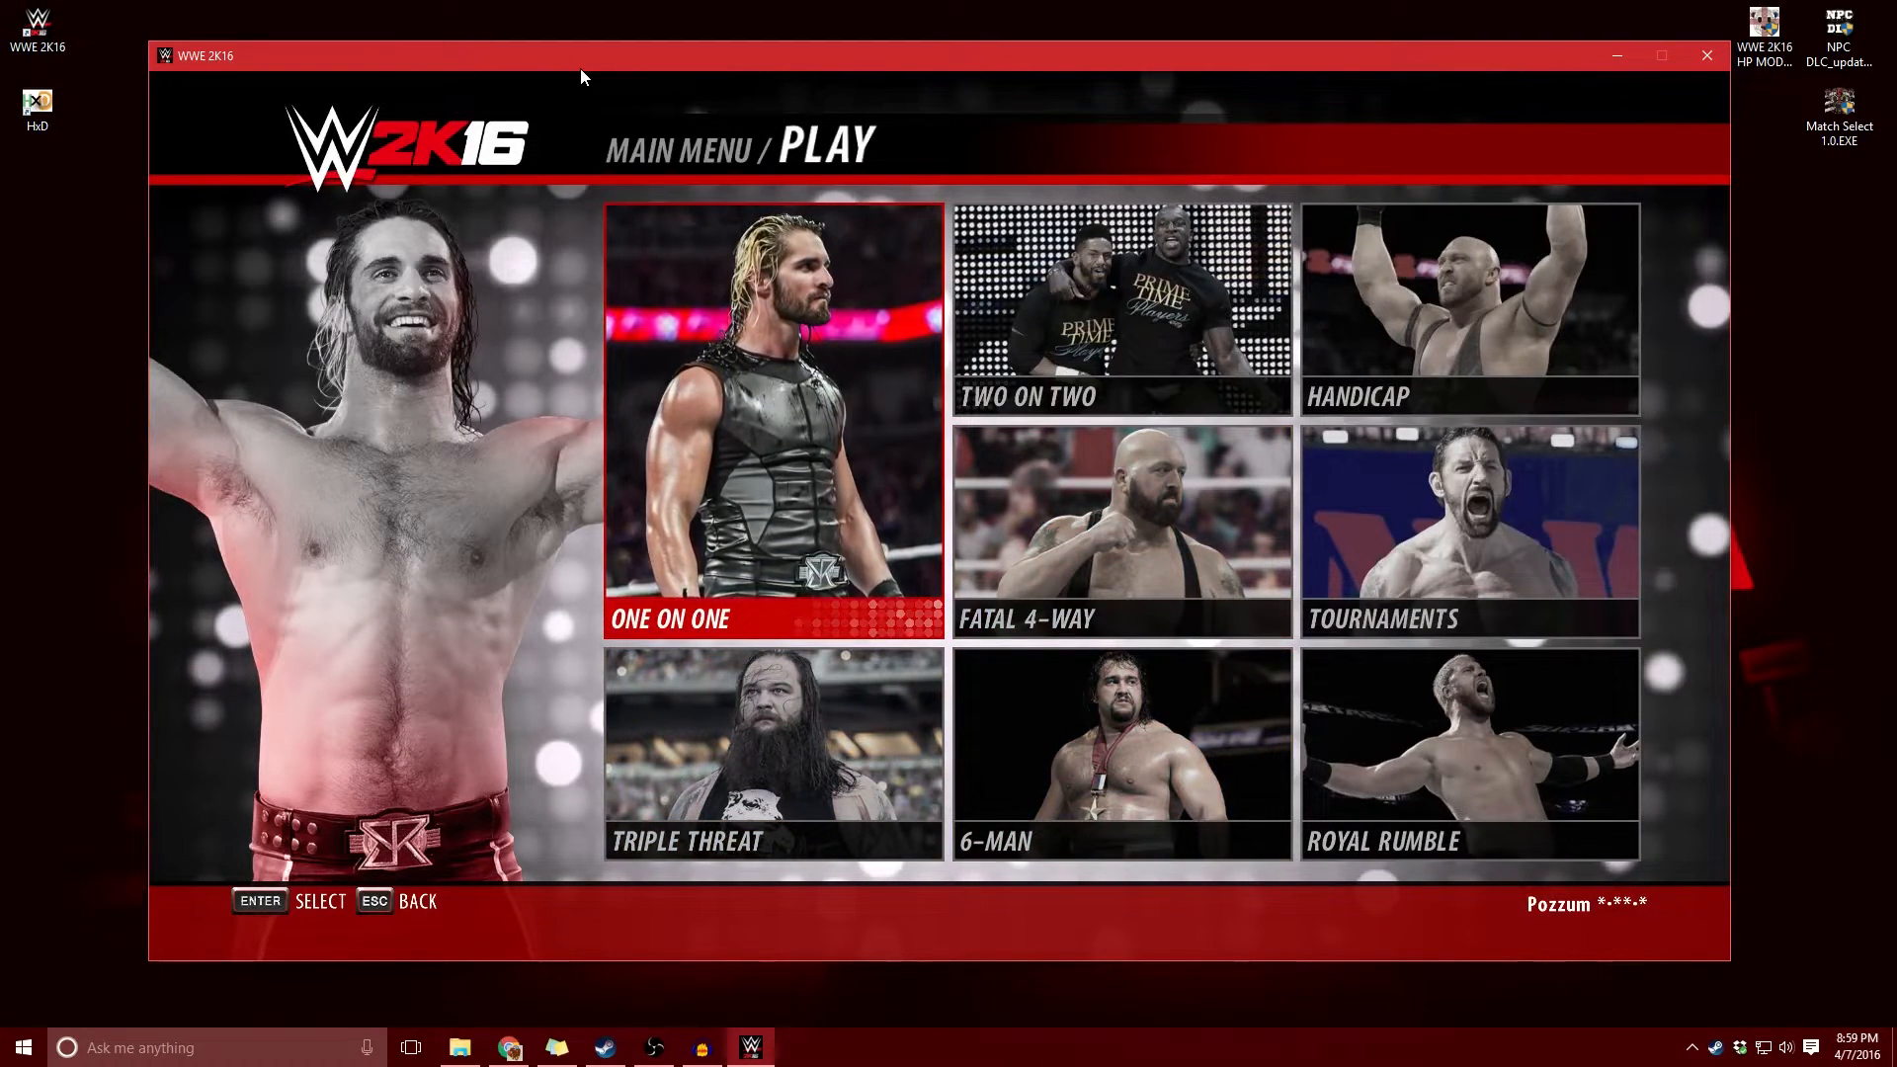
pyautogui.press('Return')
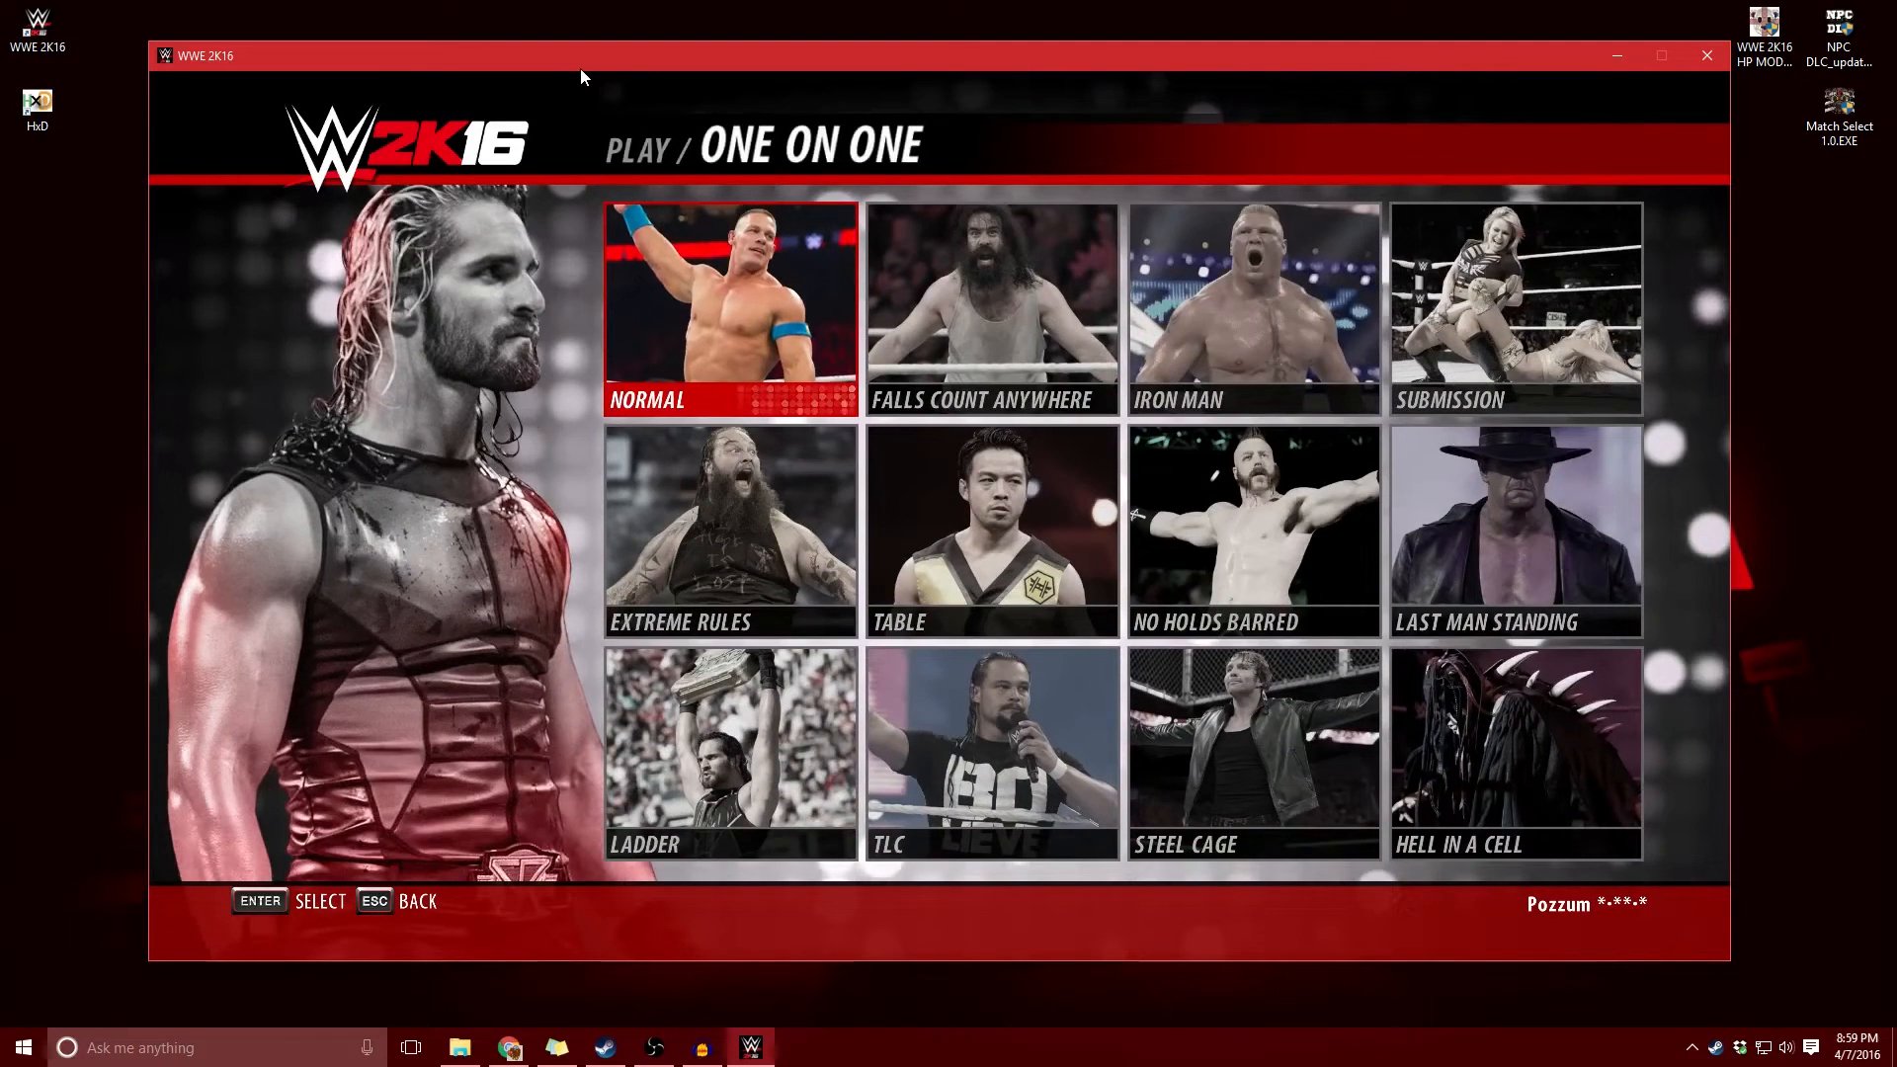
pyautogui.press('Right')
pyautogui.press('Right')
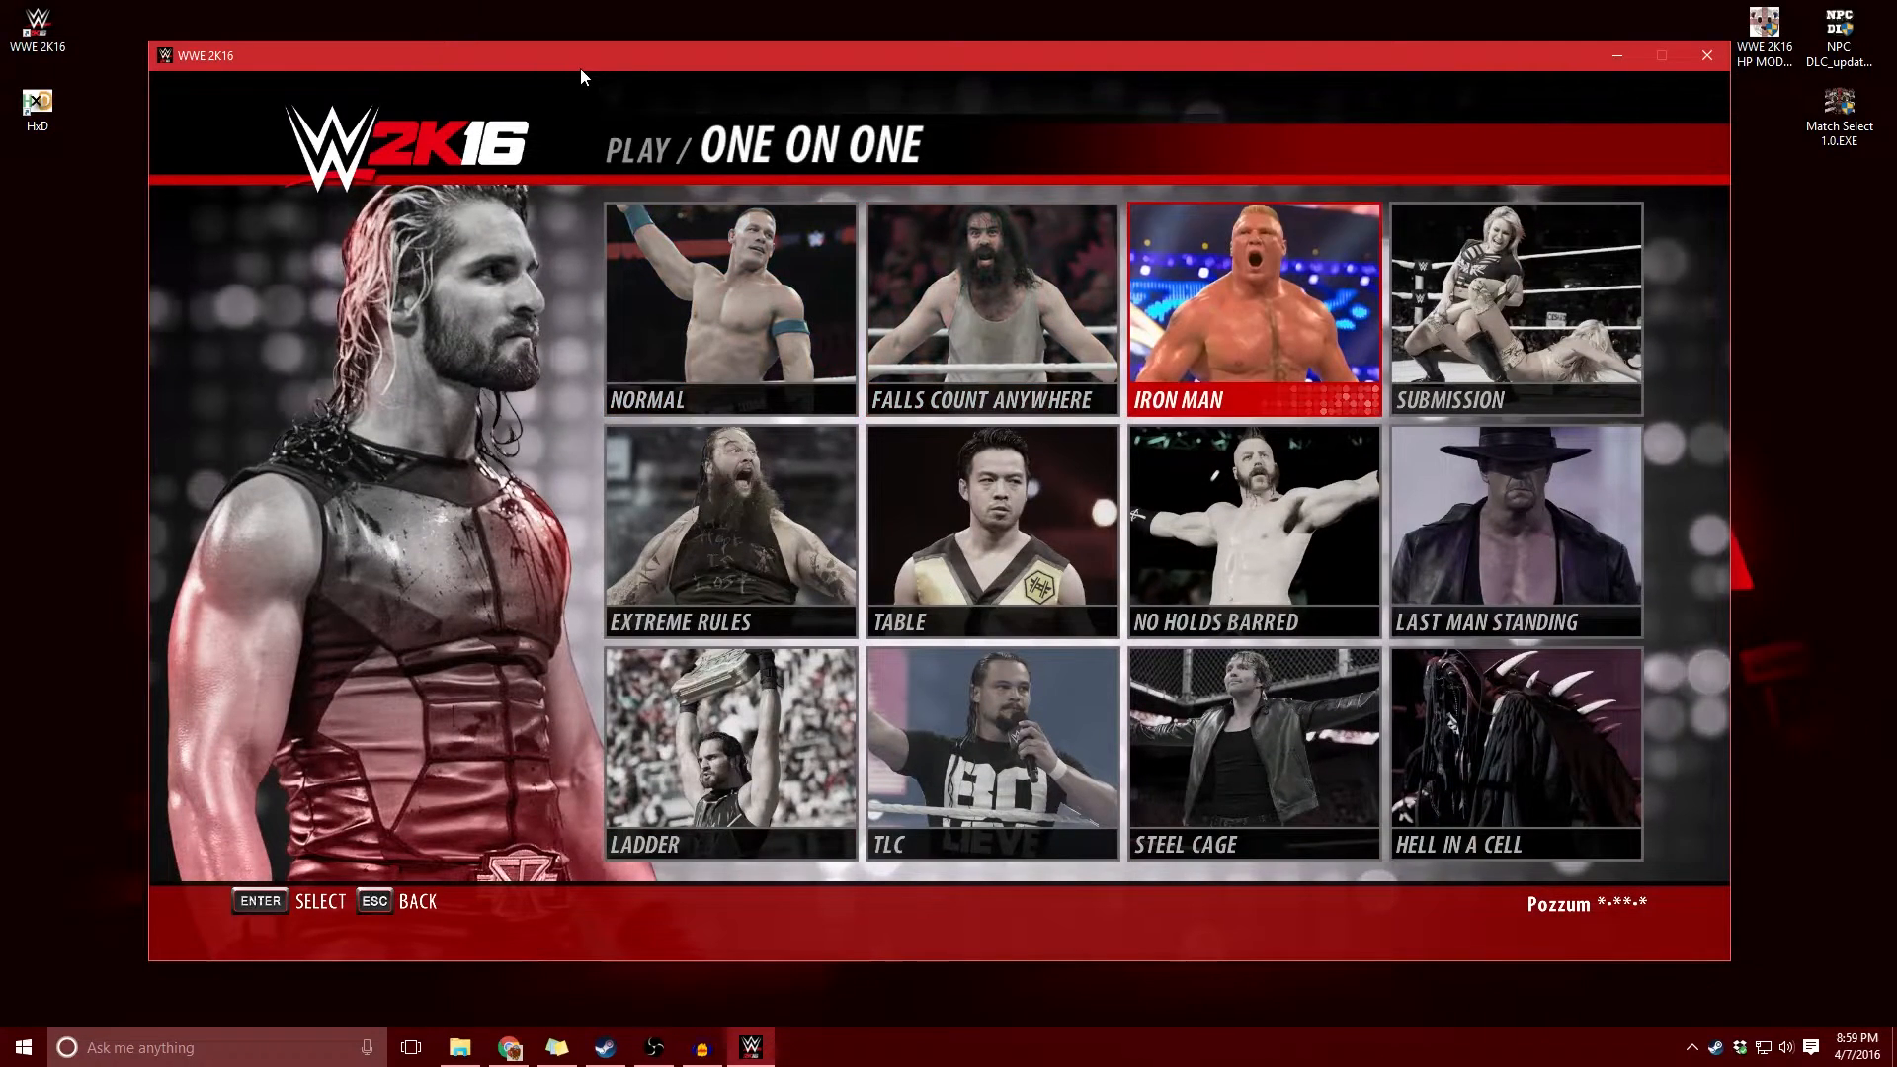
pyautogui.press('Down')
pyautogui.press('Left')
pyautogui.press('Left')
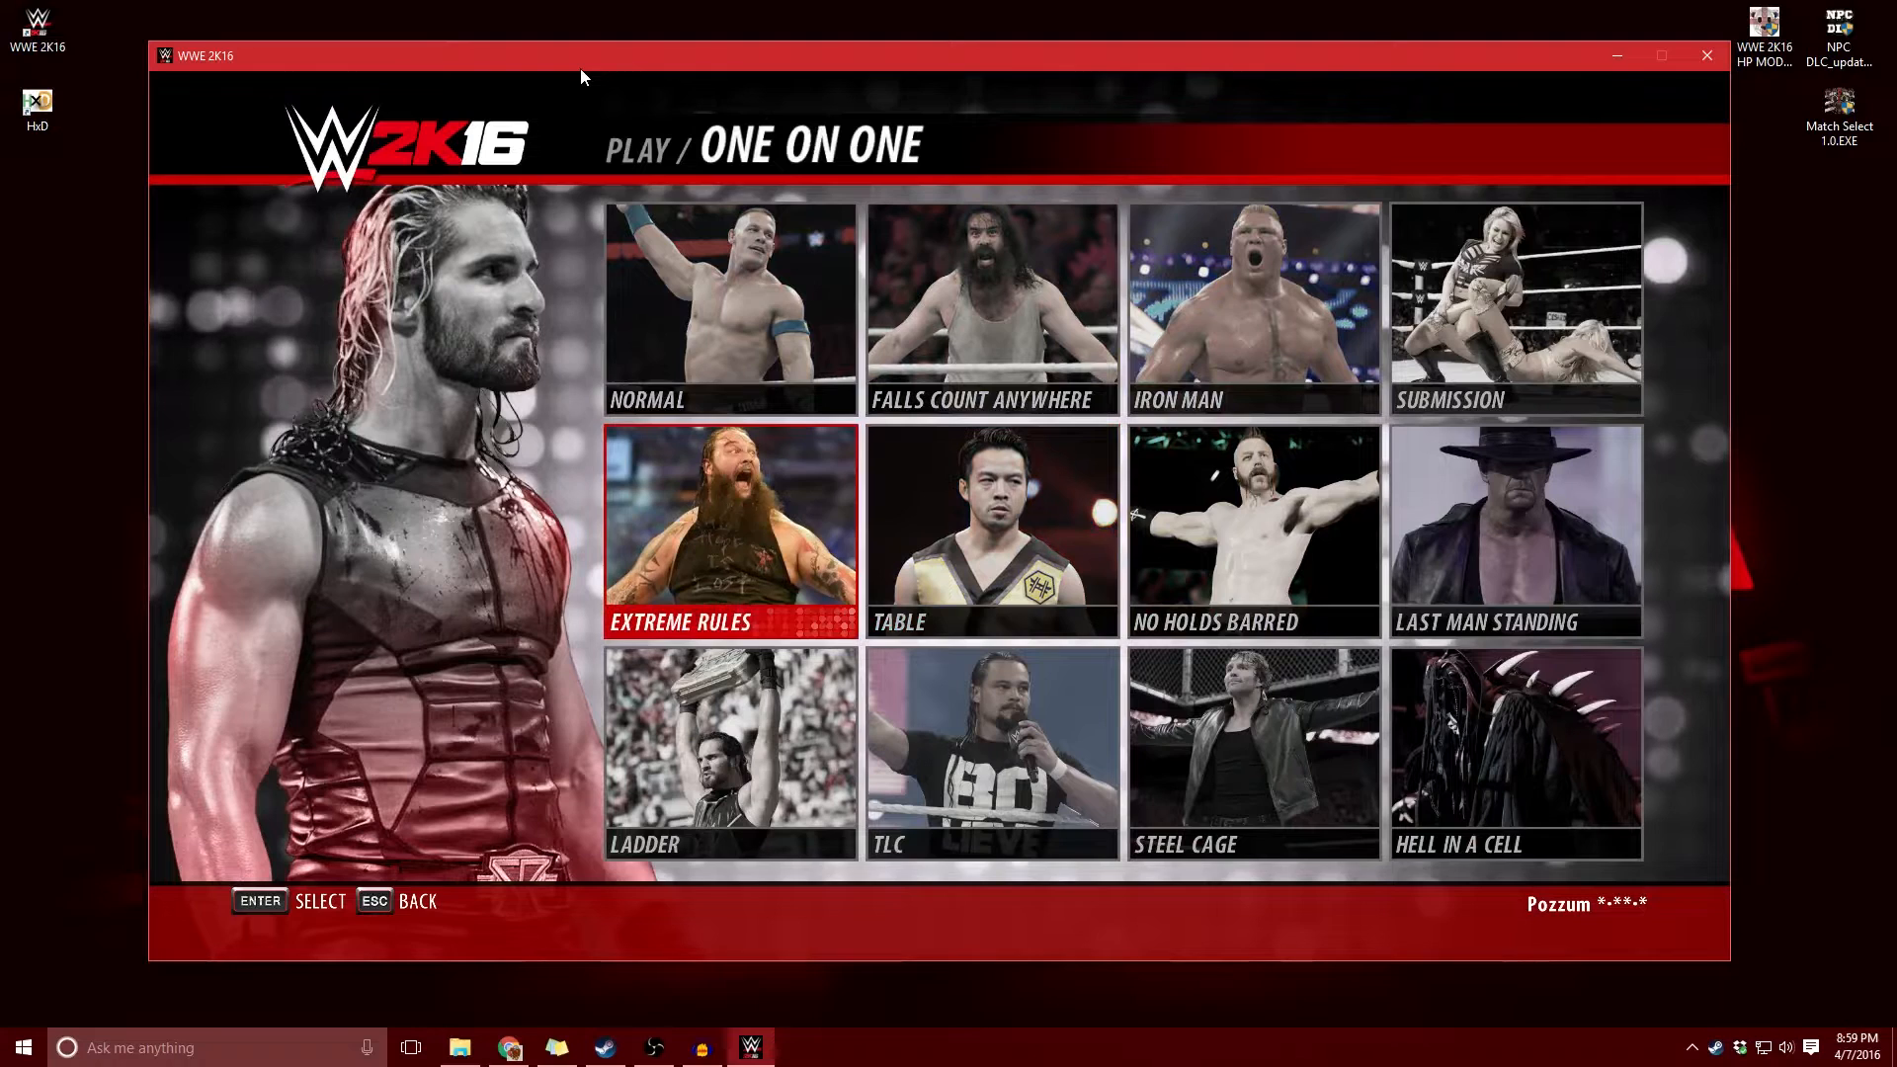
pyautogui.press('Up')
pyautogui.press('Return')
pyautogui.press('Right')
pyautogui.press('Return')
pyautogui.press('Return')
# - Look through the wrestler names in the Superstars roster of the first competitor
pyautogui.press('Down')
pyautogui.press('Down')
pyautogui.press('Down')
pyautogui.press('Down')
pyautogui.press('Down')
pyautogui.press('Down')
pyautogui.press('Down')
pyautogui.press('Down')
pyautogui.press('Down')
pyautogui.press('Down')
pyautogui.press('Down')
pyautogui.press('Down')
pyautogui.press('Down')
pyautogui.press('Down')
pyautogui.press('Down')
pyautogui.press('Down')
pyautogui.press('Down')
pyautogui.press('Down')
pyautogui.press('Down')
pyautogui.press('Down')
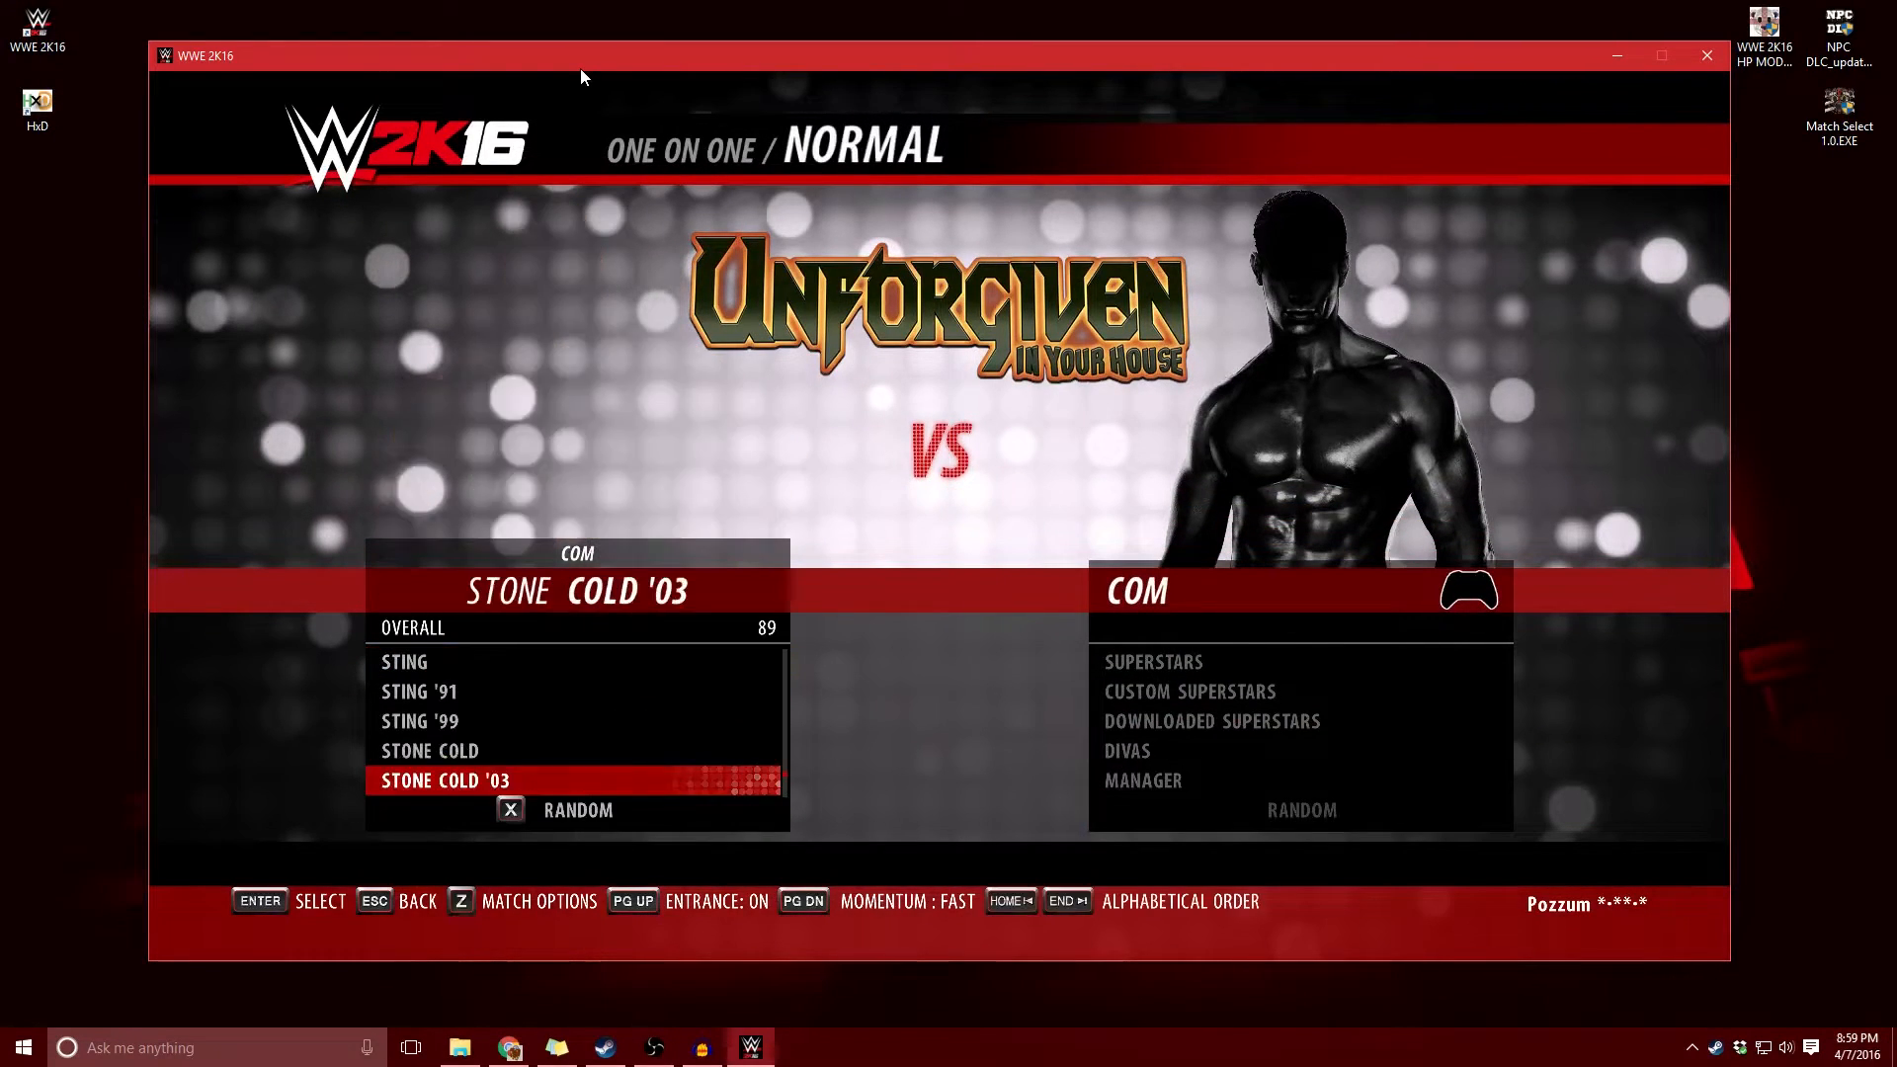
pyautogui.press('Down')
pyautogui.press('Down')
pyautogui.press('Down')
pyautogui.press('Down')
pyautogui.press('Down')
pyautogui.press('Down')
pyautogui.press('Down')
pyautogui.press('Down')
pyautogui.press('Down')
pyautogui.press('Down')
pyautogui.press('Down')
pyautogui.press('Down')
pyautogui.press('Down')
pyautogui.press('Down')
pyautogui.press('Down')
pyautogui.press('Down')
pyautogui.press('Down')
pyautogui.press('Down')
pyautogui.press('Down')
pyautogui.press('Down')
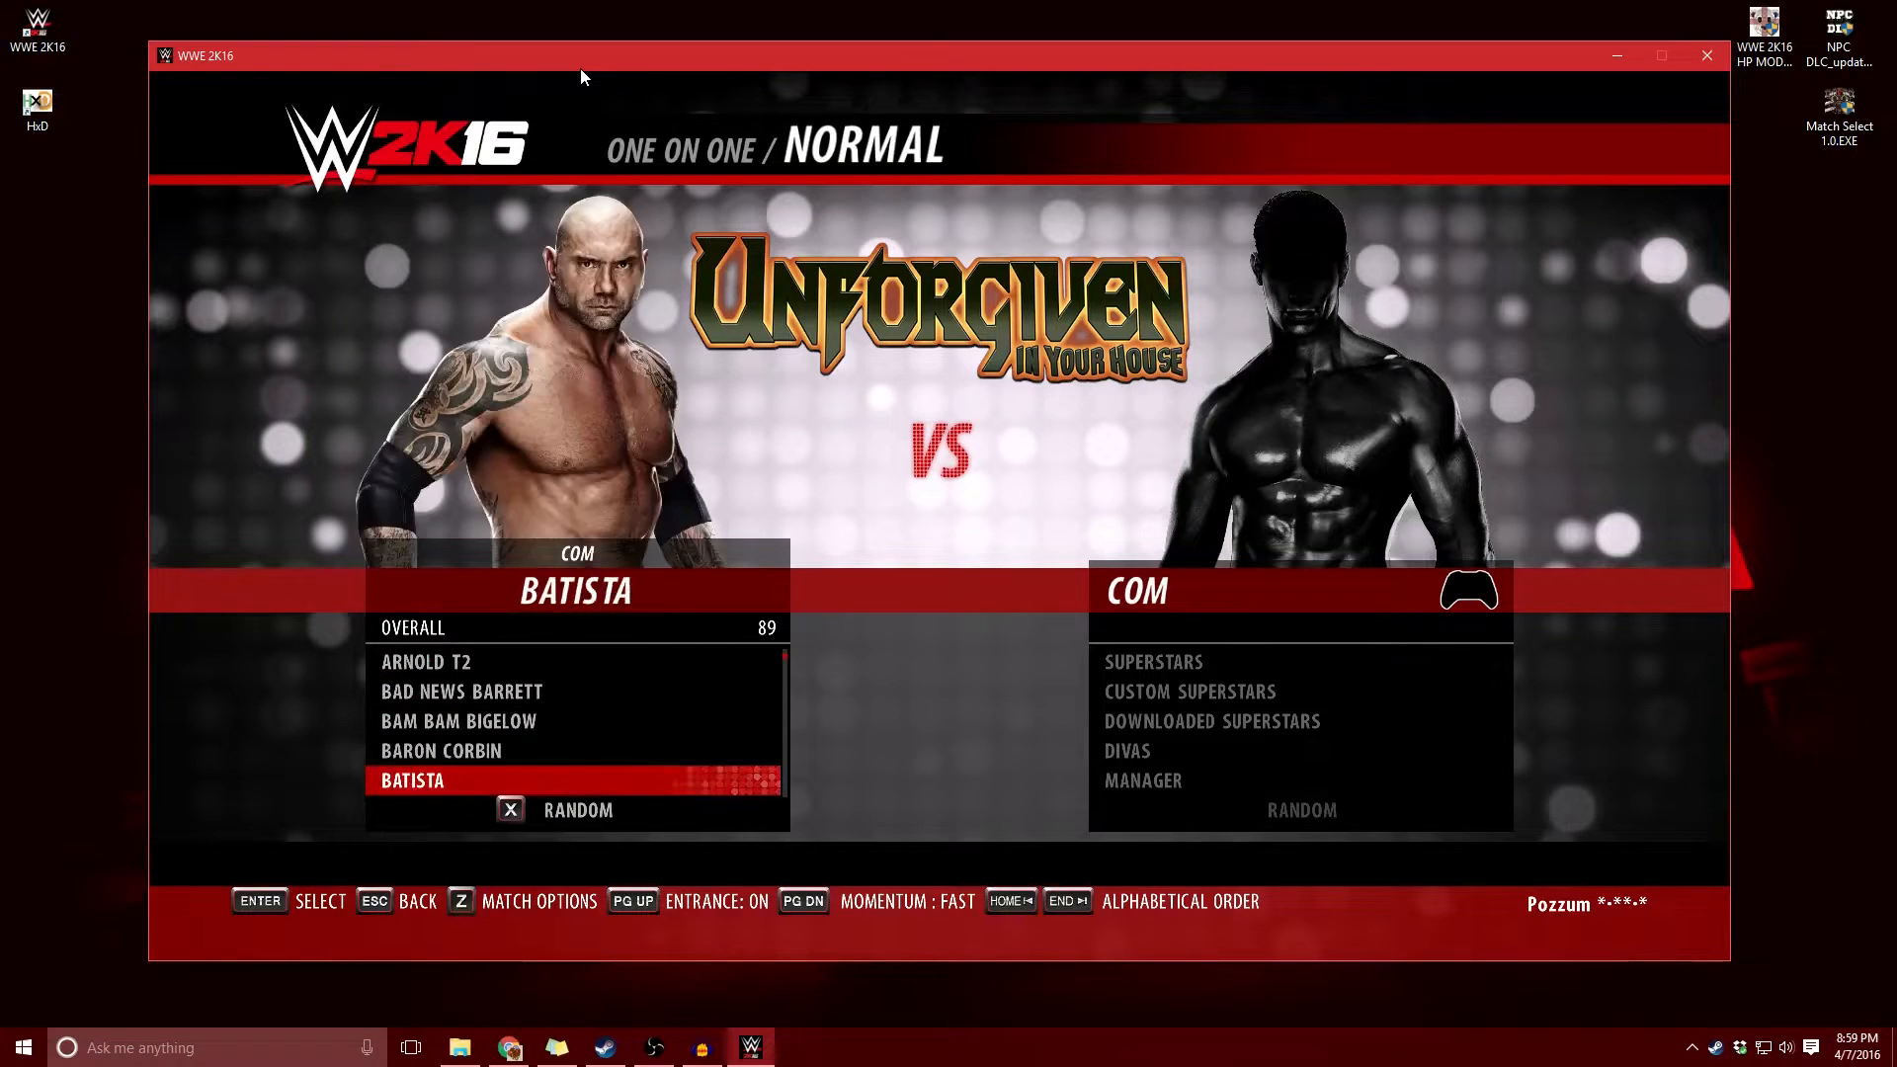
pyautogui.press('Down')
pyautogui.press('Down')
pyautogui.press('Down')
pyautogui.press('Down')
pyautogui.press('Down')
pyautogui.press('Down')
pyautogui.press('Down')
pyautogui.press('Down')
pyautogui.press('Down')
pyautogui.press('Down')
pyautogui.press('Down')
pyautogui.press('Down')
pyautogui.press('Down')
pyautogui.press('Down')
pyautogui.press('Down')
pyautogui.press('Down')
pyautogui.press('Down')
pyautogui.press('Down')
pyautogui.press('Down')
pyautogui.press('Down')
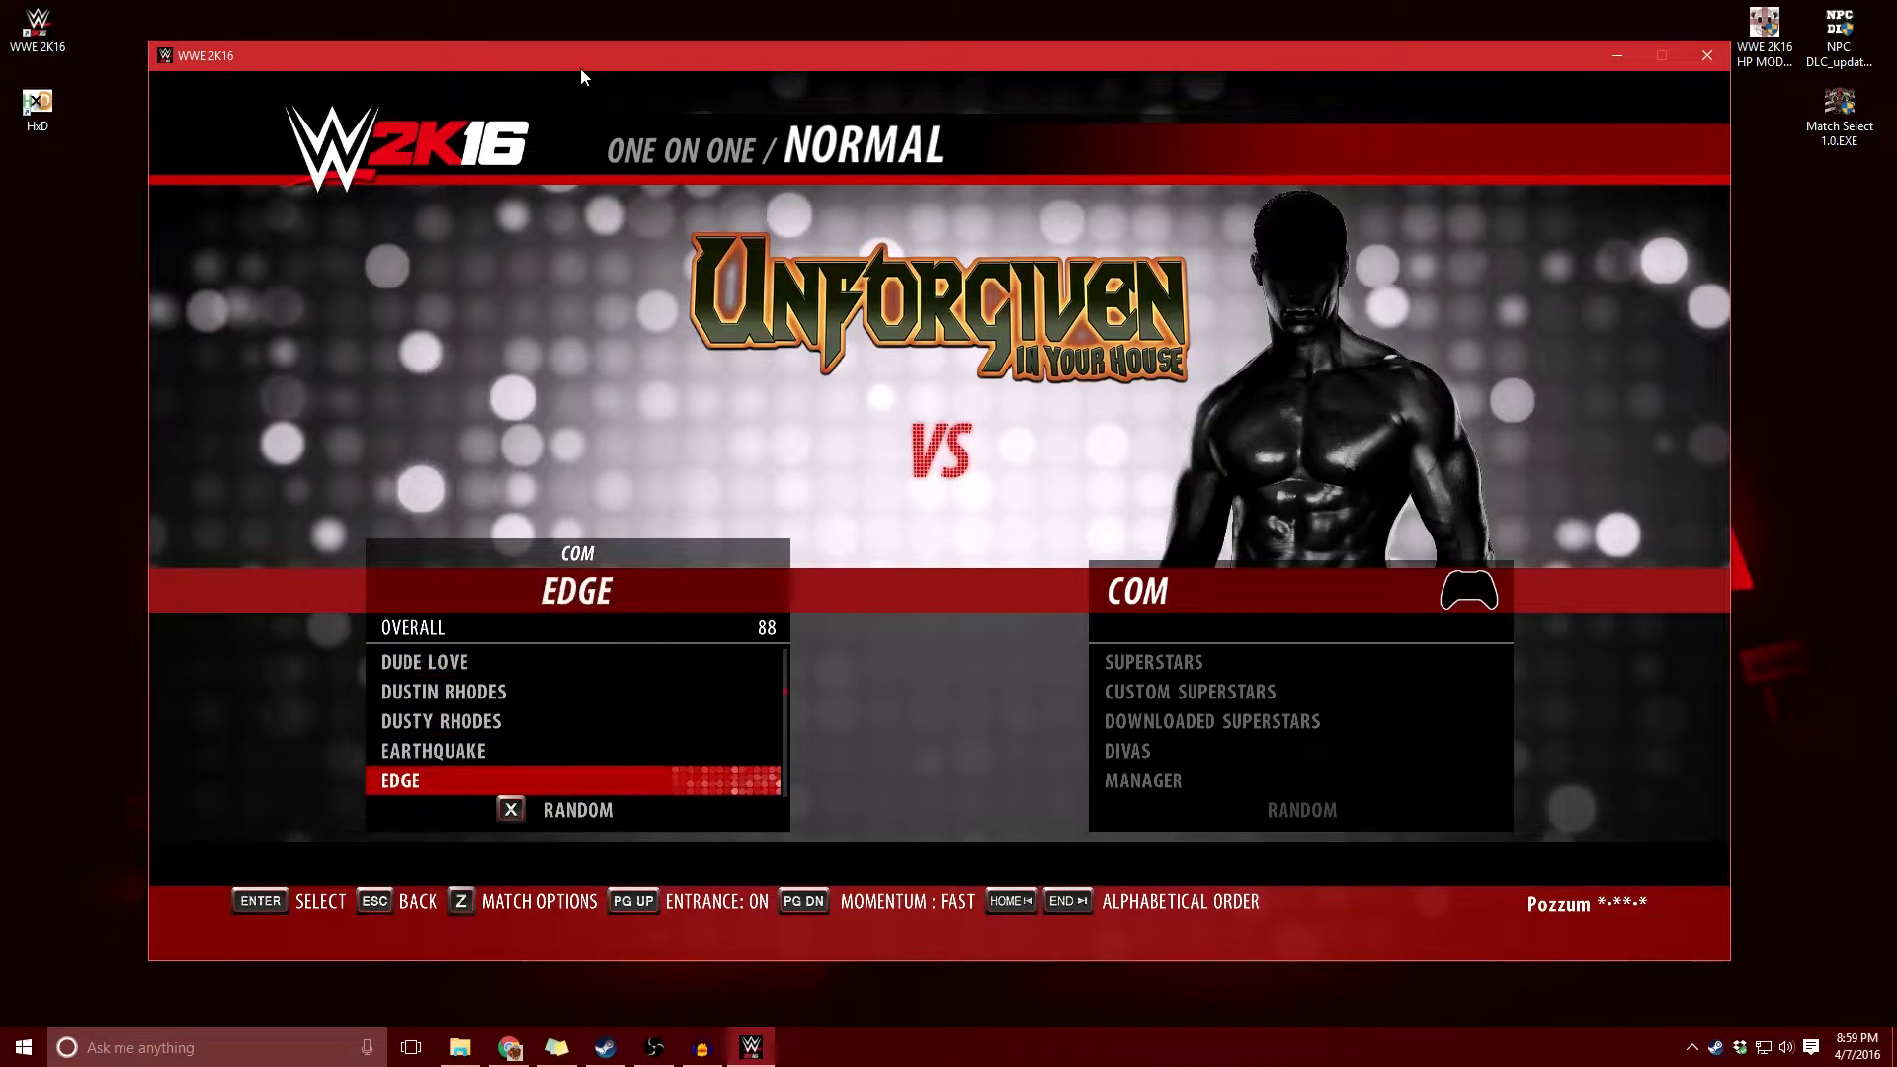
pyautogui.press('Up')
pyautogui.press('Up')
pyautogui.press('Up')
pyautogui.press('Up')
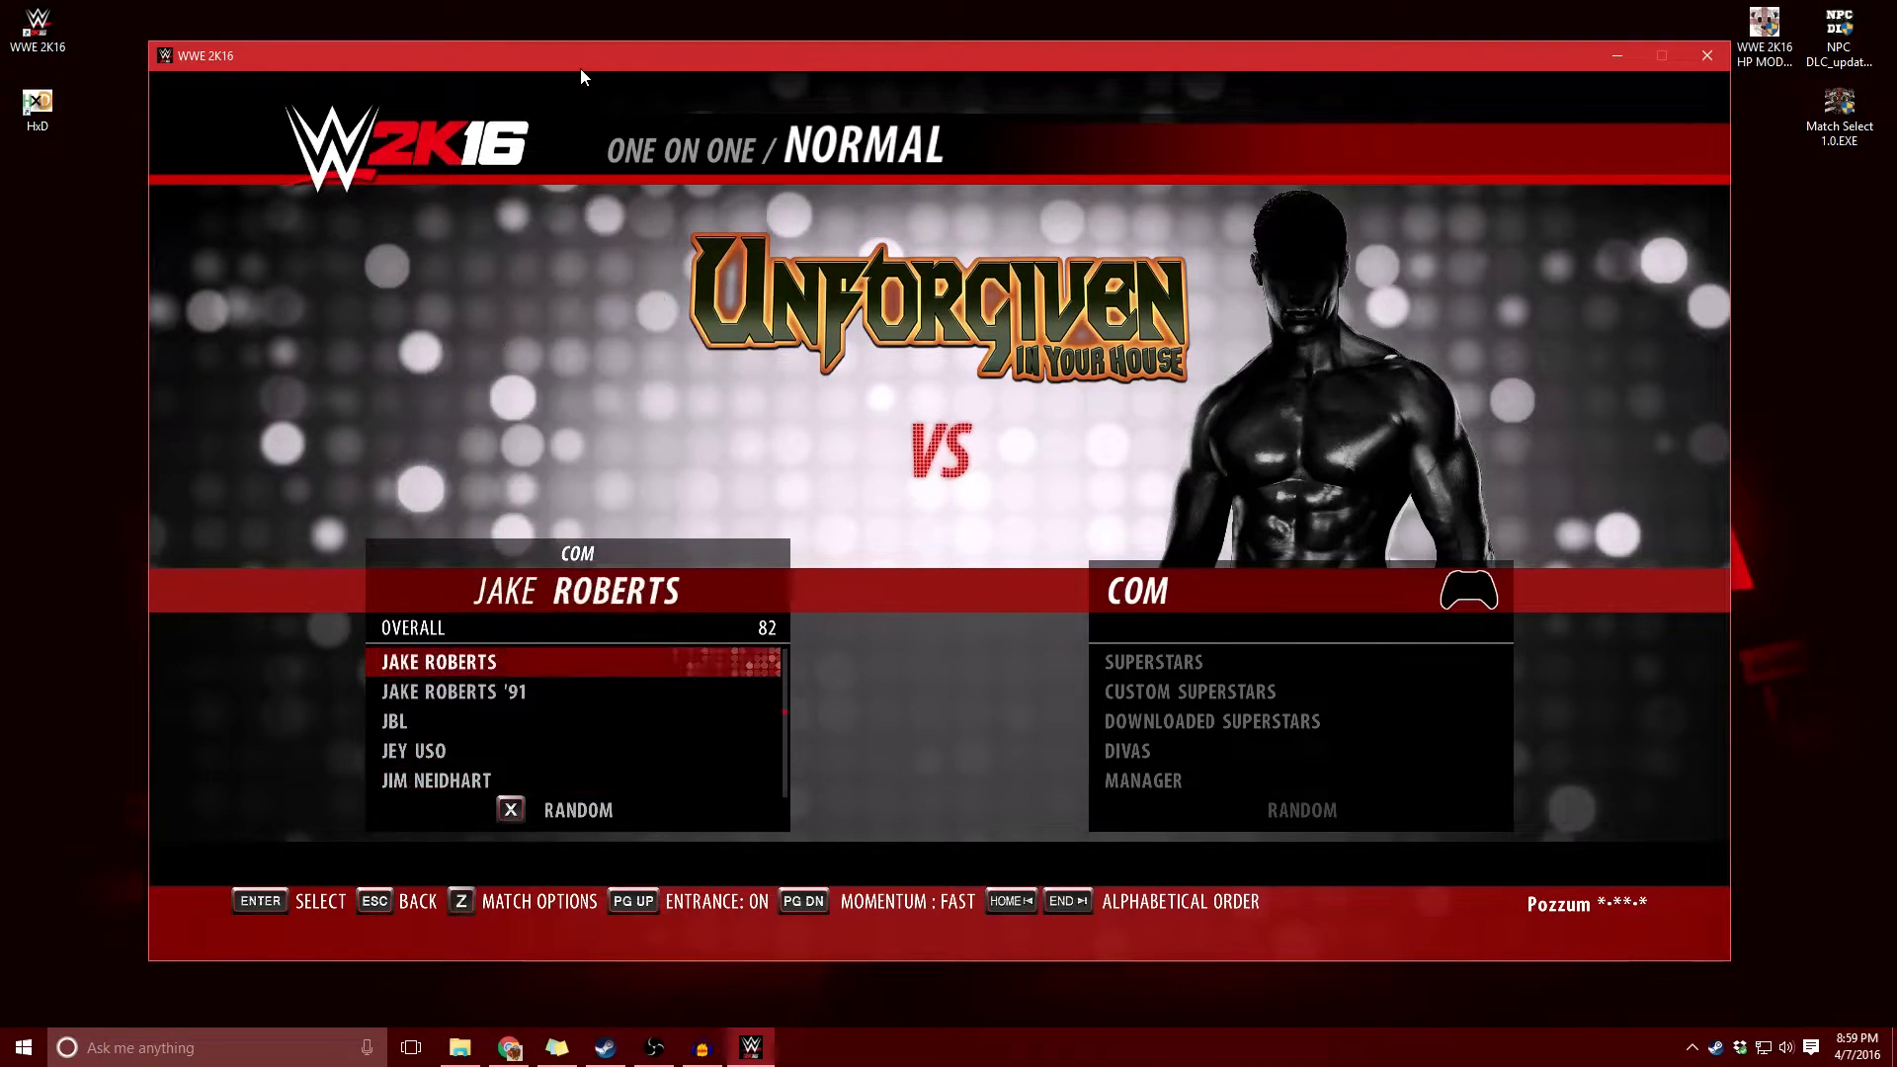
# - Open the Downloaded Superstars roster for the first competitor and look through its wrestlers as far as Mike Tyson
pyautogui.press('Escape')
pyautogui.press('Down')
pyautogui.press('Down')
pyautogui.press('Return')
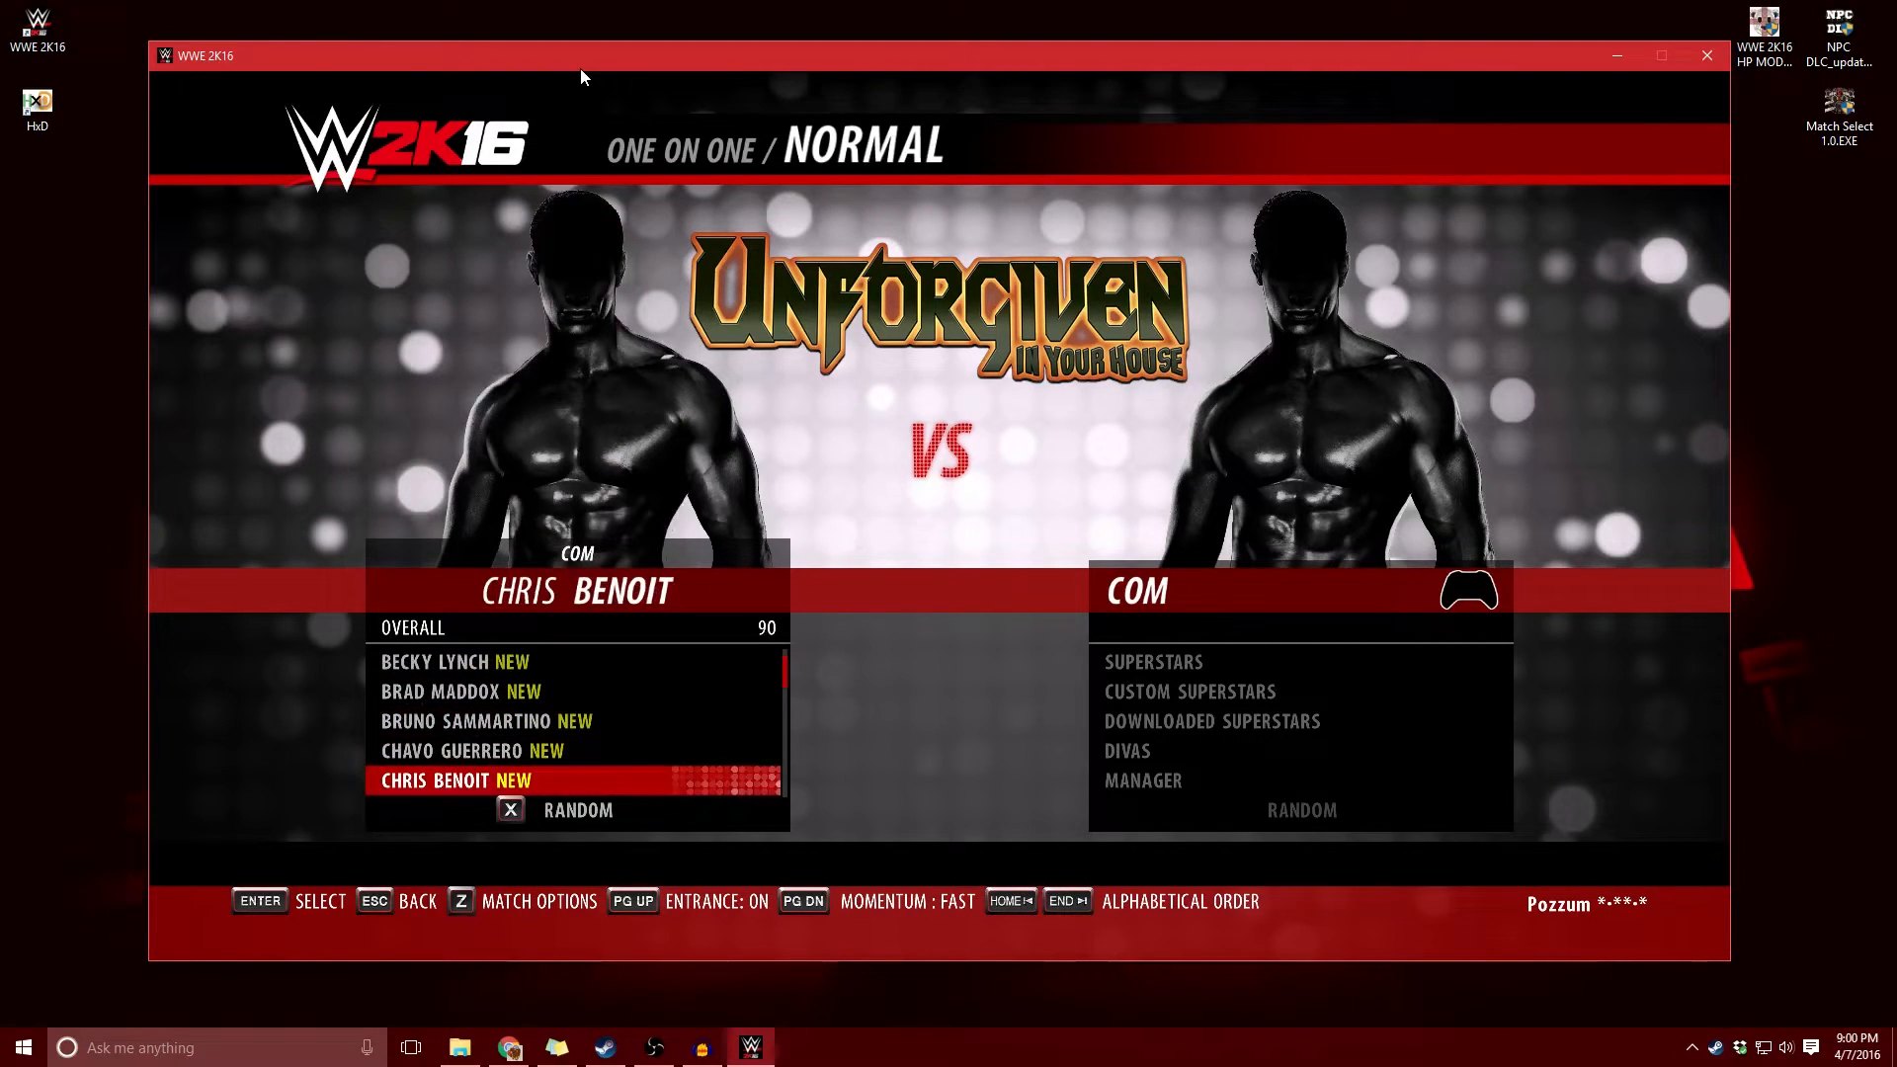
pyautogui.press('Down')
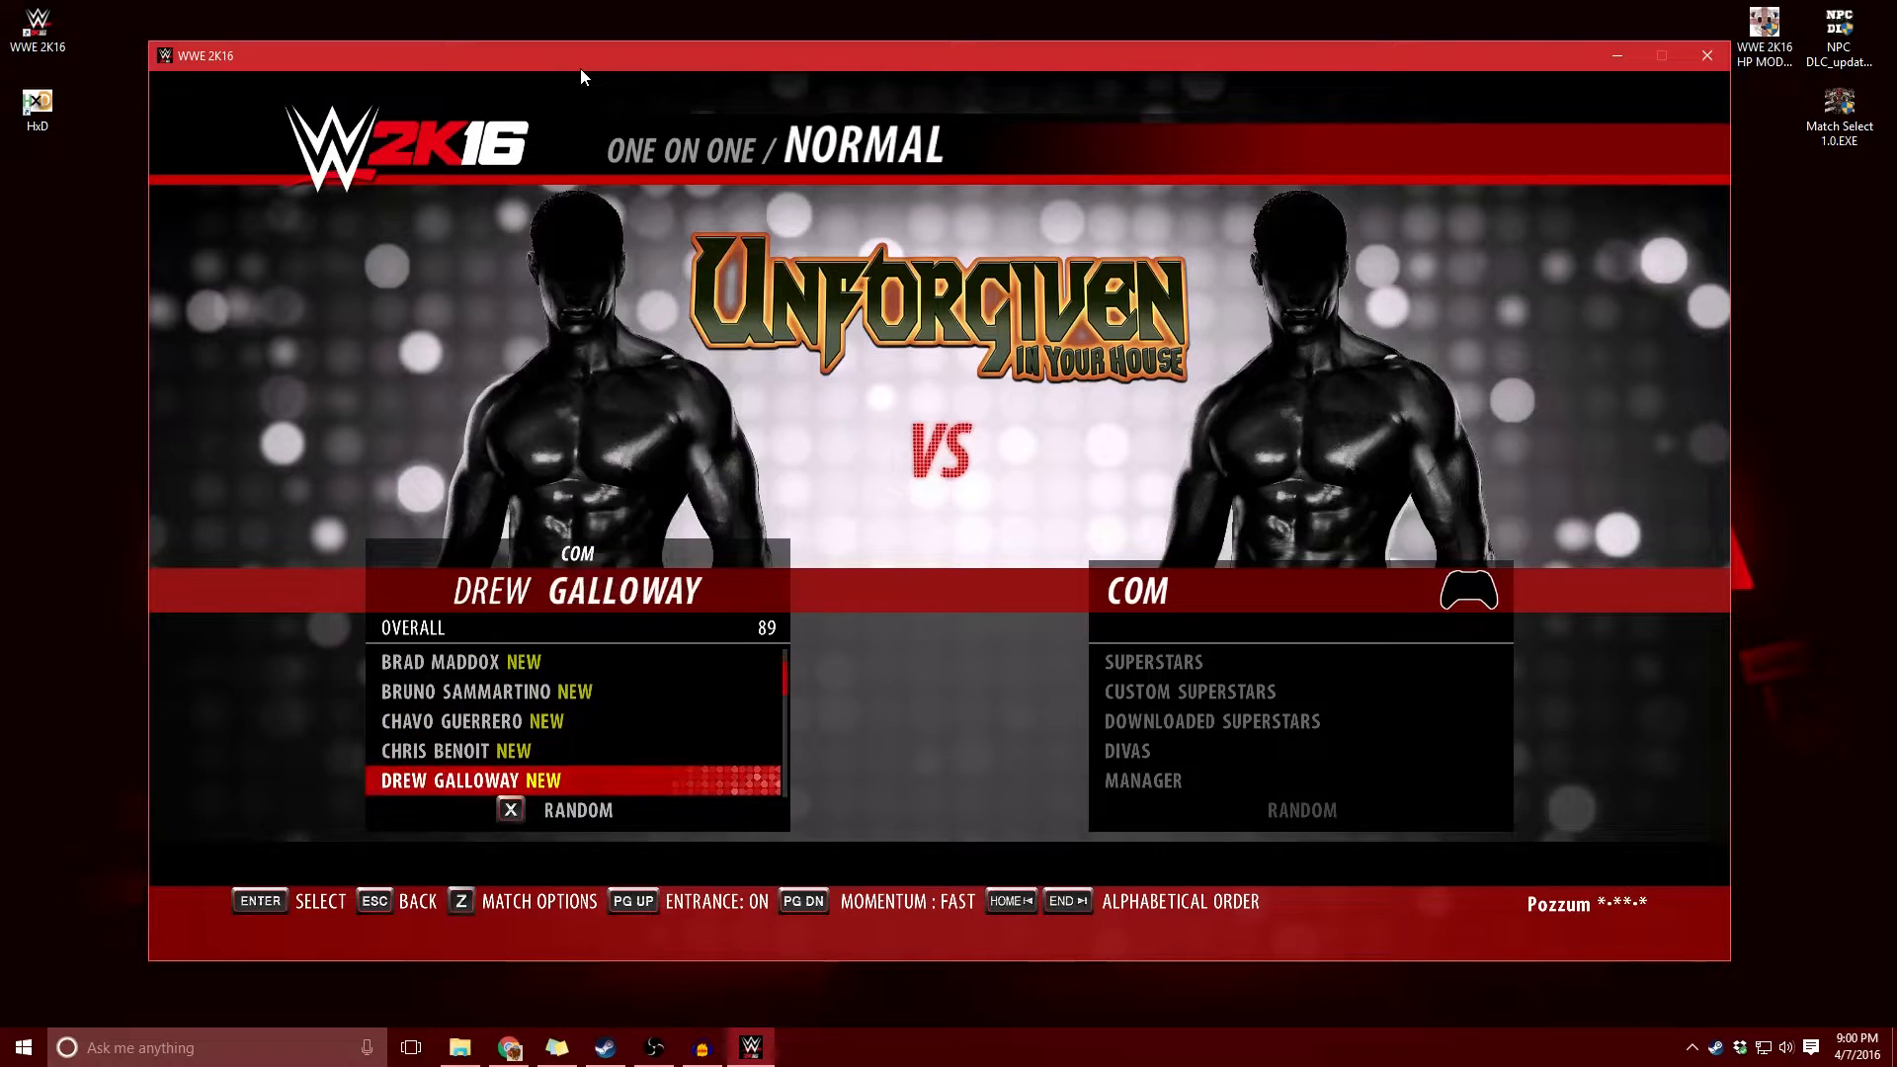
pyautogui.press('Up')
pyautogui.press('Up')
pyautogui.press('Down')
pyautogui.press('Down')
pyautogui.press('Down')
pyautogui.press('Down')
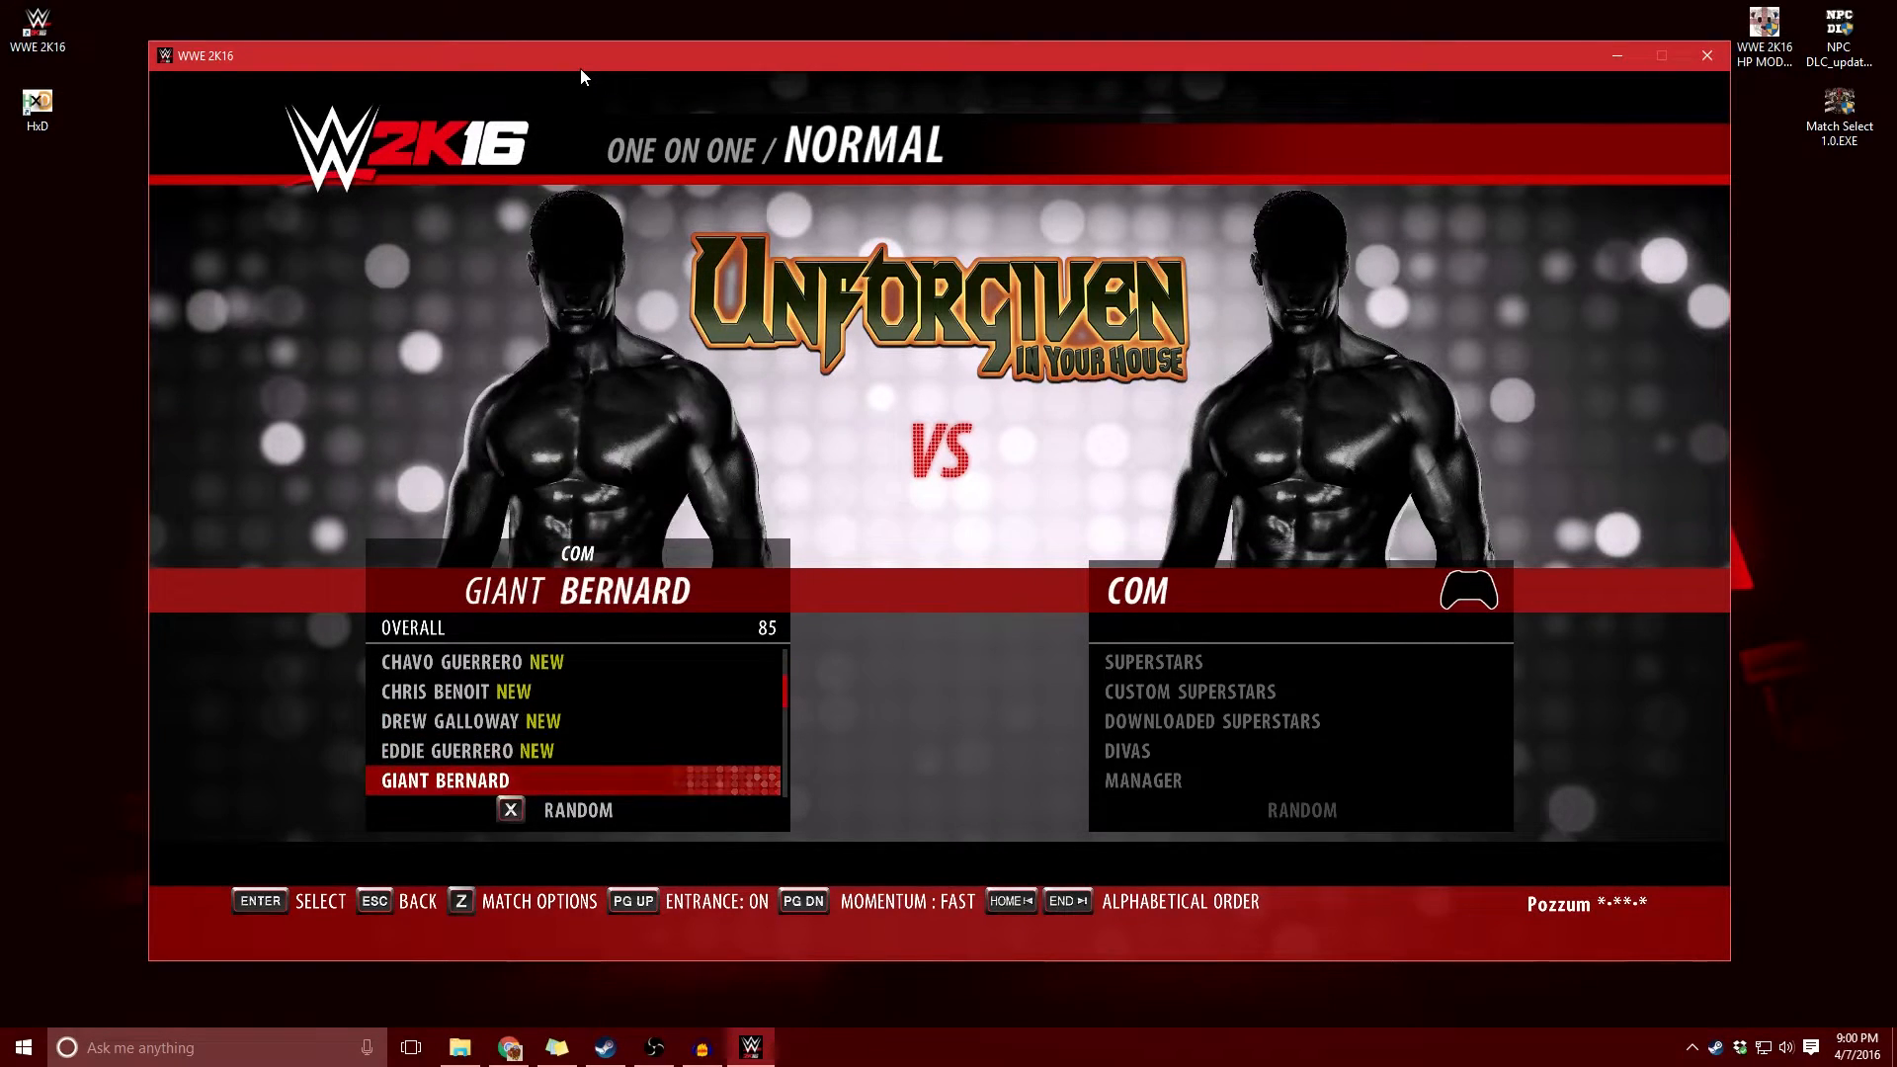
pyautogui.press('Down')
pyautogui.press('Down')
pyautogui.press('Down')
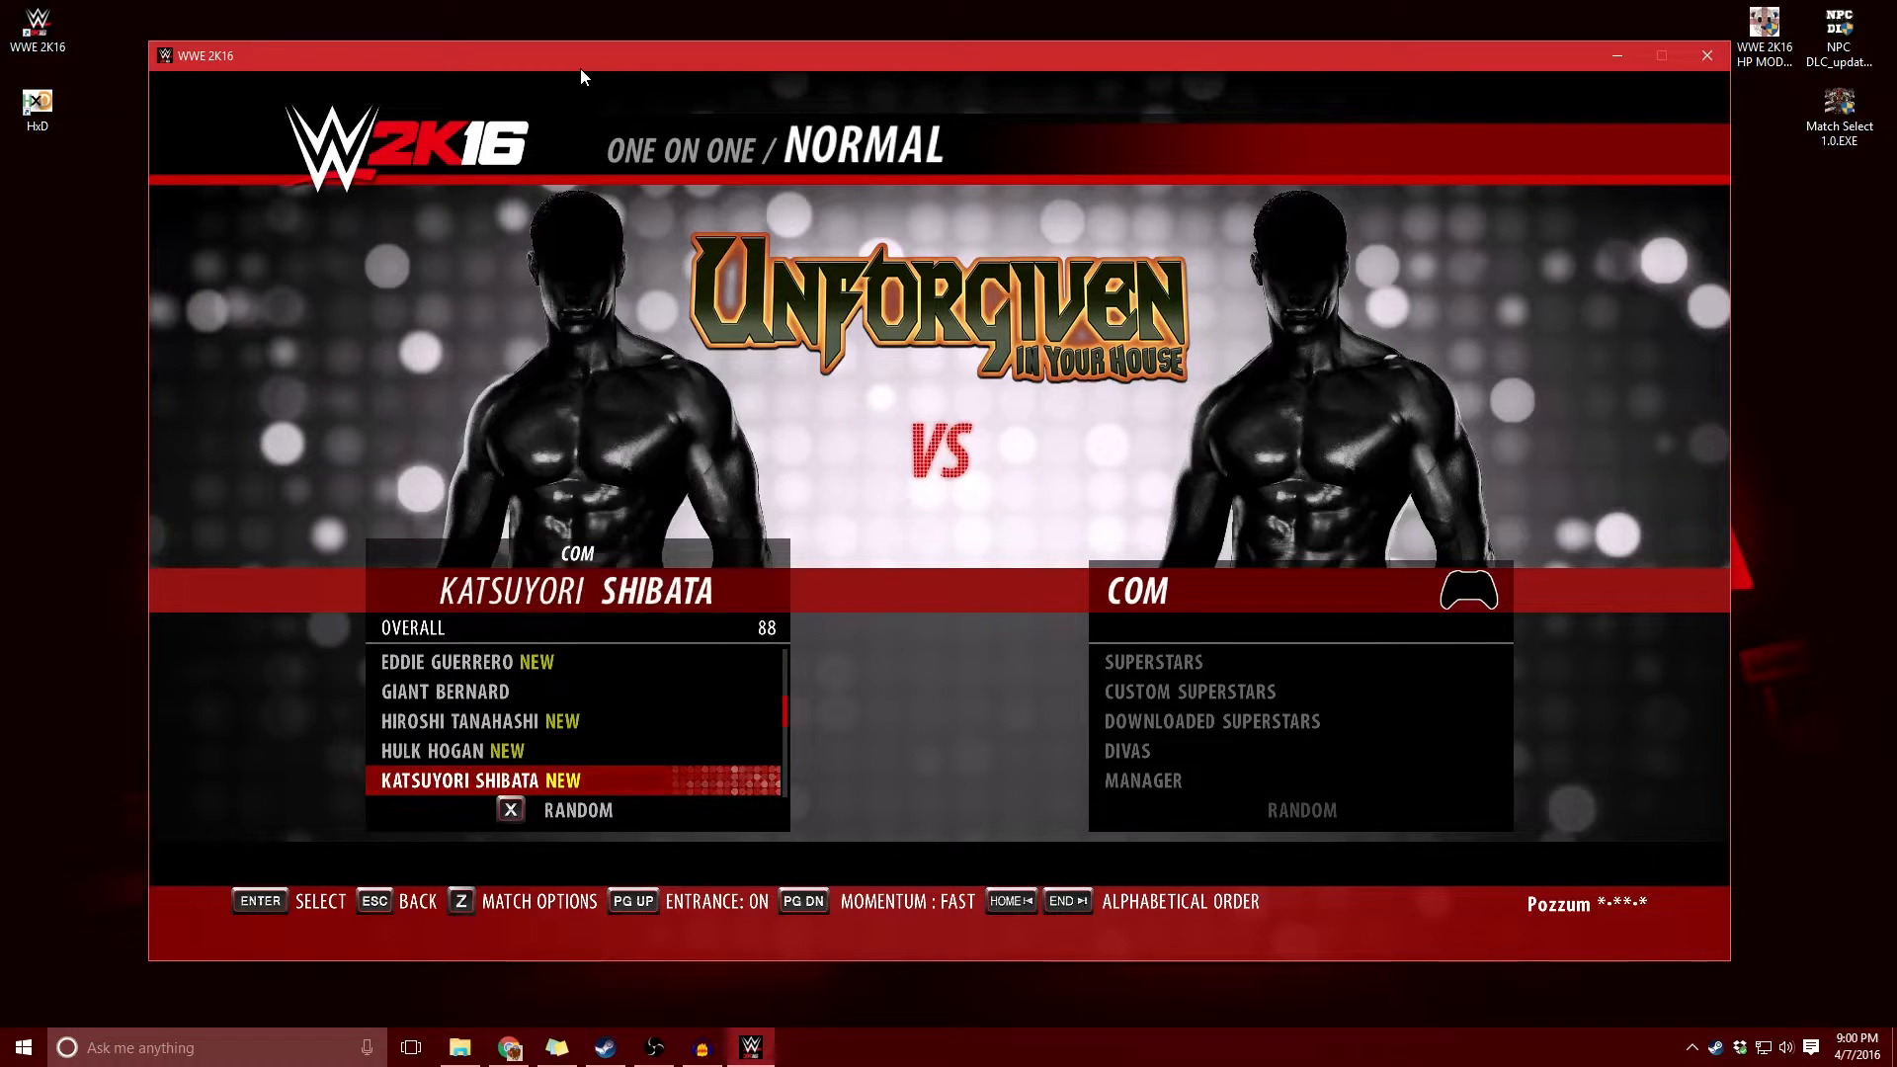
pyautogui.press('Down')
pyautogui.press('Down')
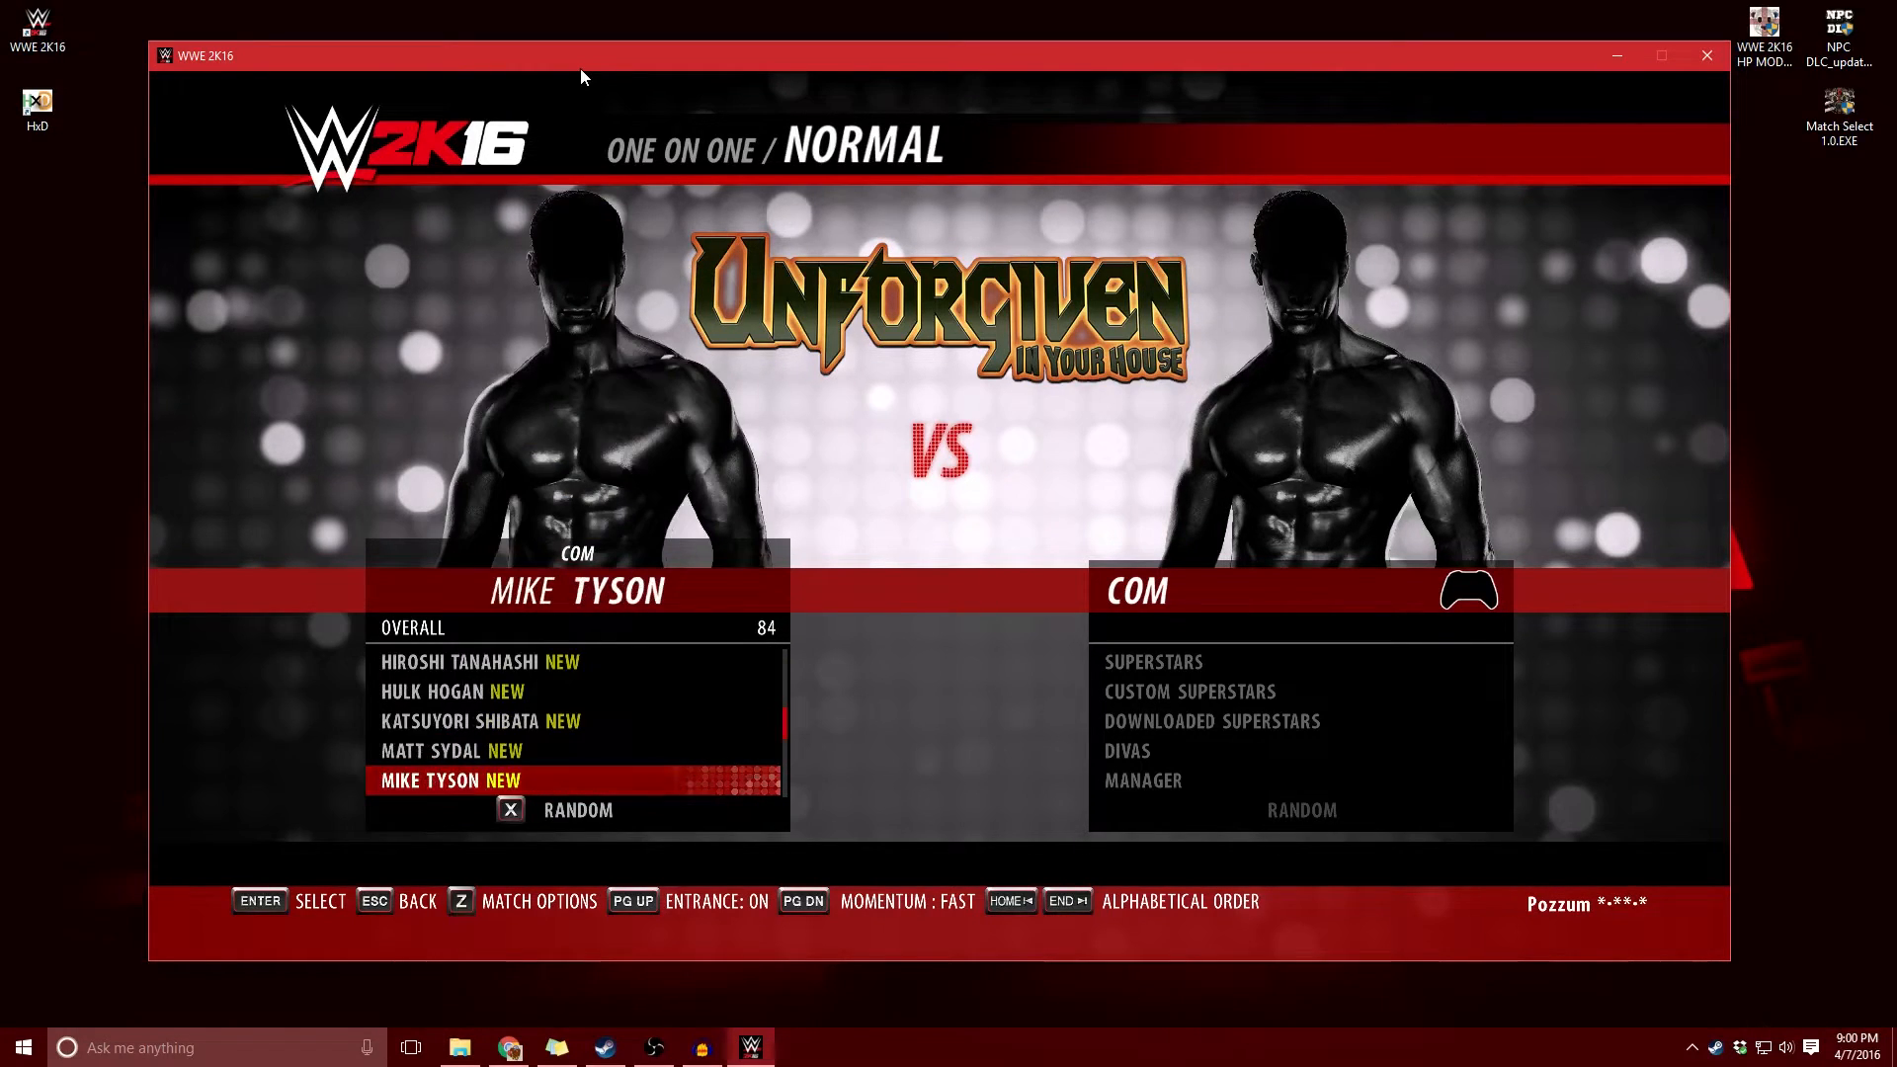
# - Switch to File Explorer, open the pac folder inside the WWE2K16 game folder and find string.pac
pyautogui.click(459, 1047)
pyautogui.moveTo(1356, 102); pyautogui.dragTo(1173, 125)
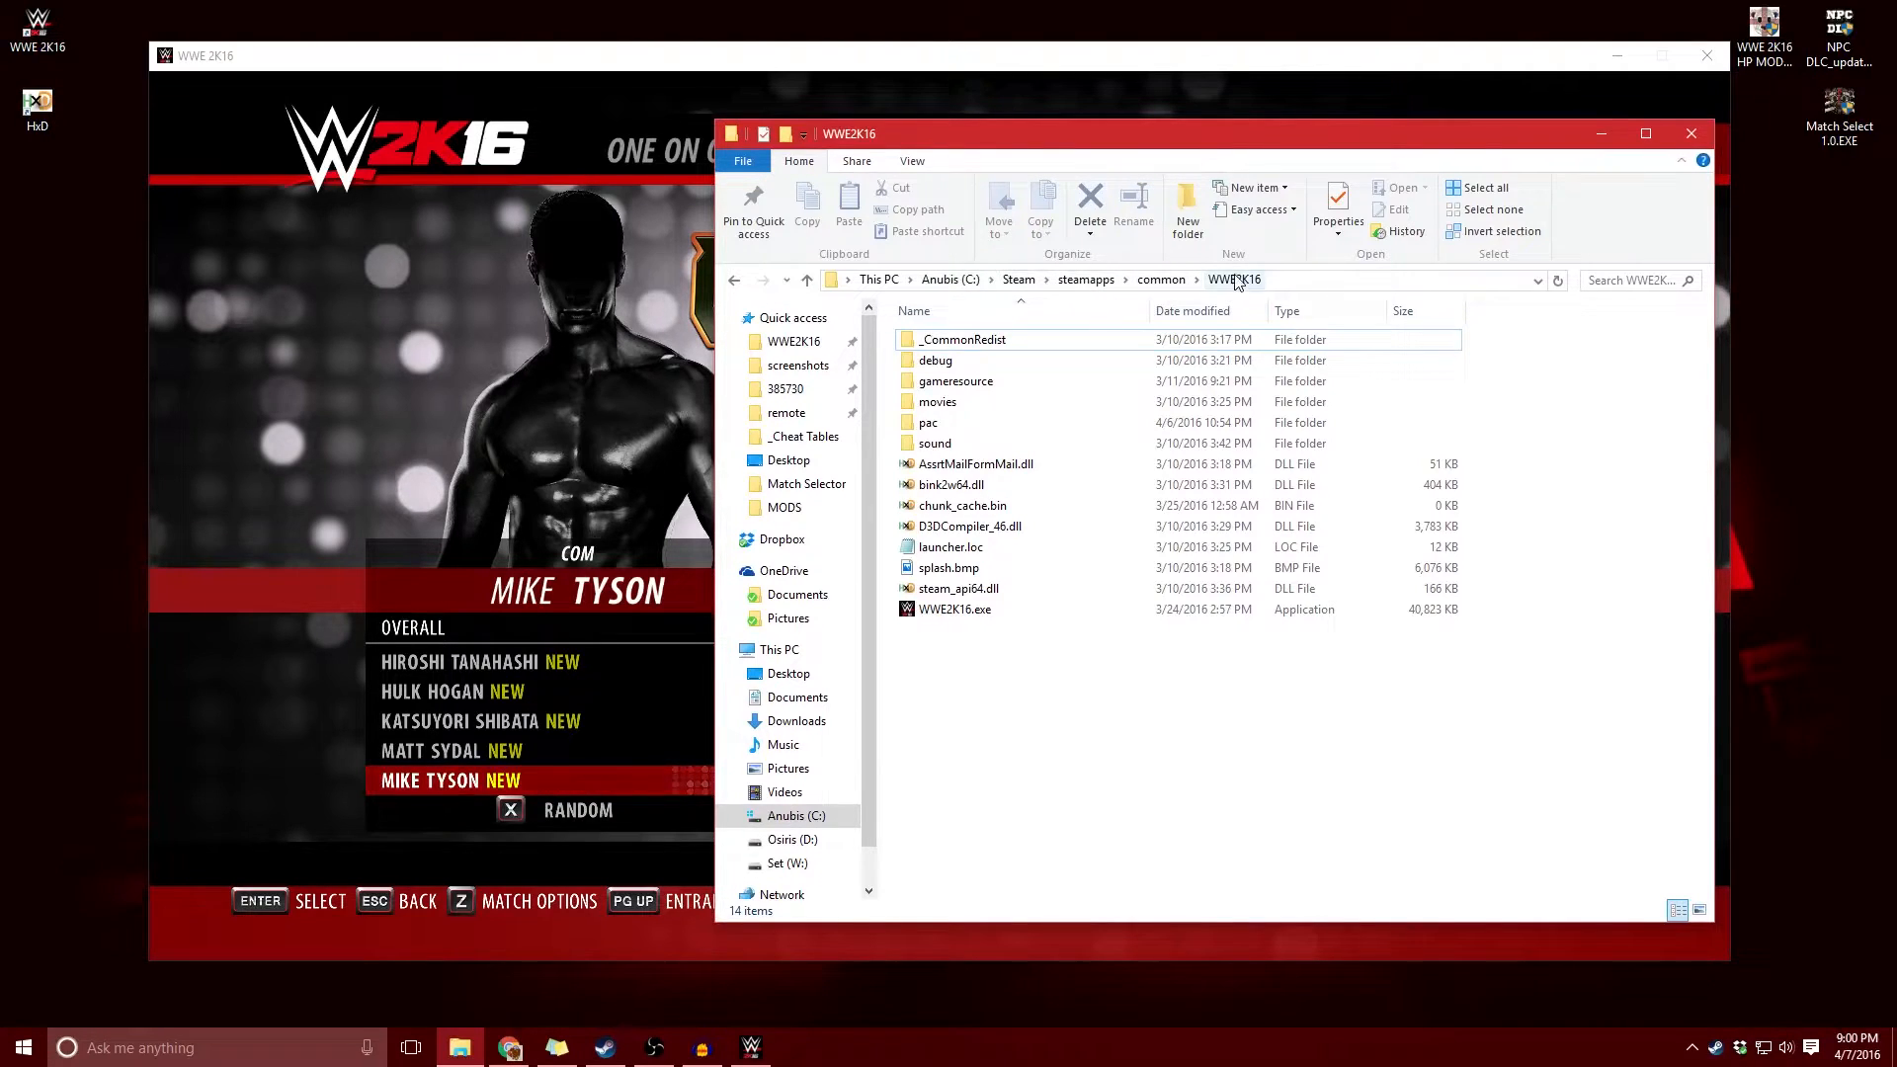
pyautogui.doubleClick(968, 425)
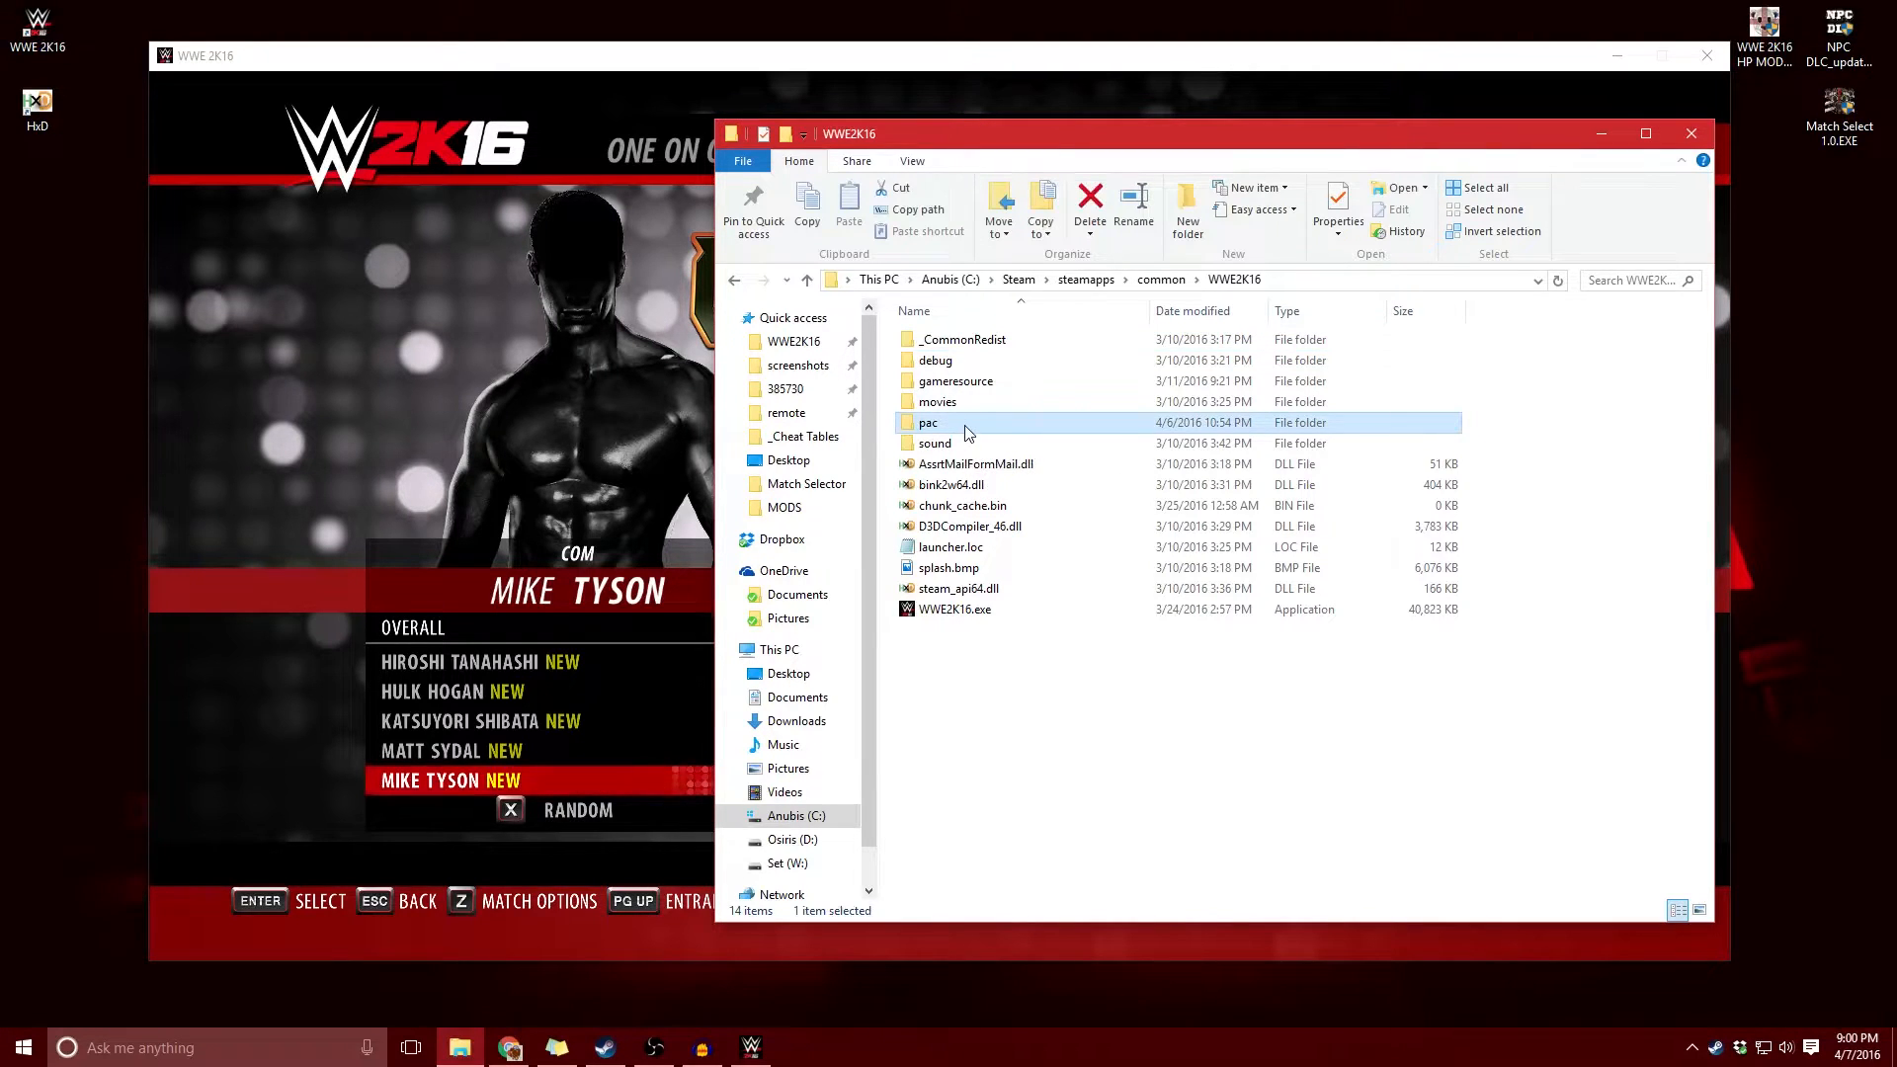
pyautogui.scroll(-9, 1014, 481)
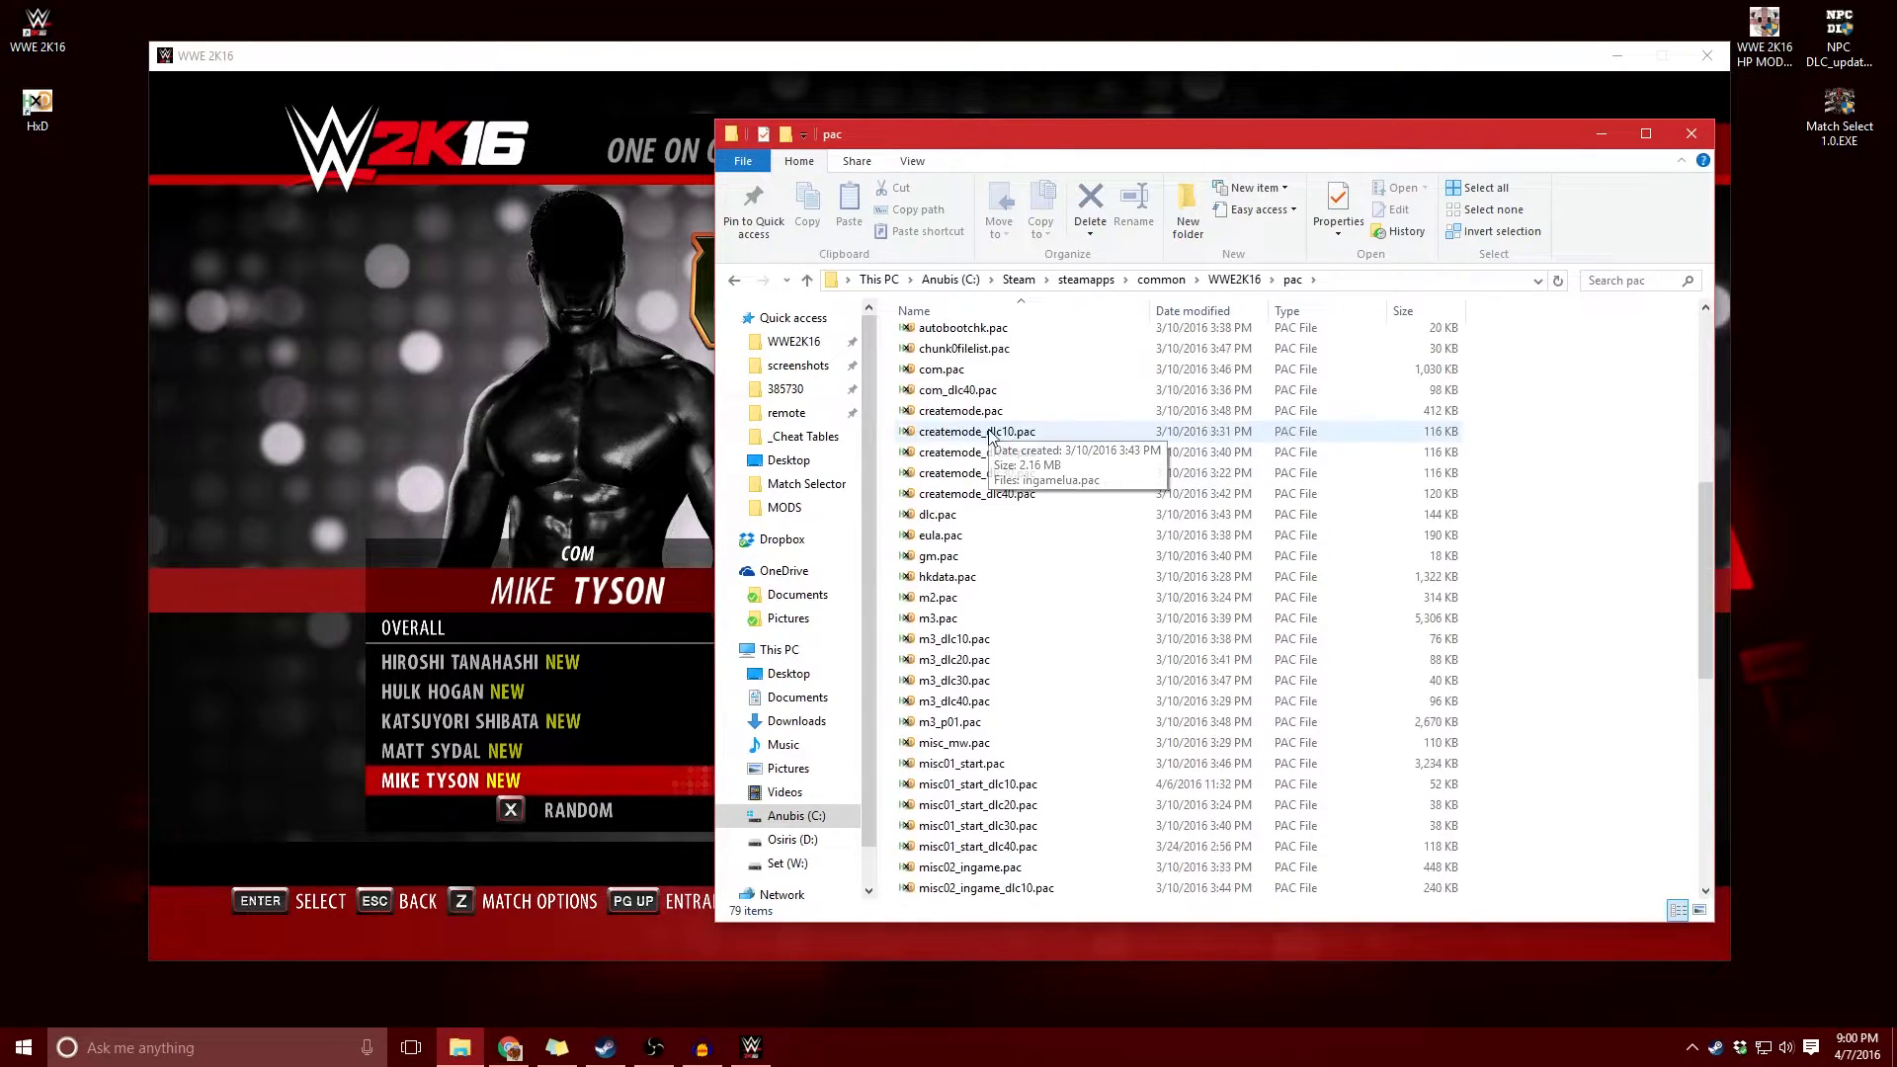
pyautogui.scroll(-8, 1000, 455)
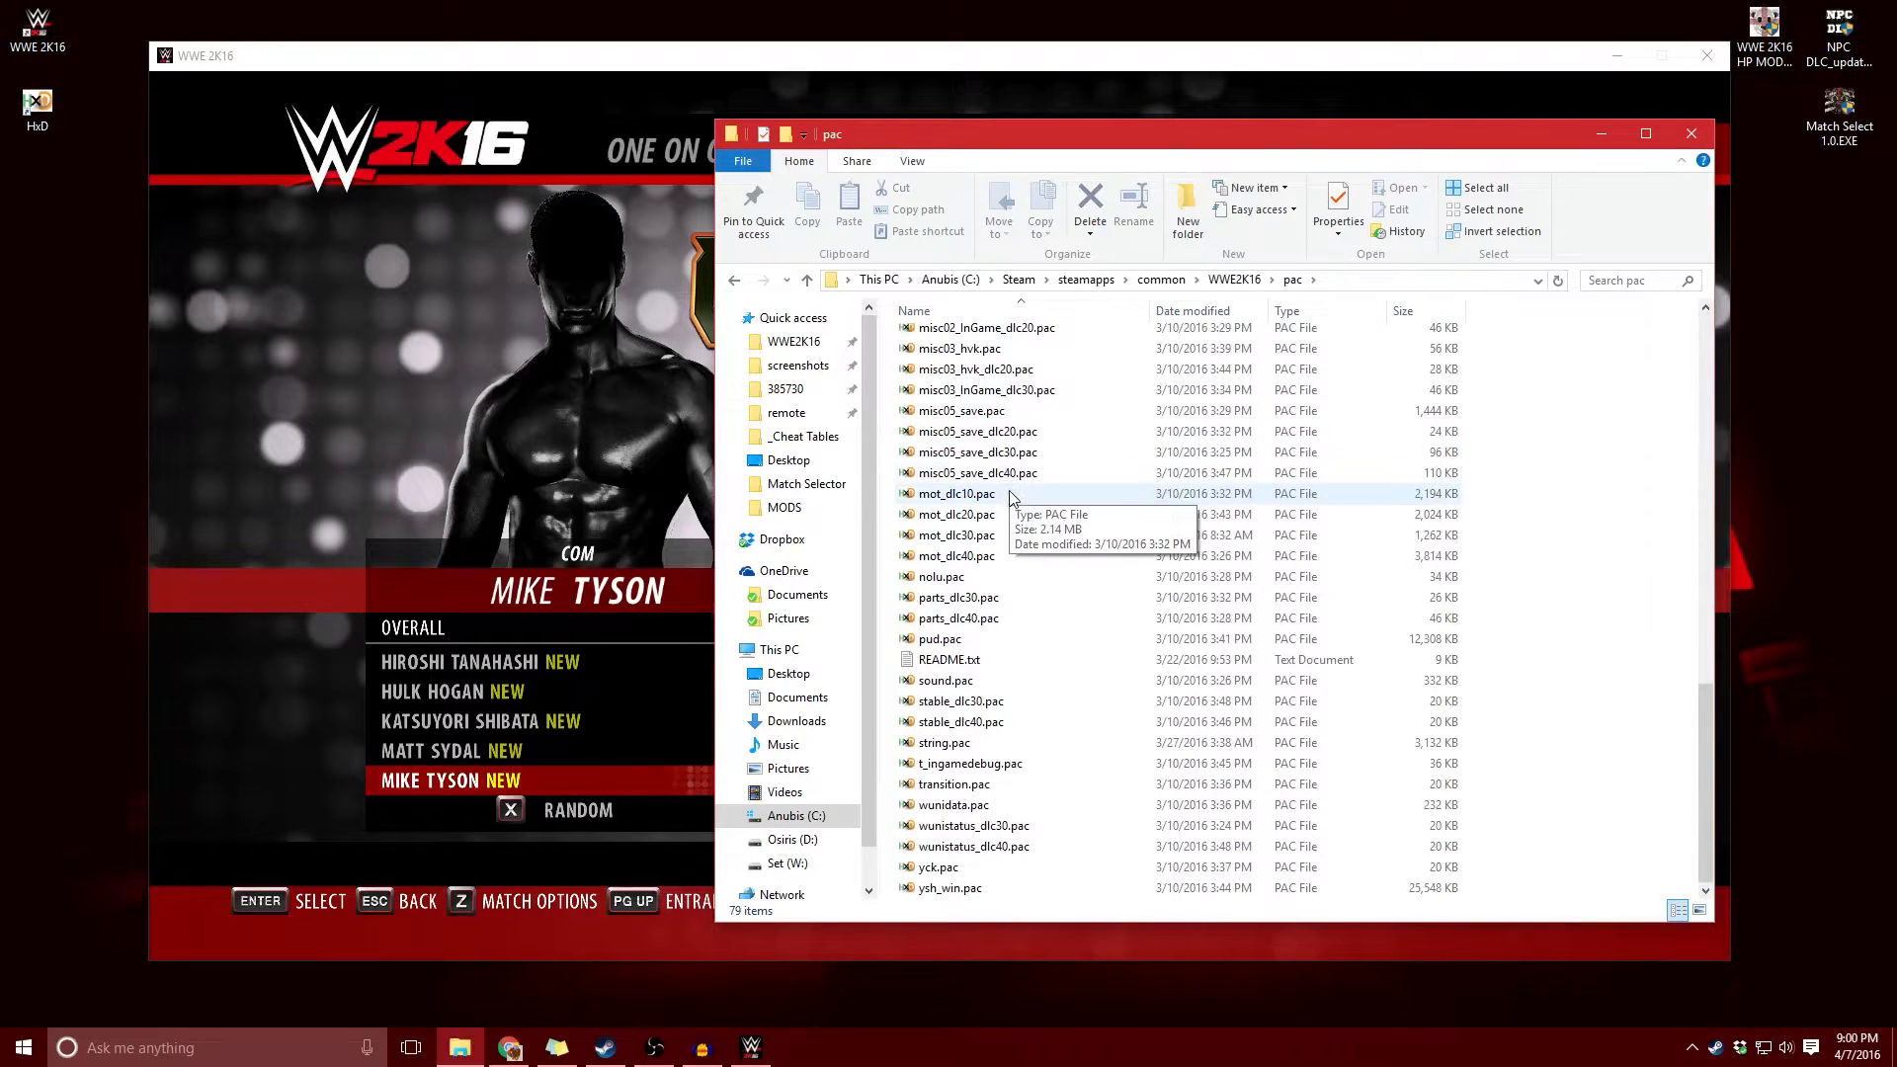
# - Open string.pac in HxD and maximize the editor window
pyautogui.click(981, 746)
pyautogui.click(968, 746)
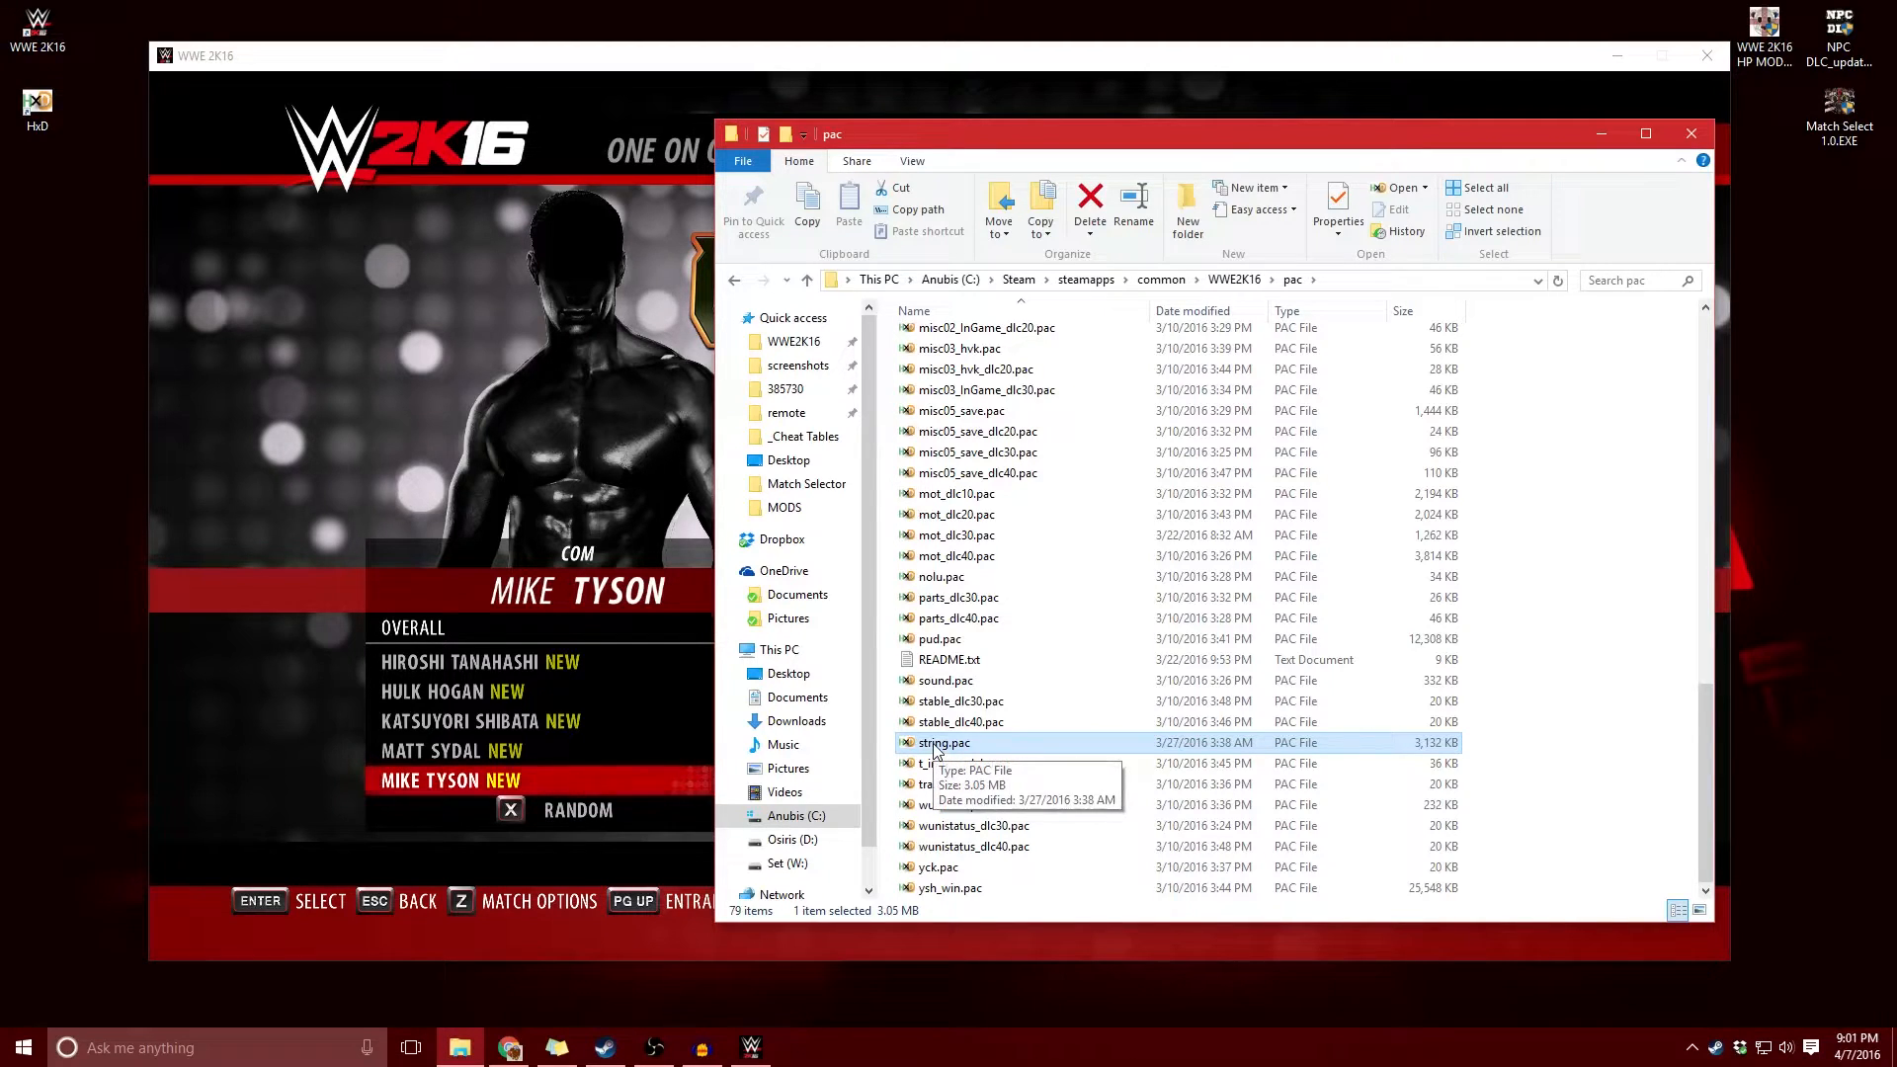
pyautogui.doubleClick(934, 746)
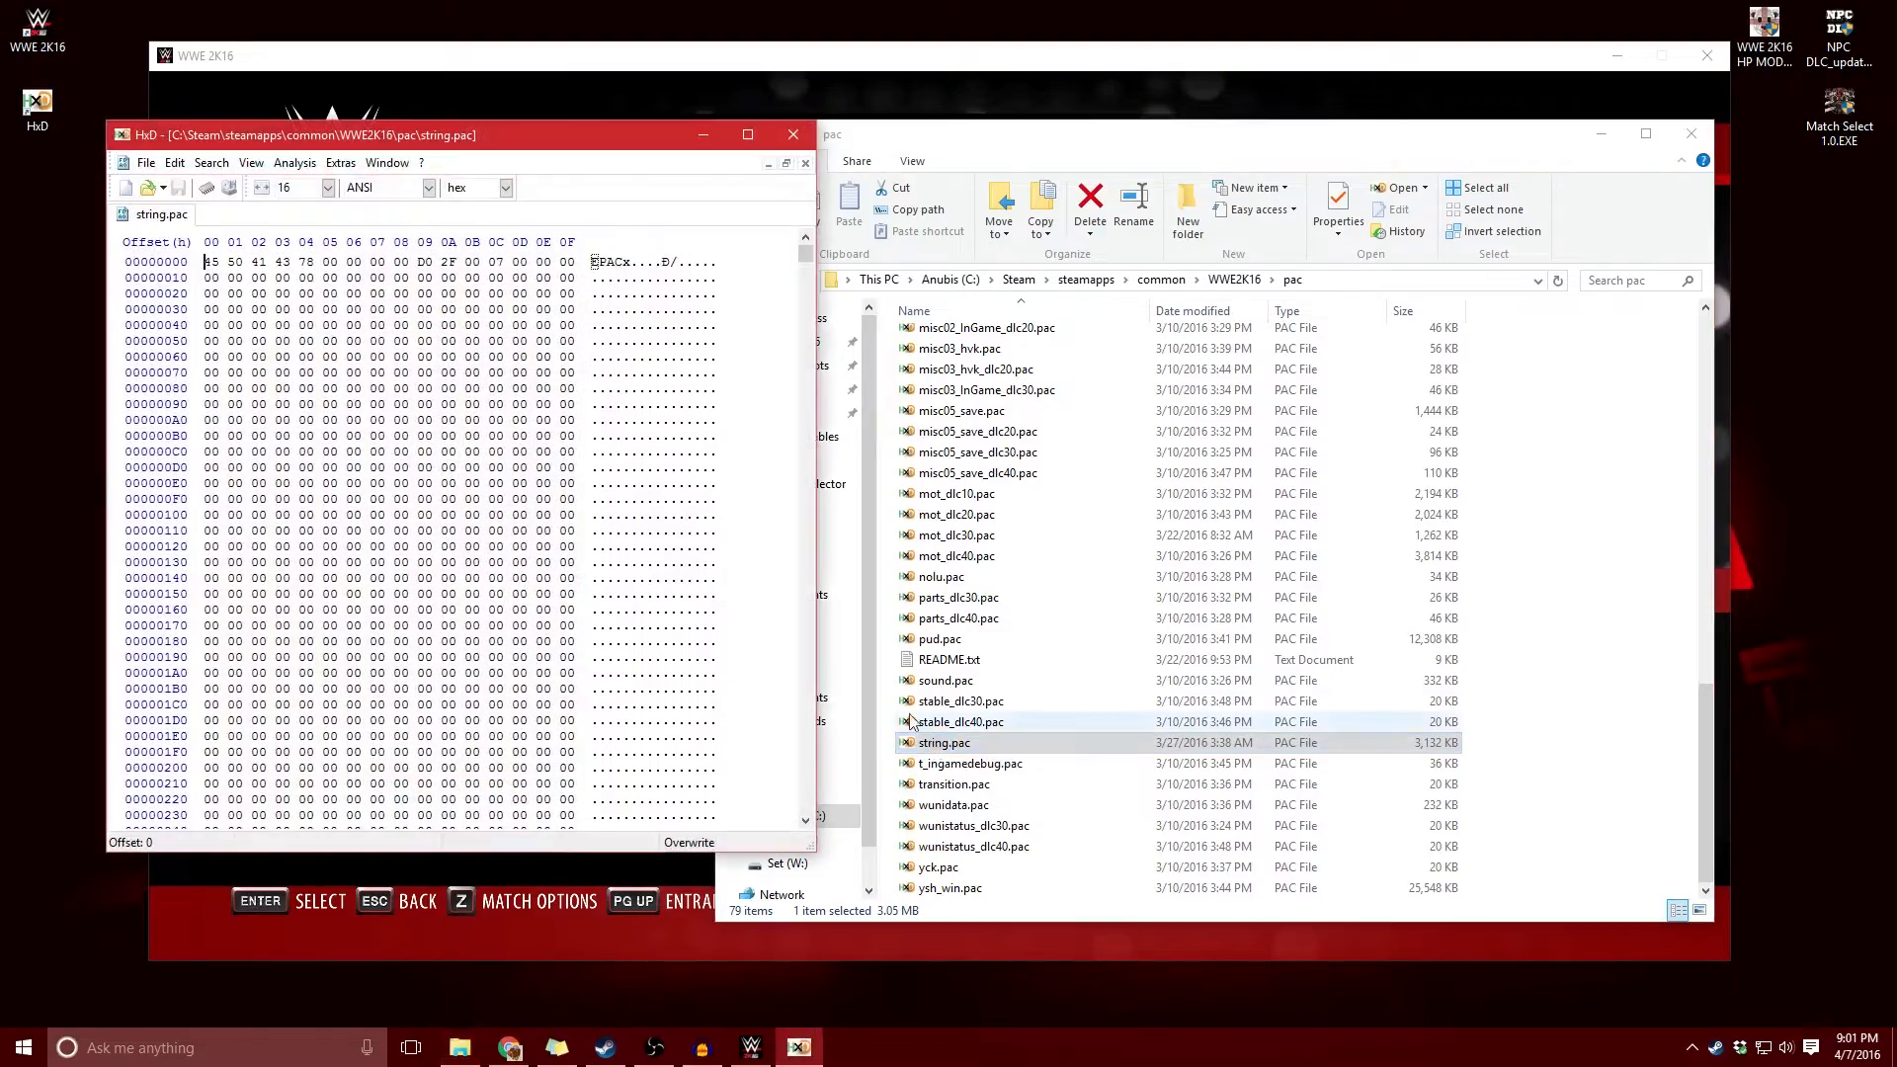
pyautogui.click(747, 134)
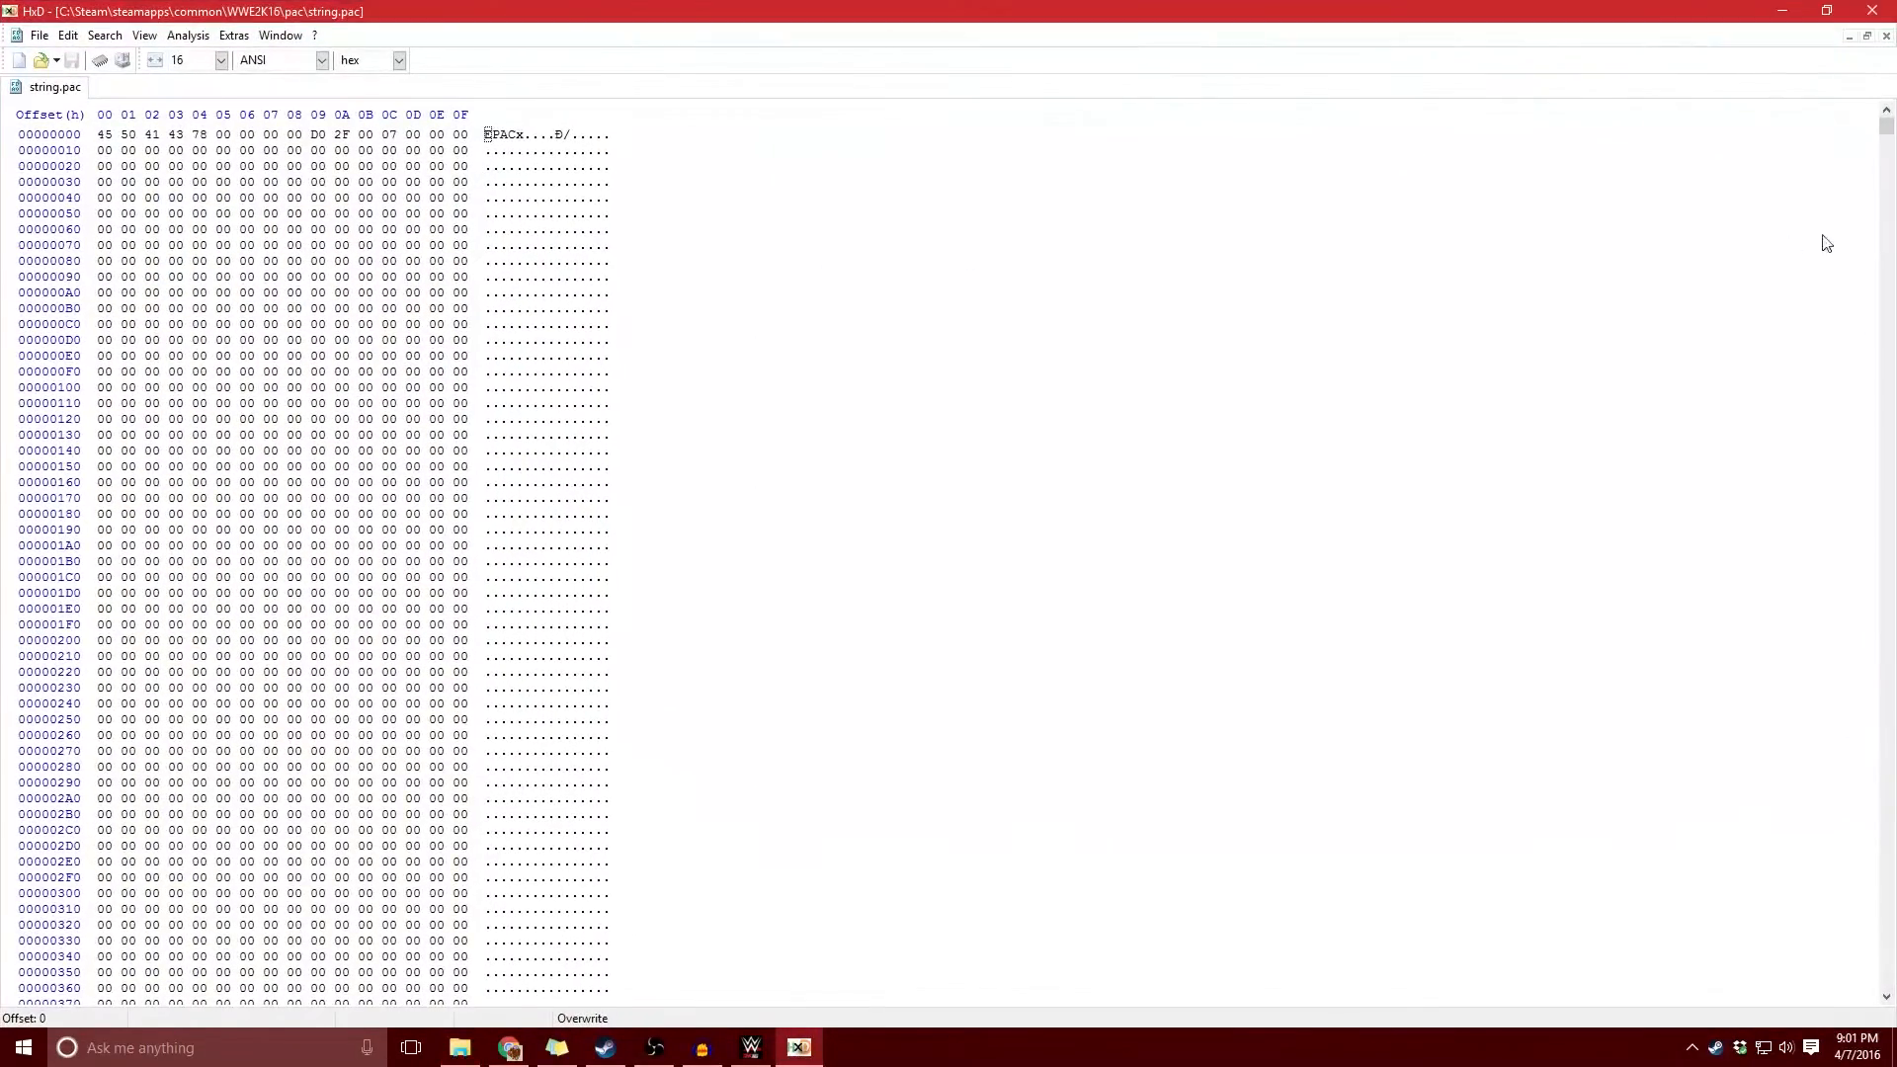
# - Examine the contents of string.pac for the section of readable wrestler names
pyautogui.moveTo(1886, 123); pyautogui.dragTo(1882, 193)
pyautogui.scroll(-7, 774, 627)
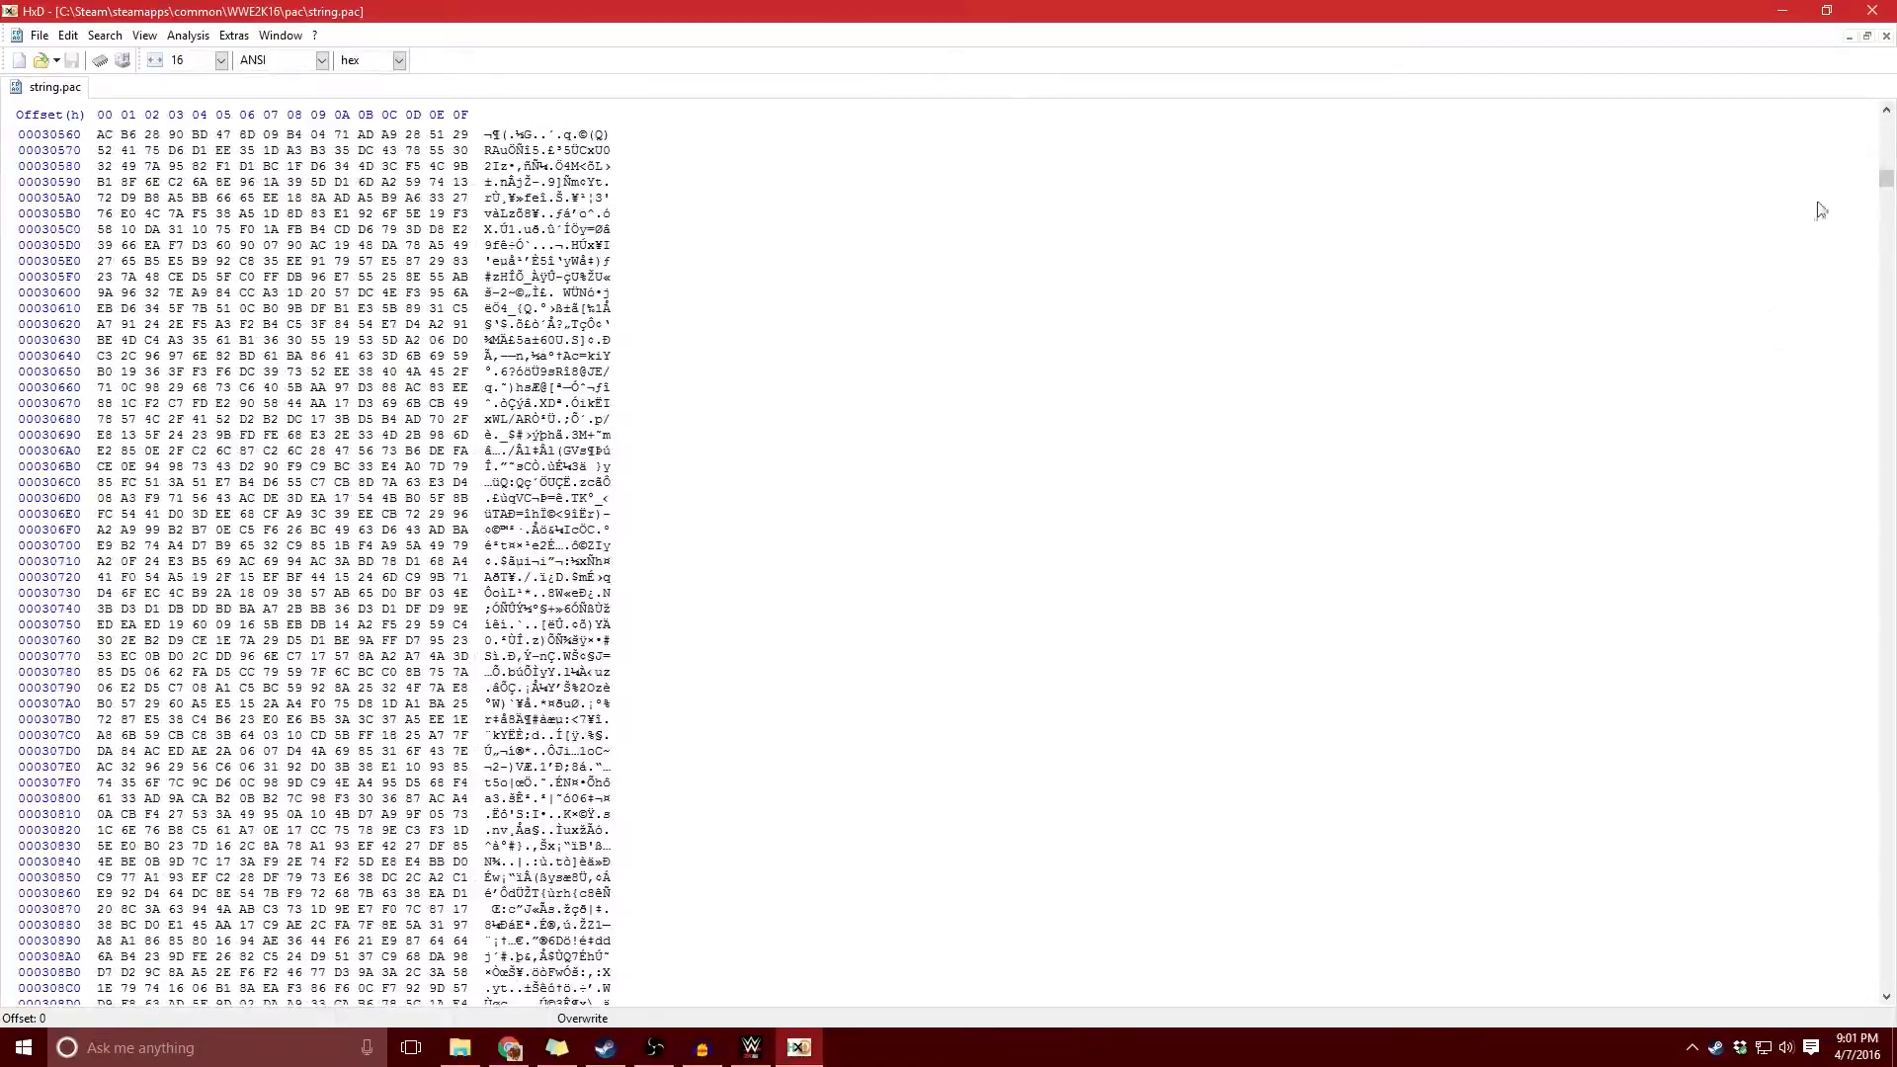
pyautogui.moveTo(1885, 180); pyautogui.dragTo(1885, 951)
pyautogui.moveTo(1885, 600); pyautogui.dragTo(1885, 164)
pyautogui.scroll(8, 1304, 526)
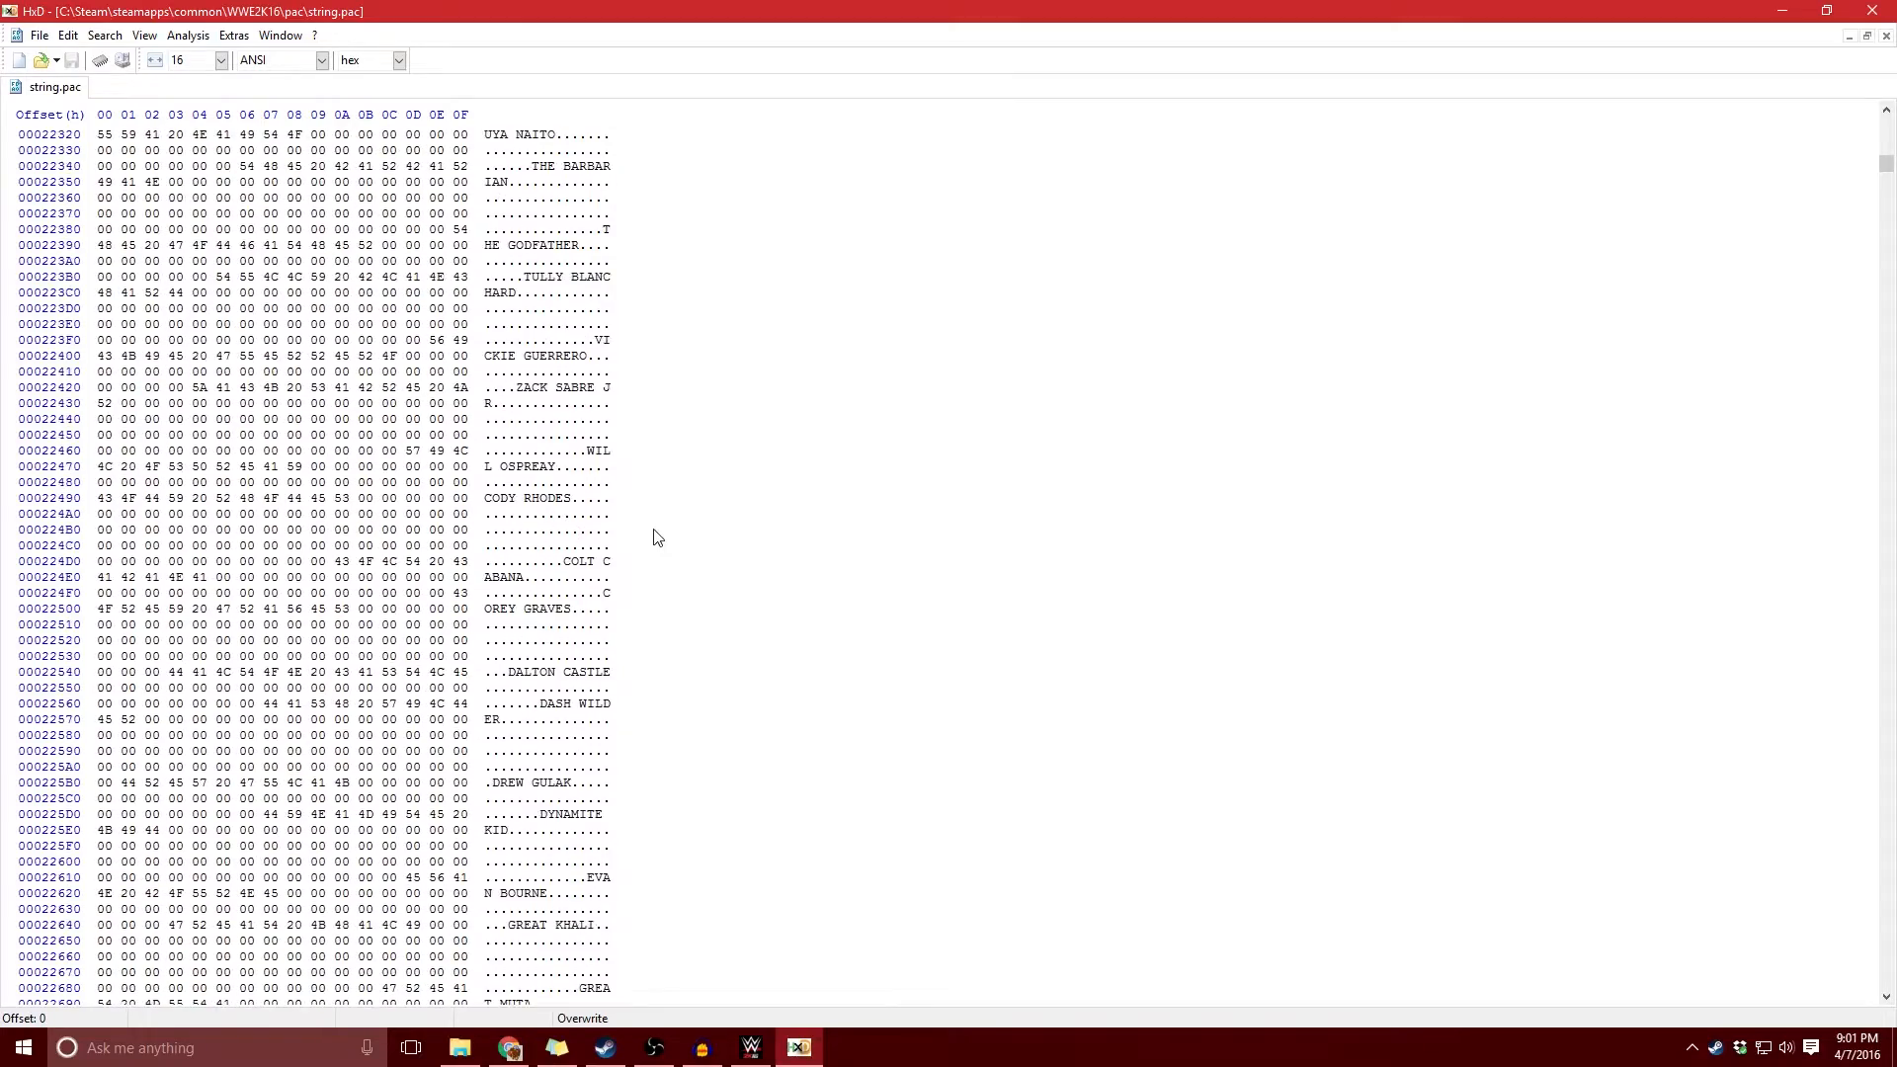
pyautogui.scroll(20, 522, 499)
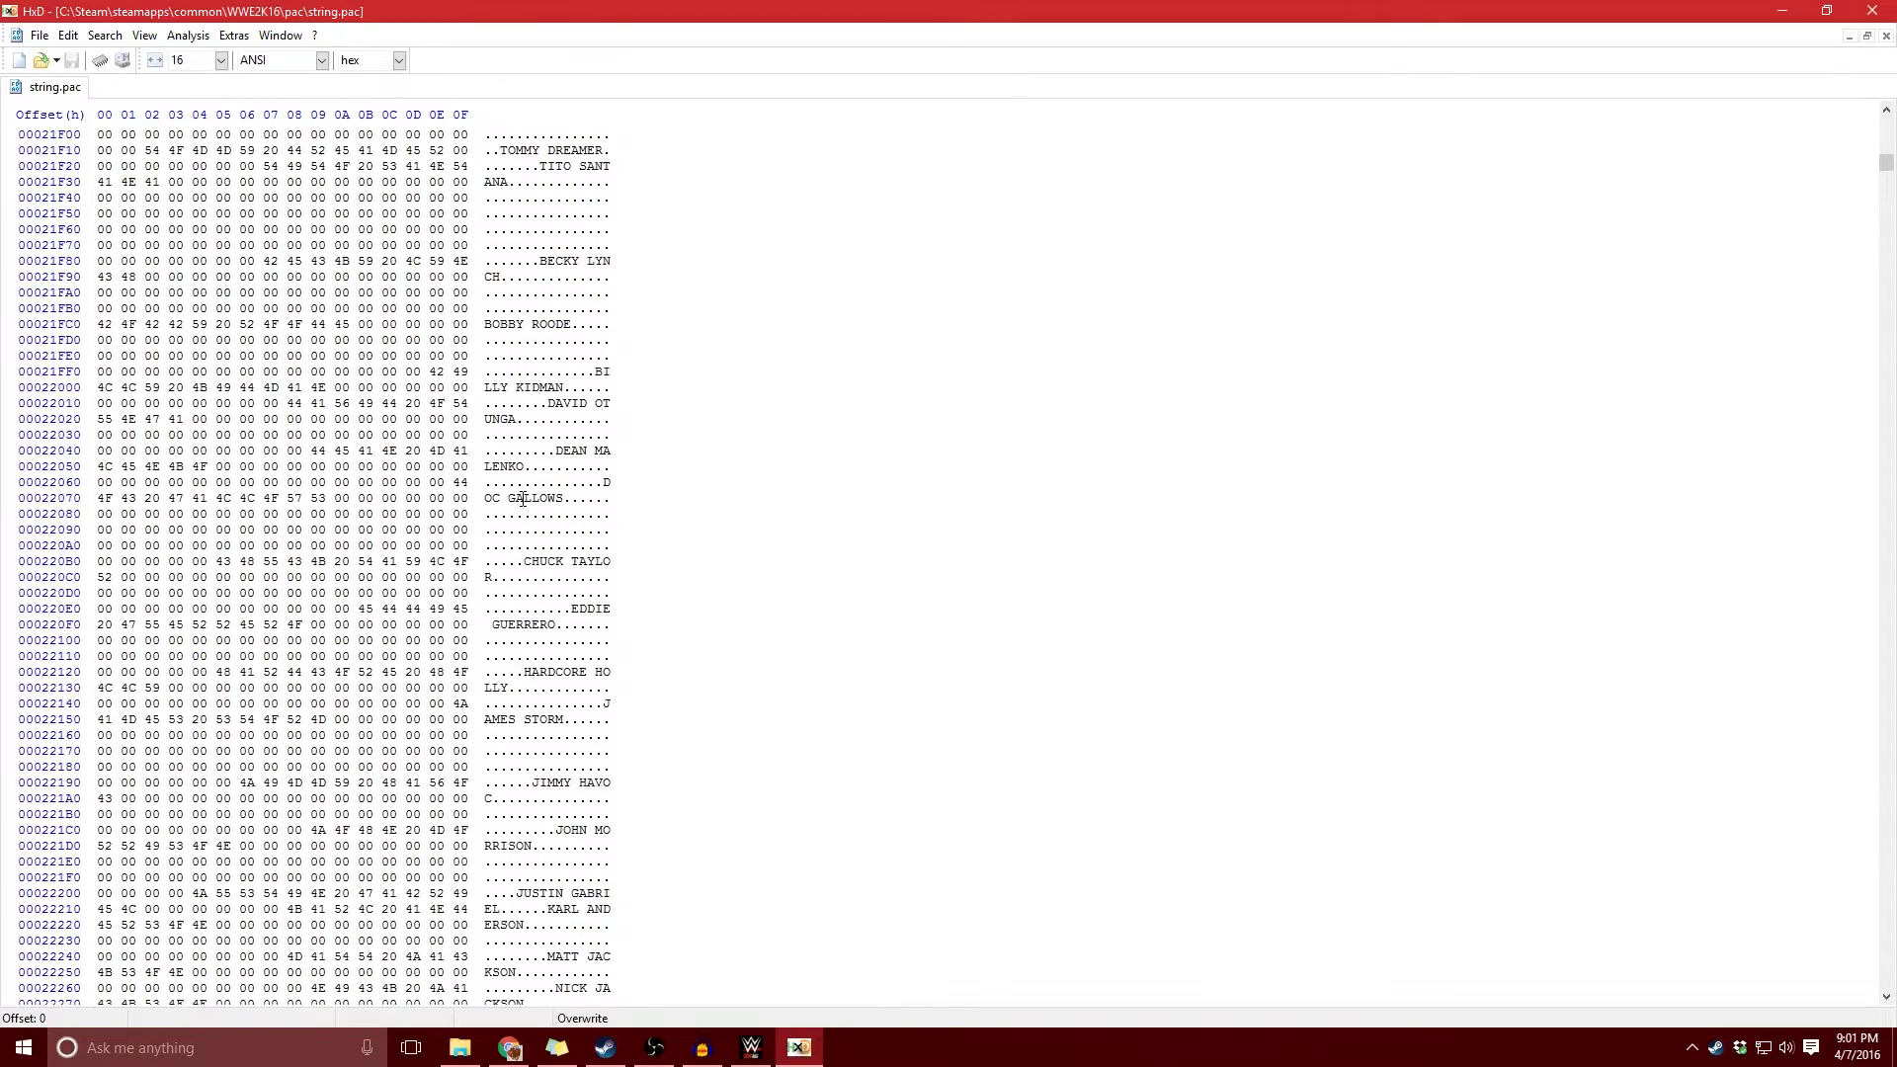
pyautogui.scroll(20, 592, 409)
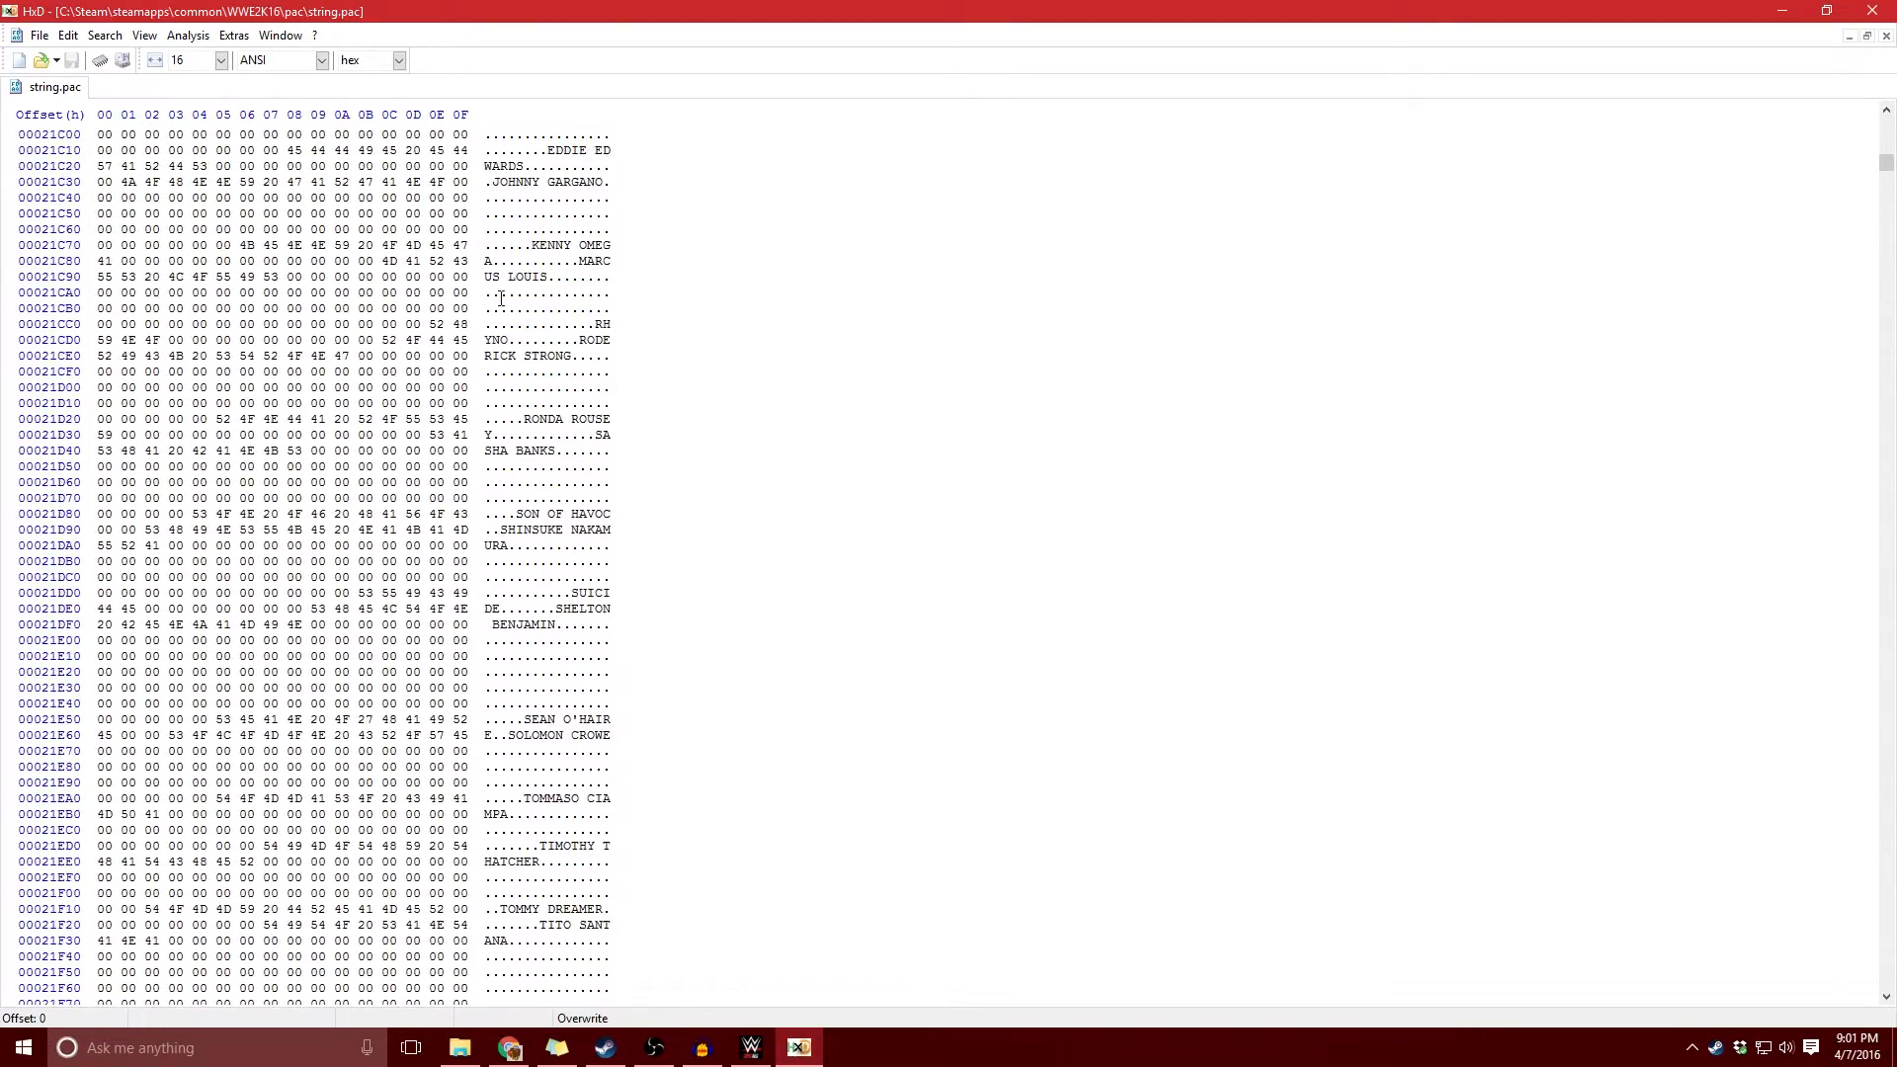
pyautogui.scroll(15, 566, 331)
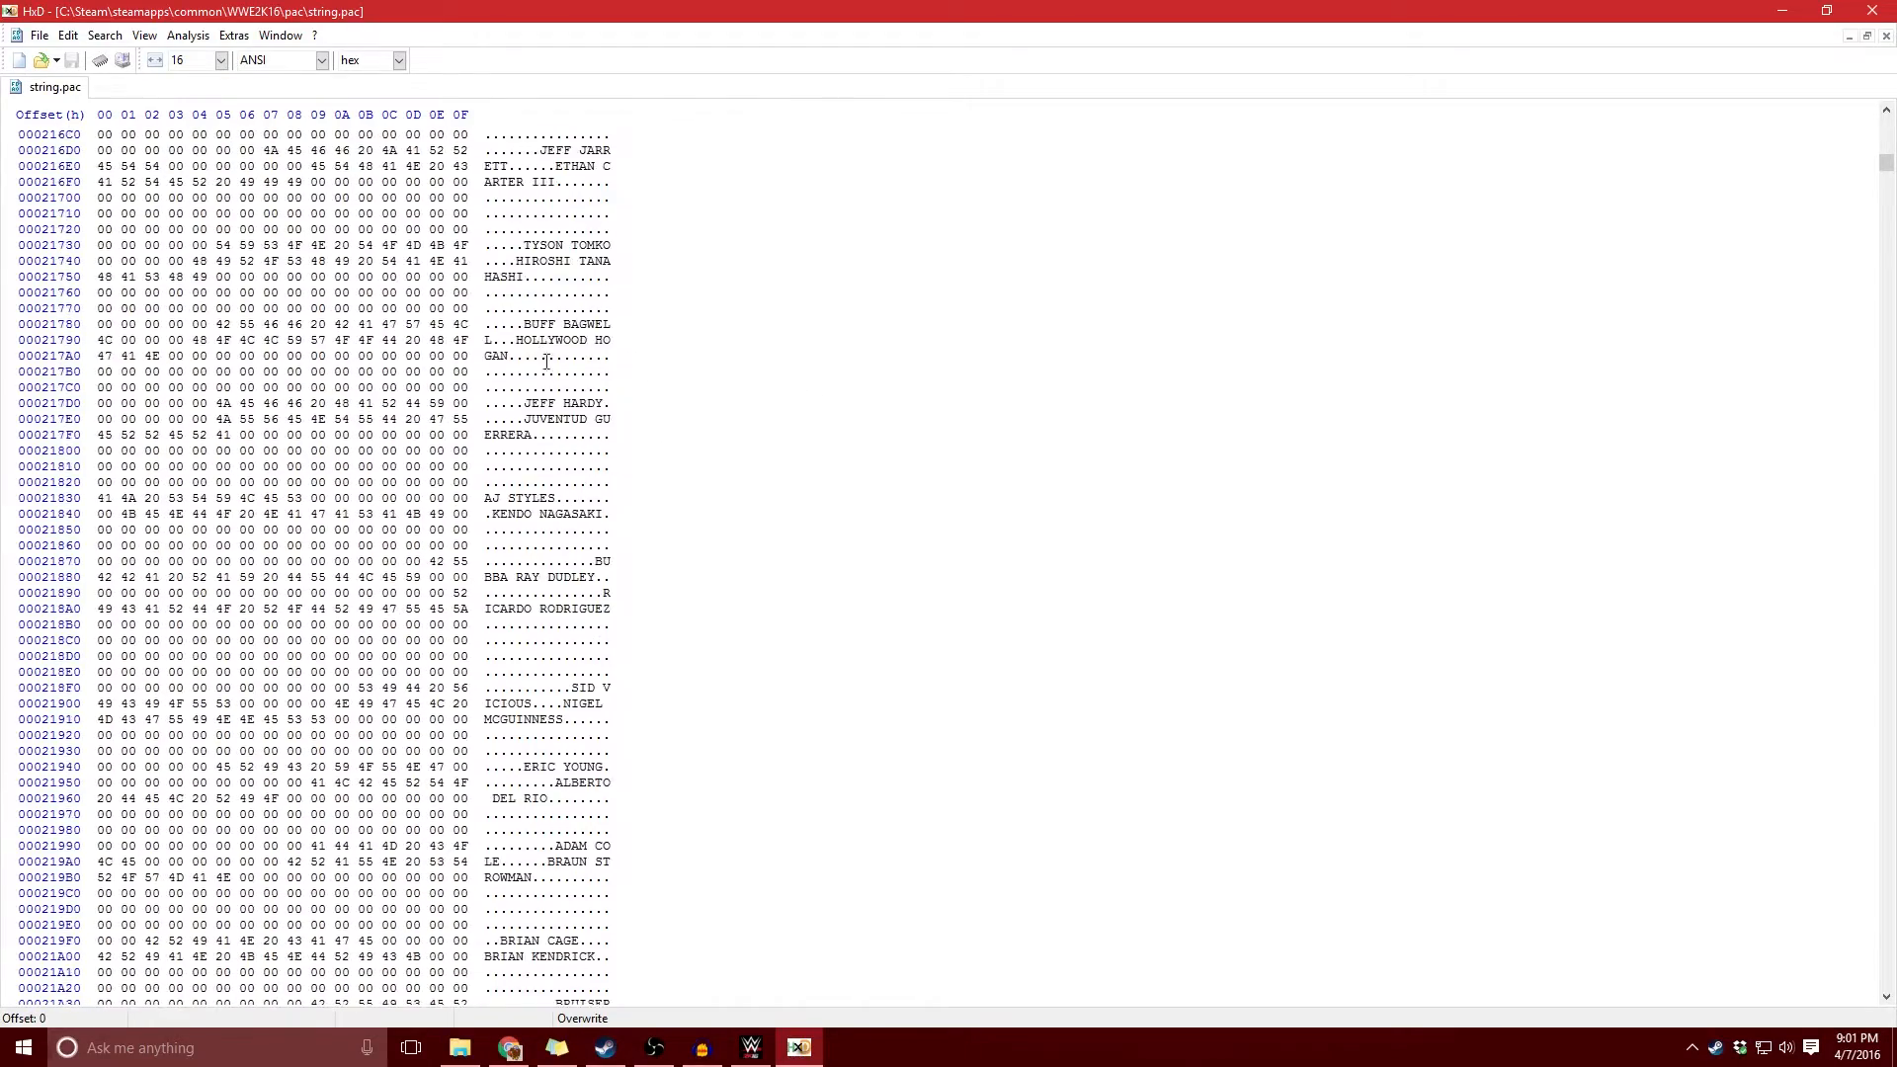
pyautogui.scroll(11, 583, 254)
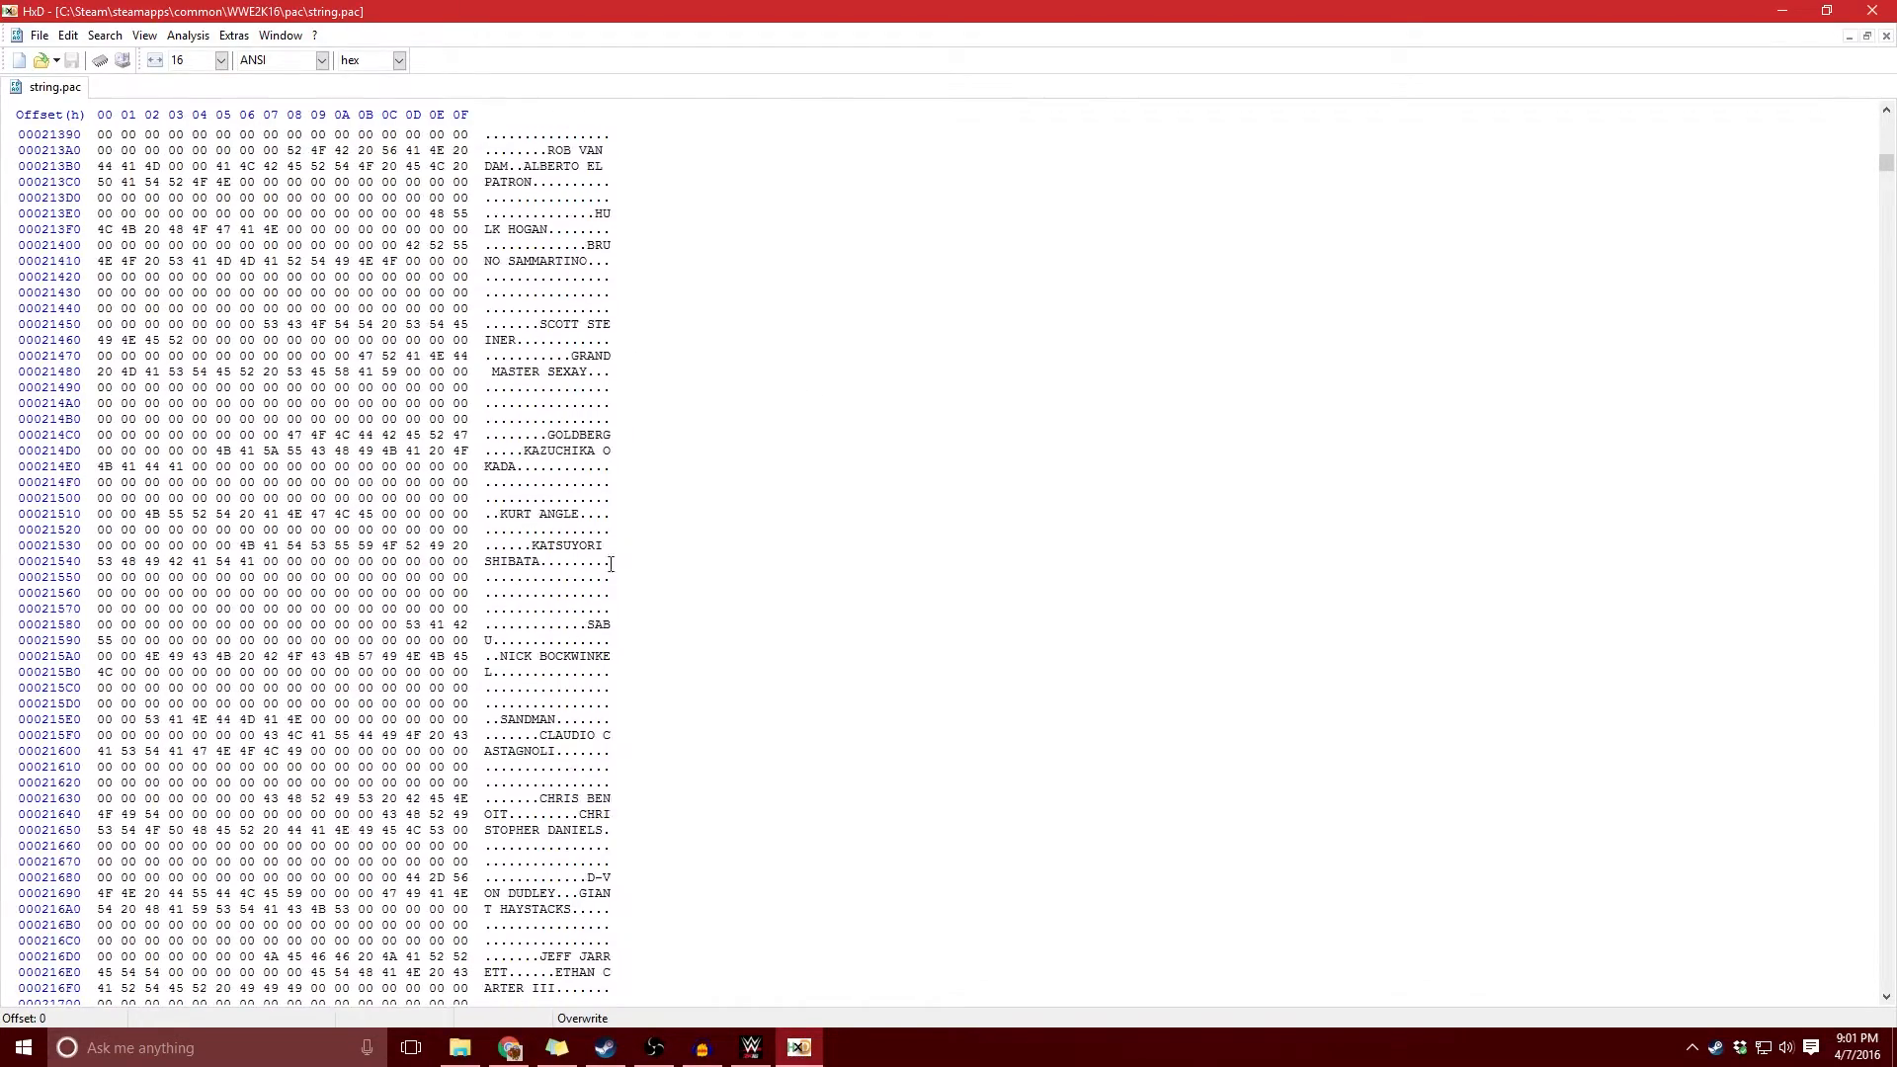
# - Switch to the WWE 2K16 String spreadsheet in Chrome and search sheet 0000 for "reser" to find the reserved strings
pyautogui.hotkey('alt', 'Tab')
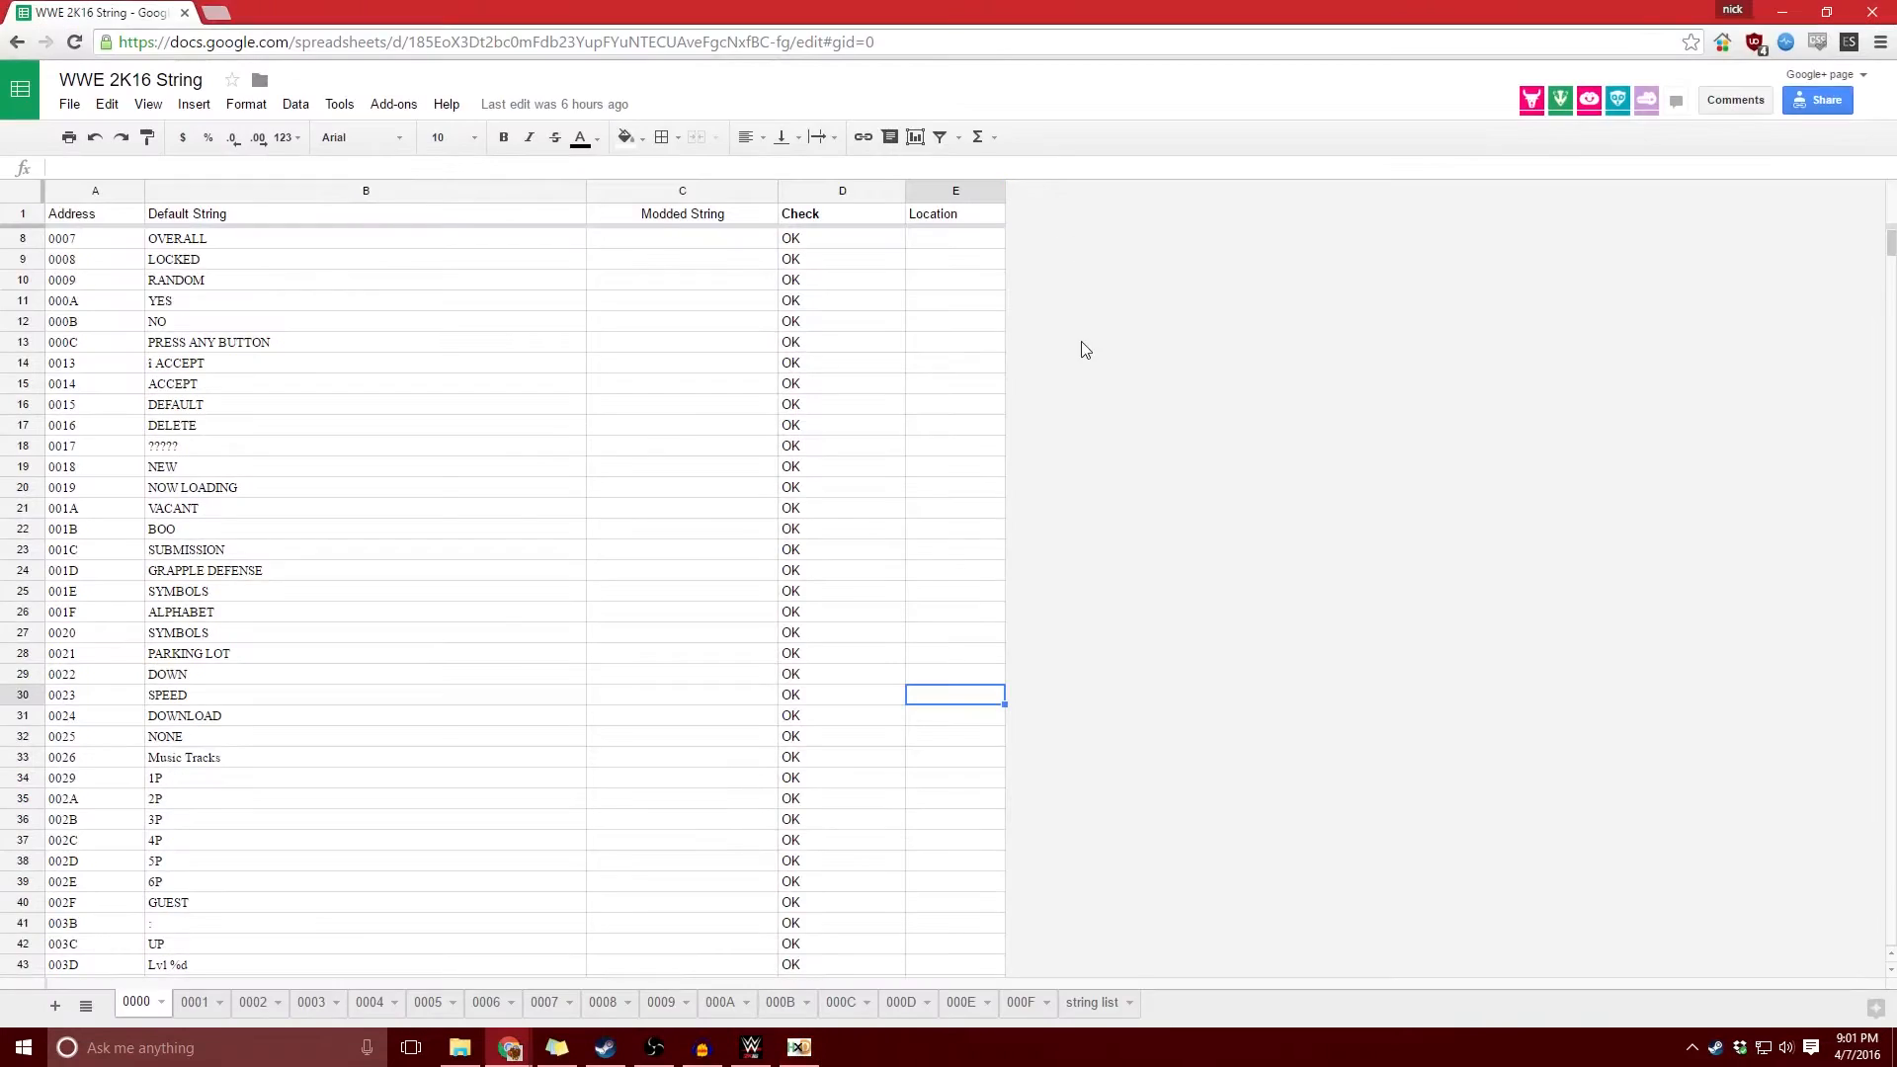
pyautogui.scroll(-10, 917, 491)
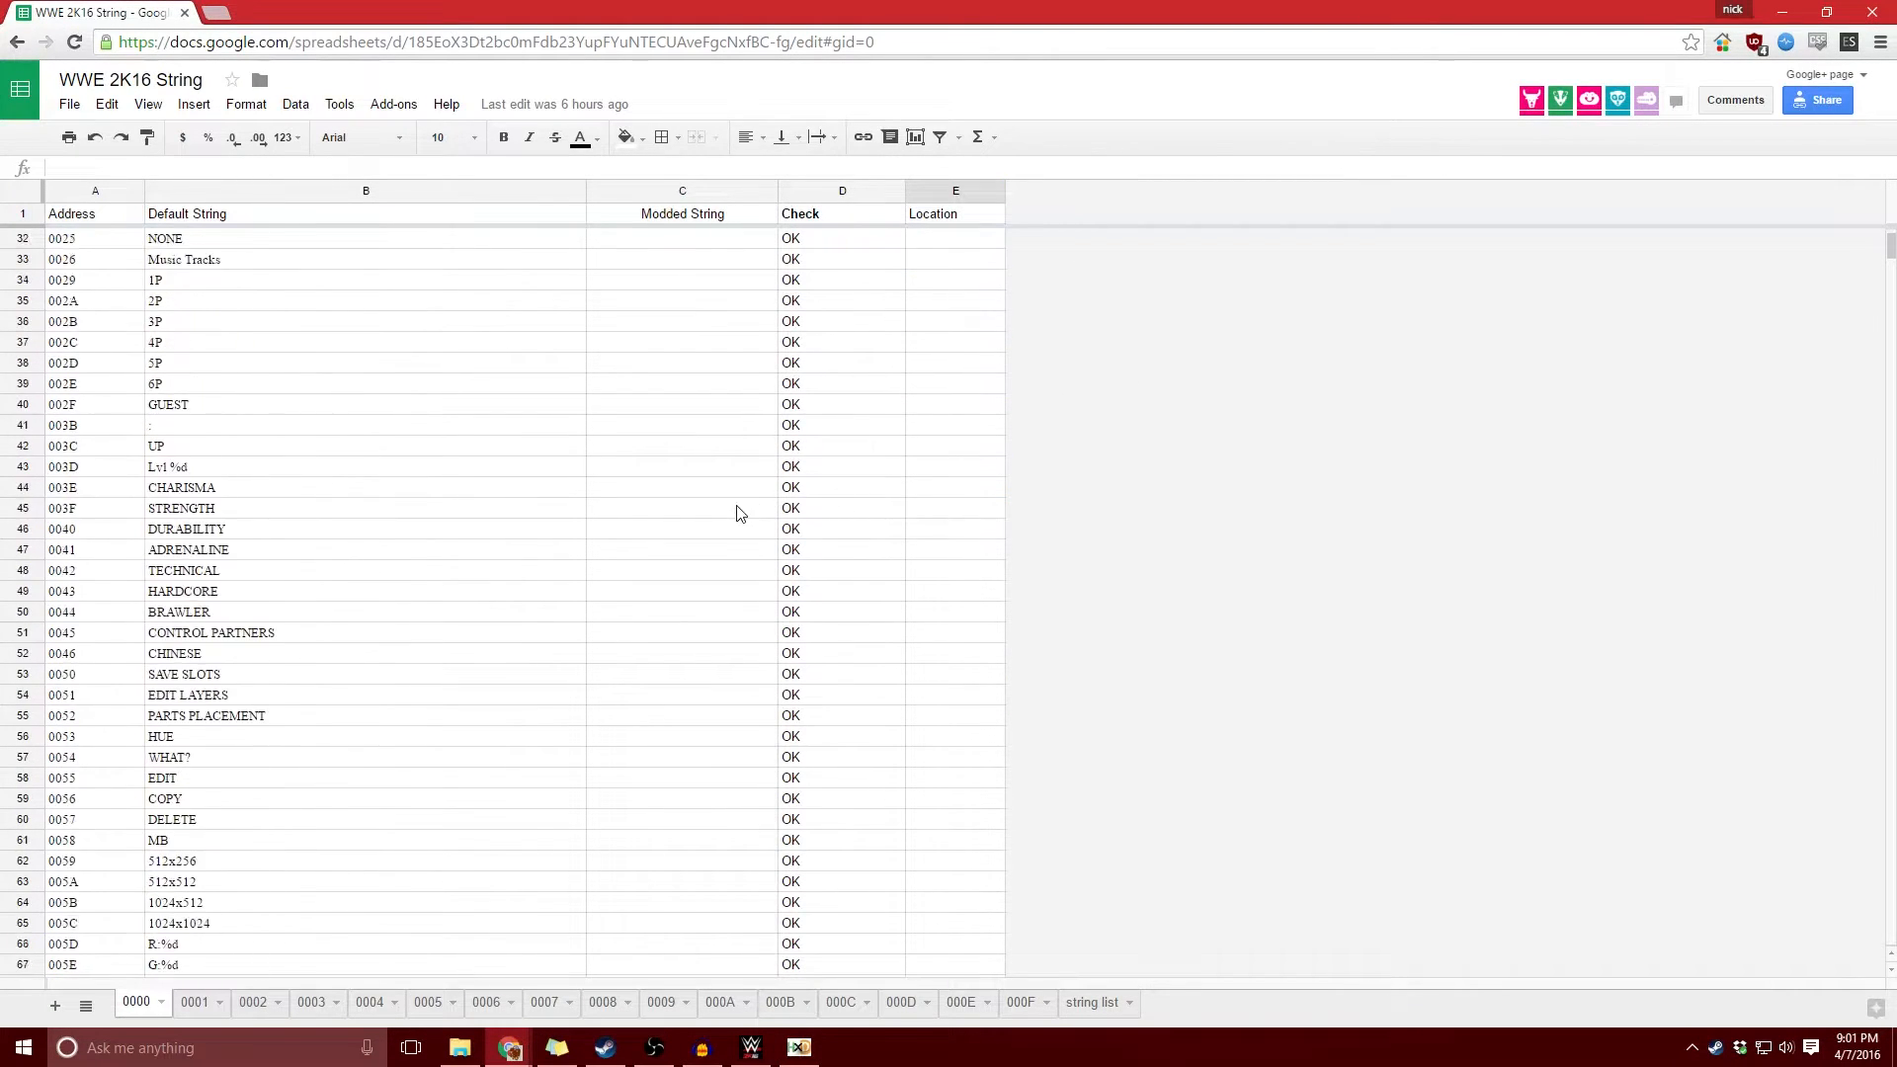
pyautogui.hotkey('ctrl', 'f')
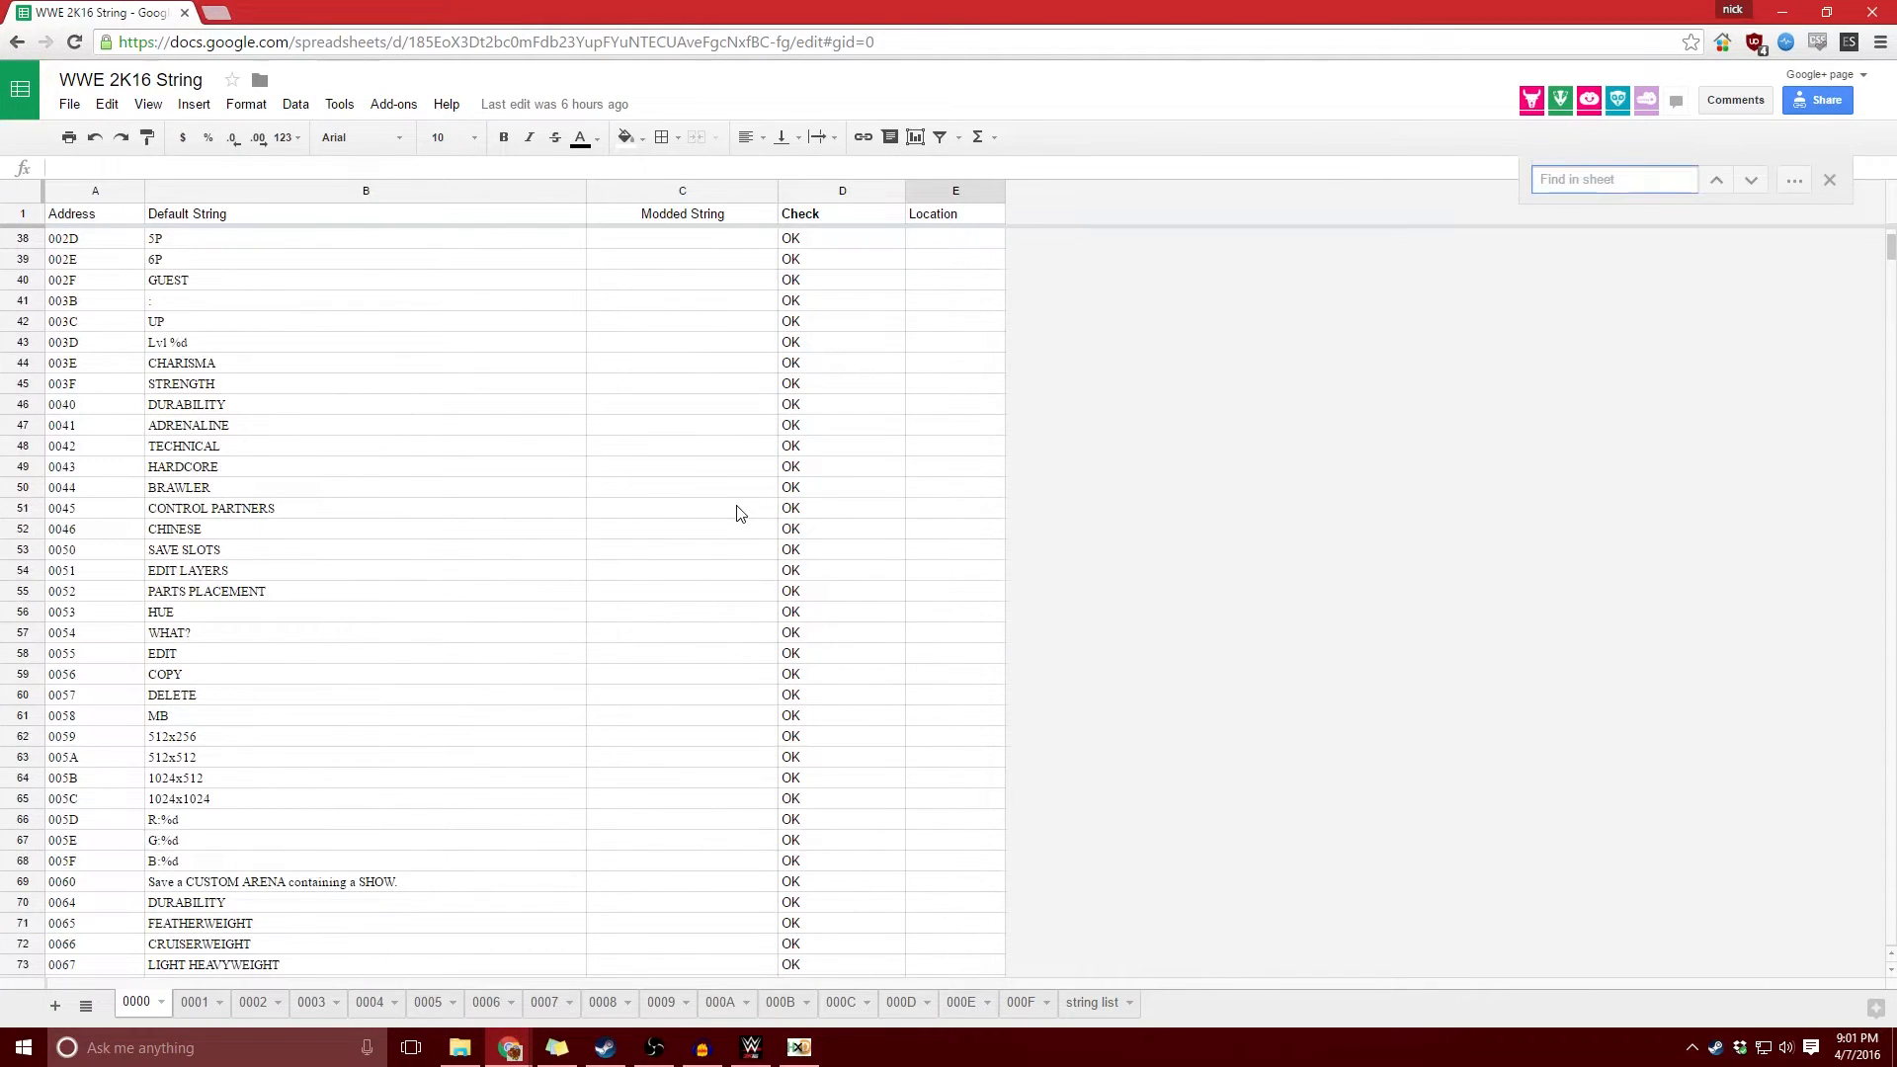
pyautogui.write('reser')
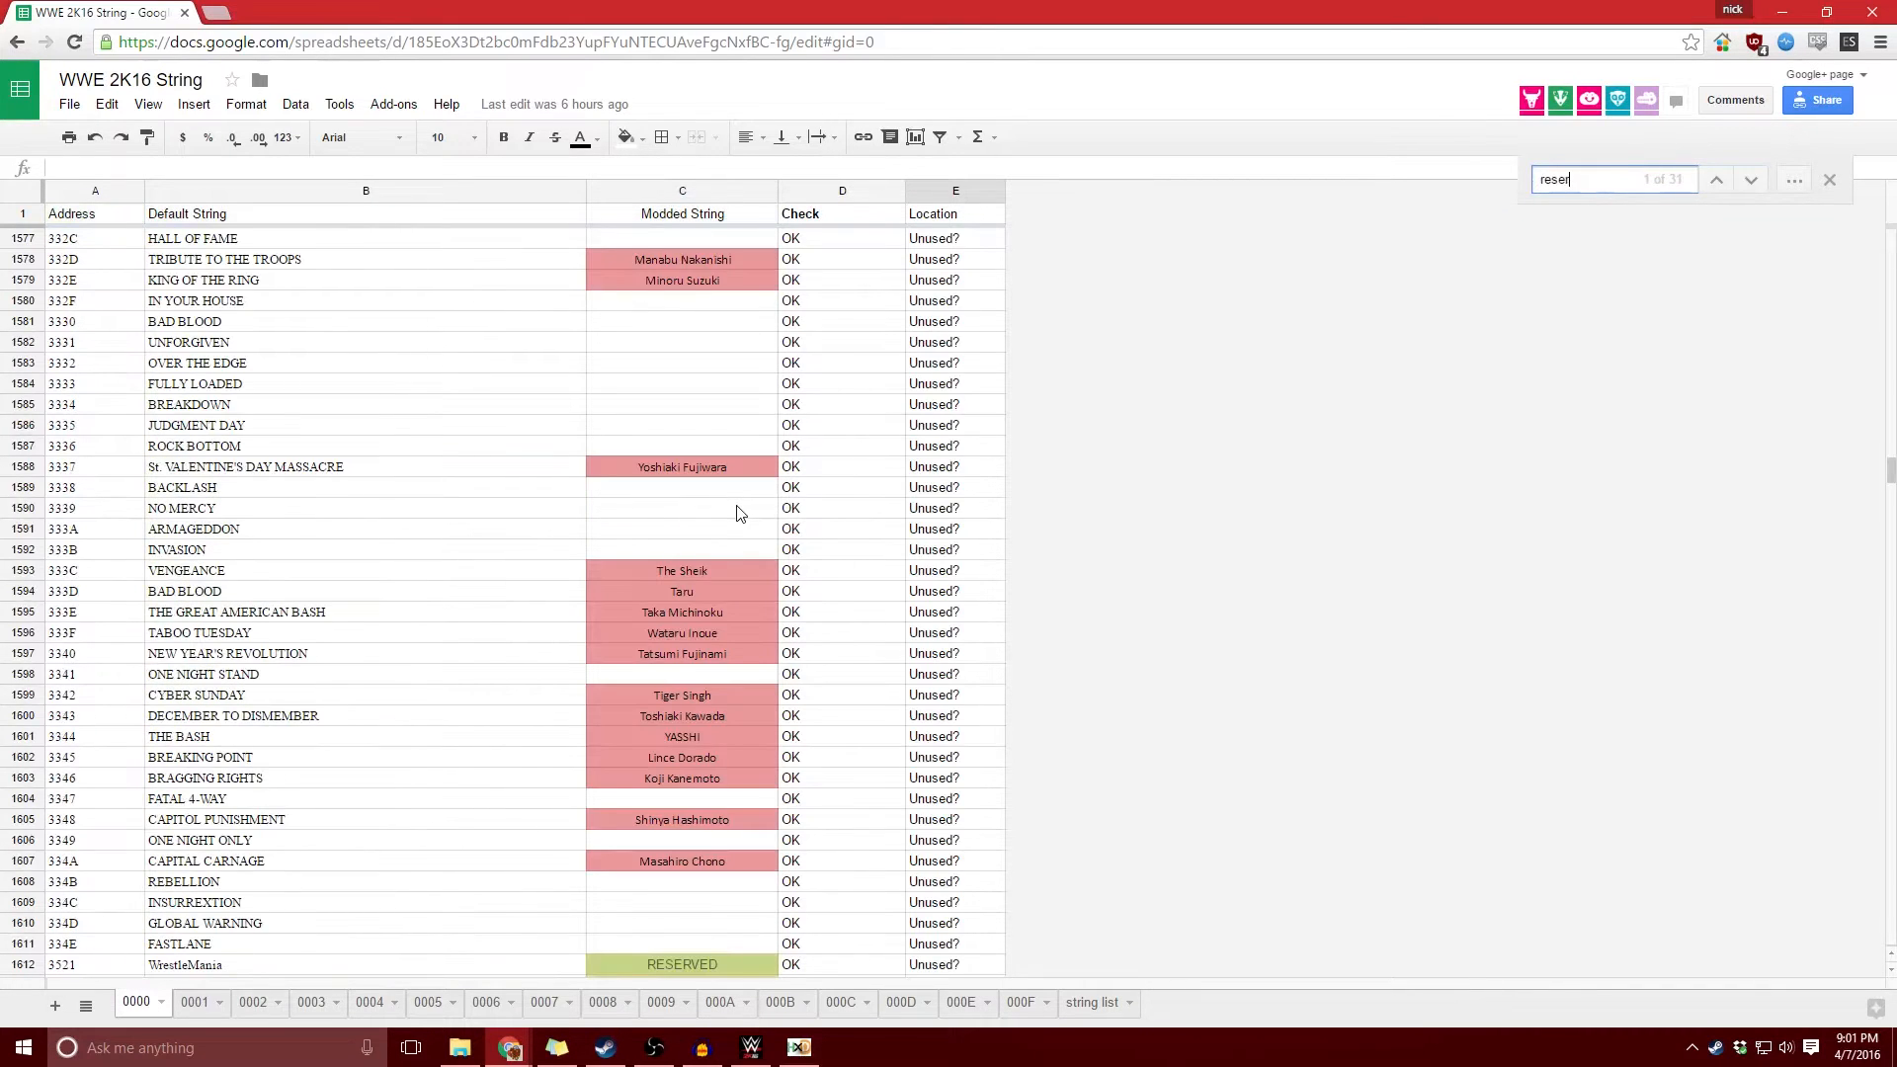
pyautogui.scroll(-2, 739, 595)
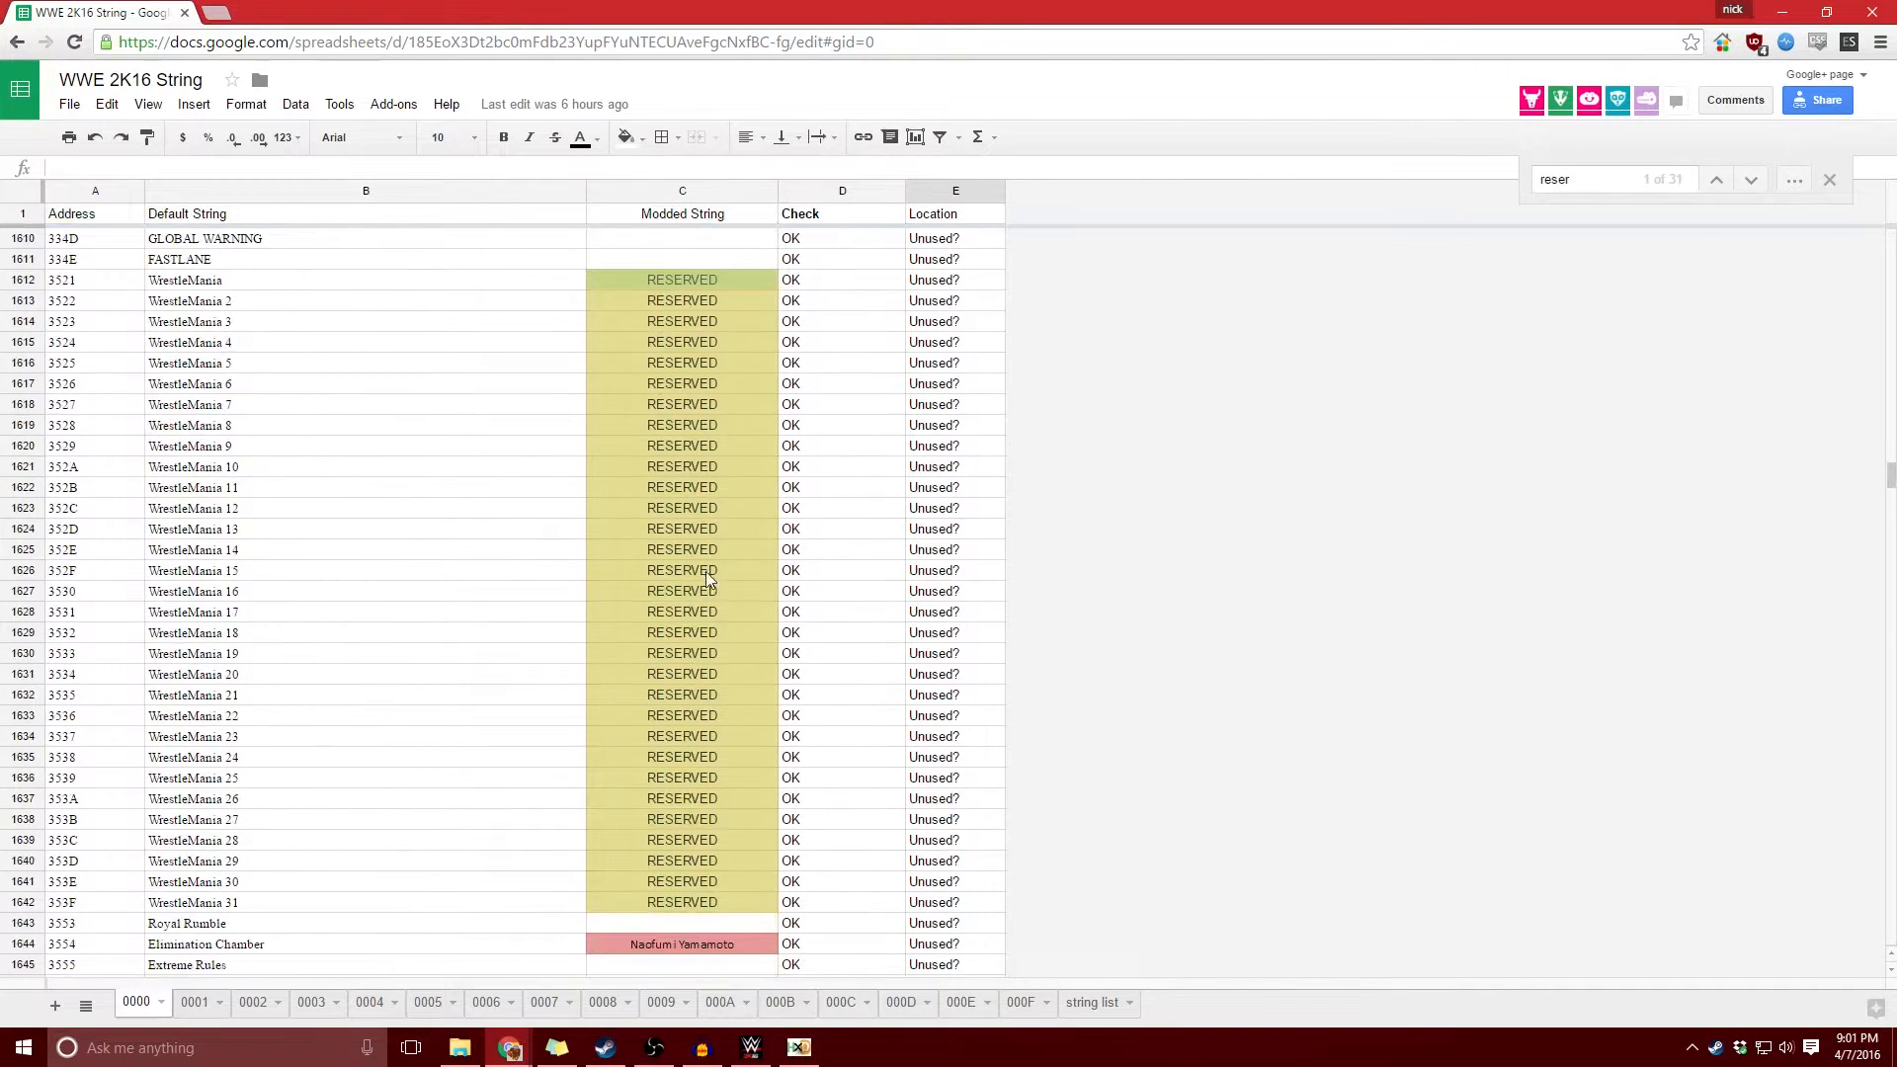
pyautogui.click(508, 487)
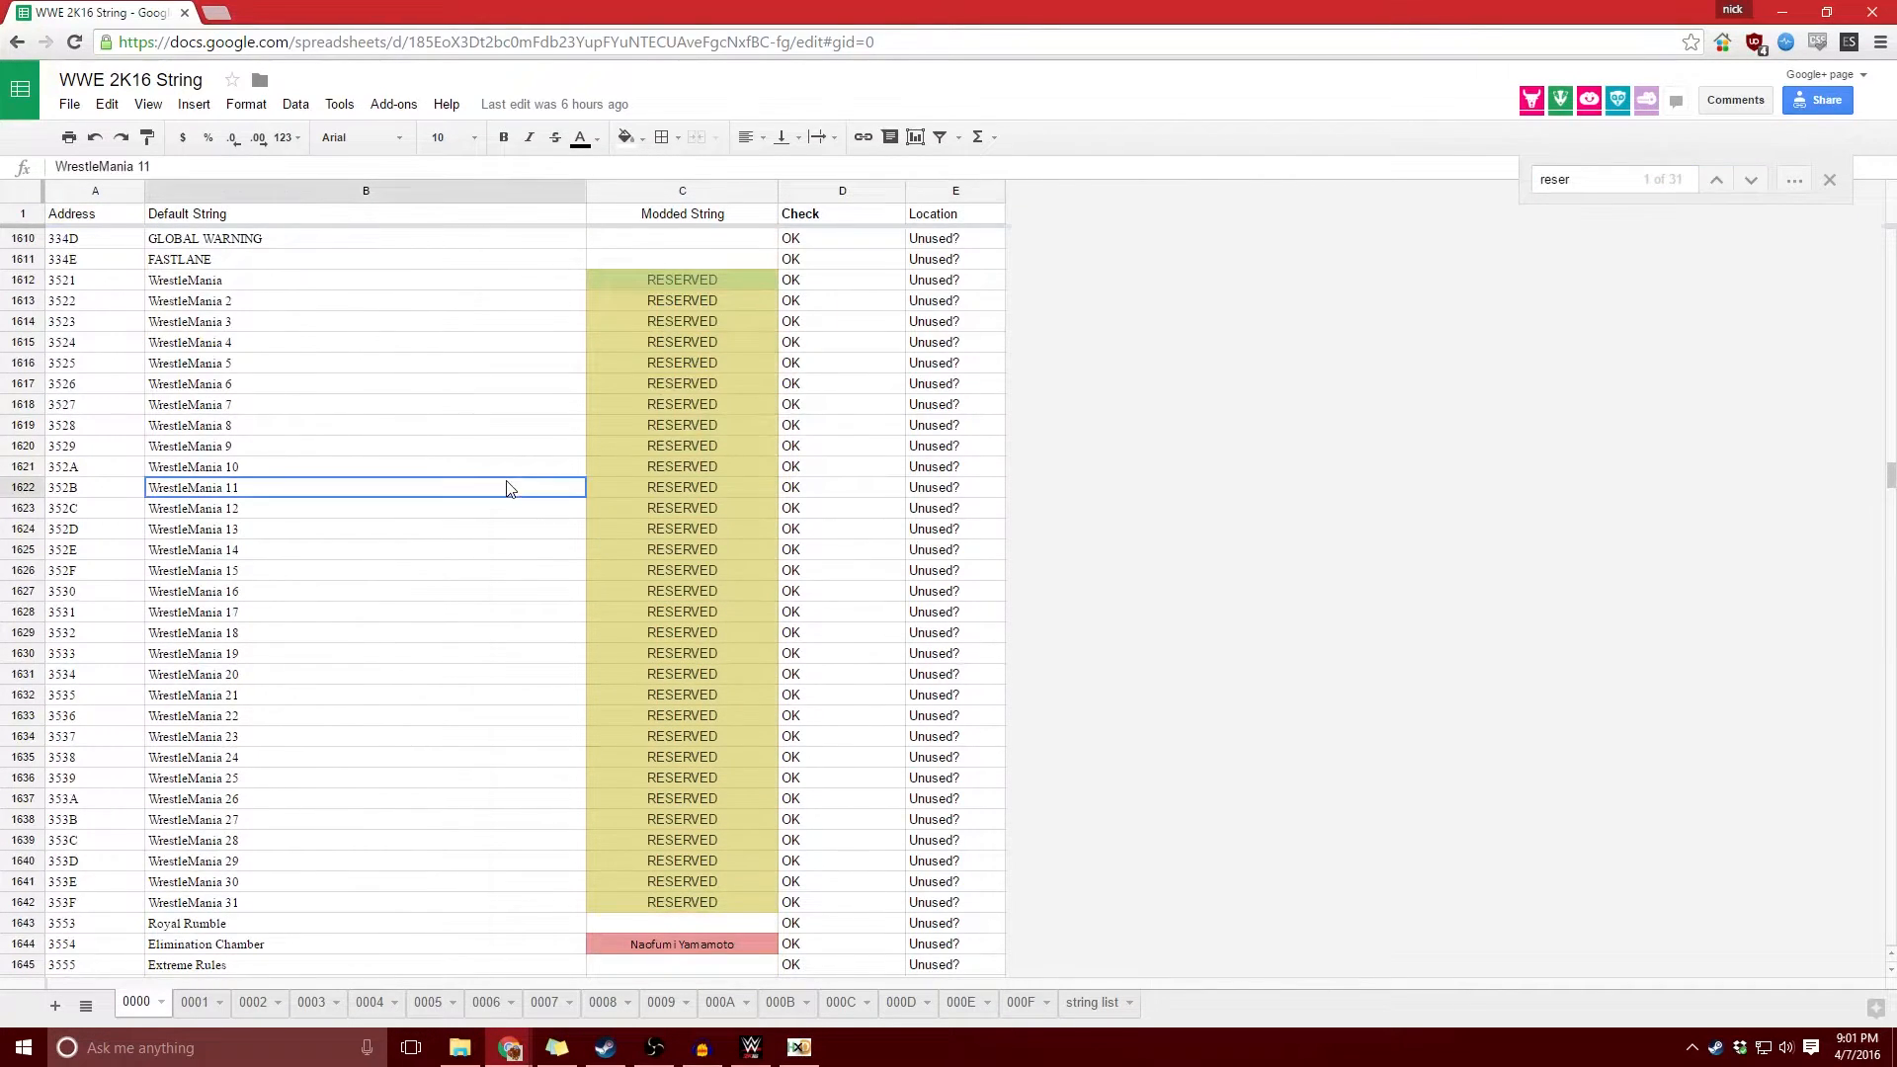
# - Close the search and review the addresses and default strings of the reserved WrestleMania rows
pyautogui.click(1829, 180)
pyautogui.scroll(2, 570, 474)
pyautogui.scroll(-2, 539, 517)
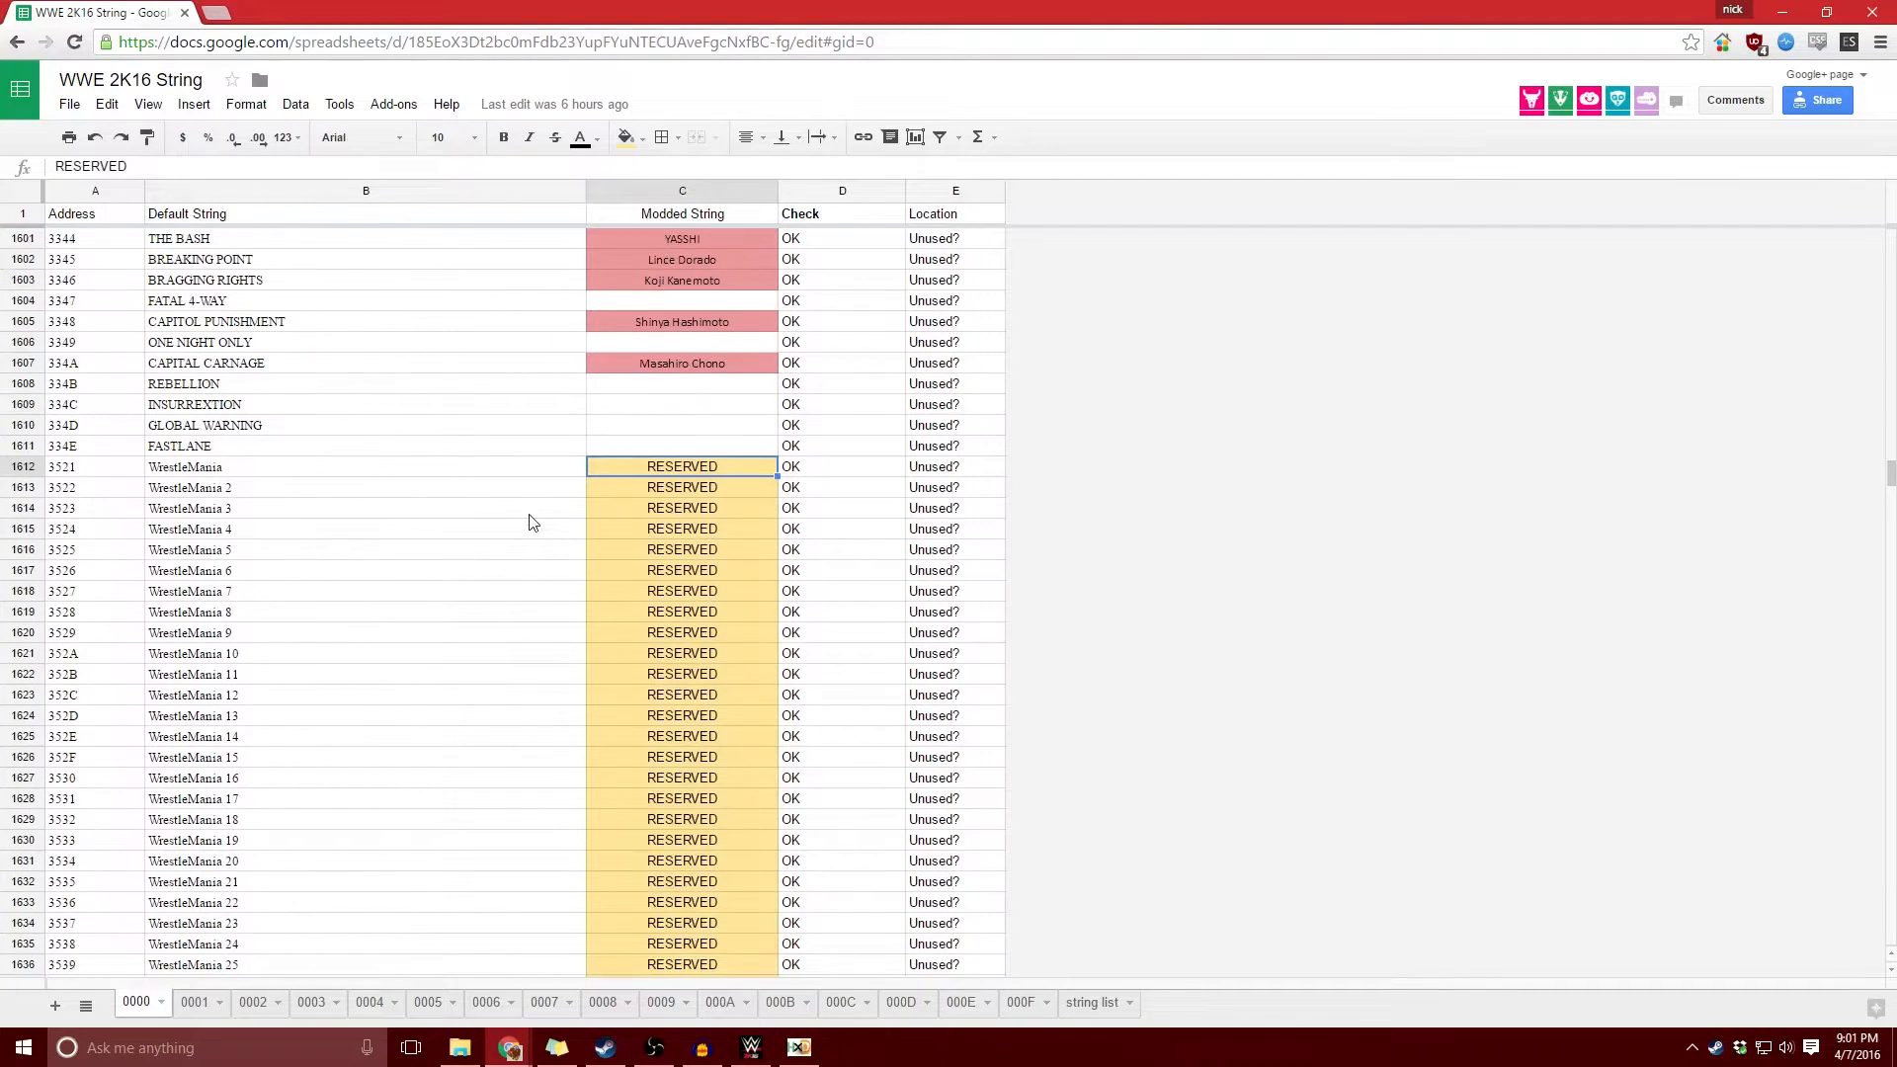
pyautogui.scroll(2, 496, 452)
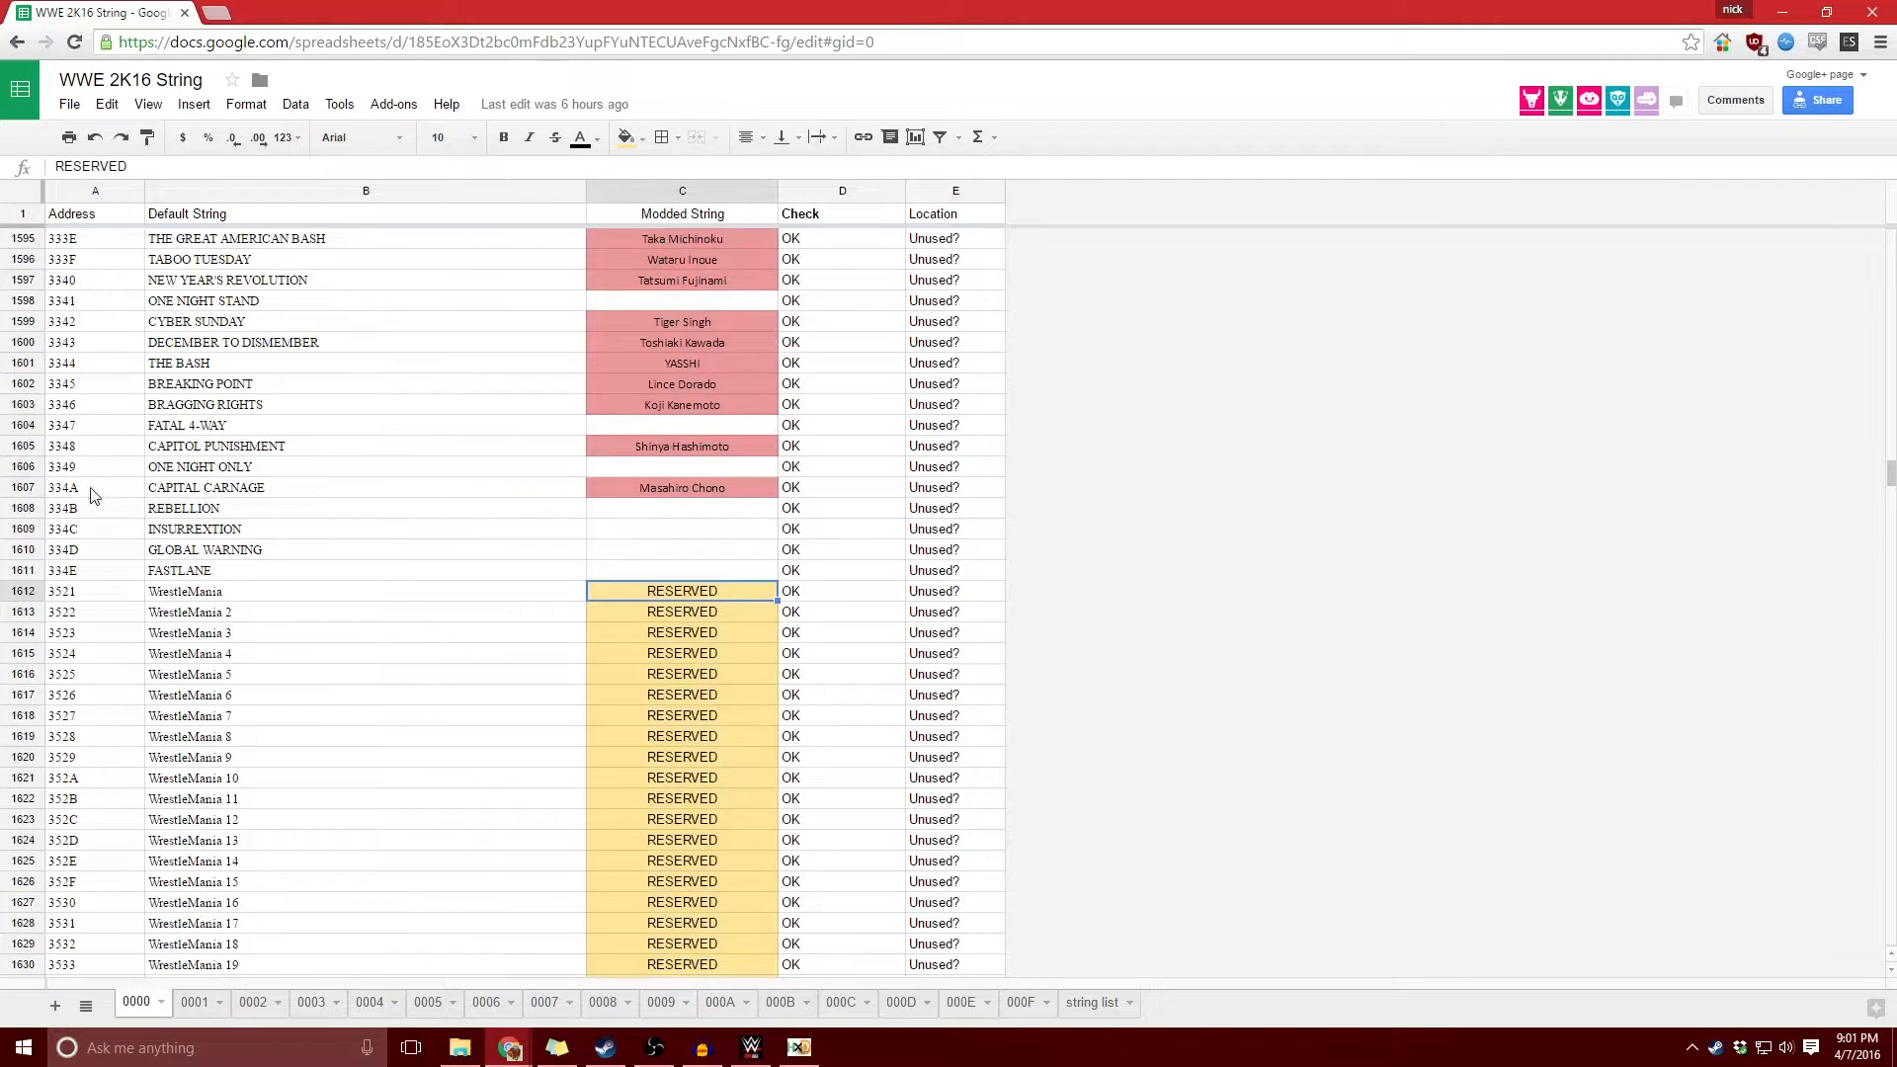
pyautogui.scroll(-2, 352, 537)
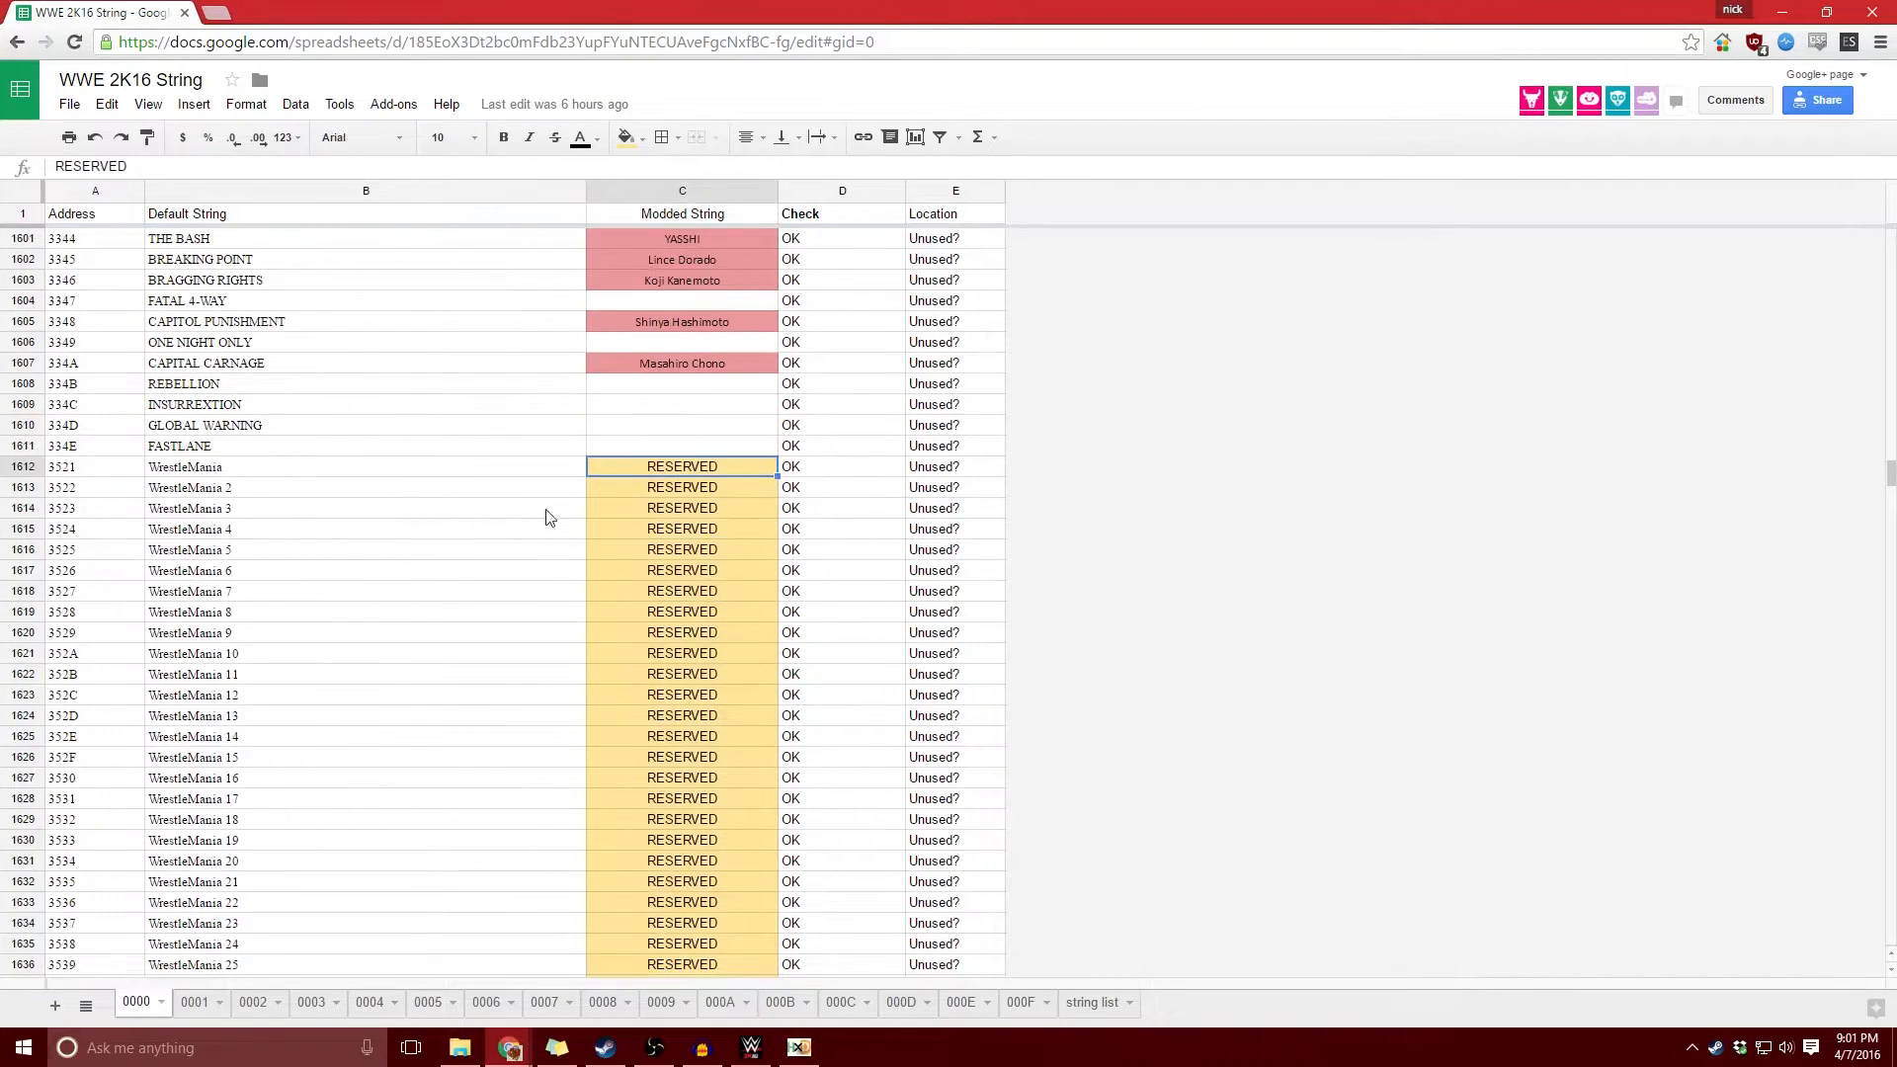
pyautogui.scroll(-2, 573, 509)
pyautogui.scroll(1, 491, 554)
pyautogui.scroll(-2, 491, 478)
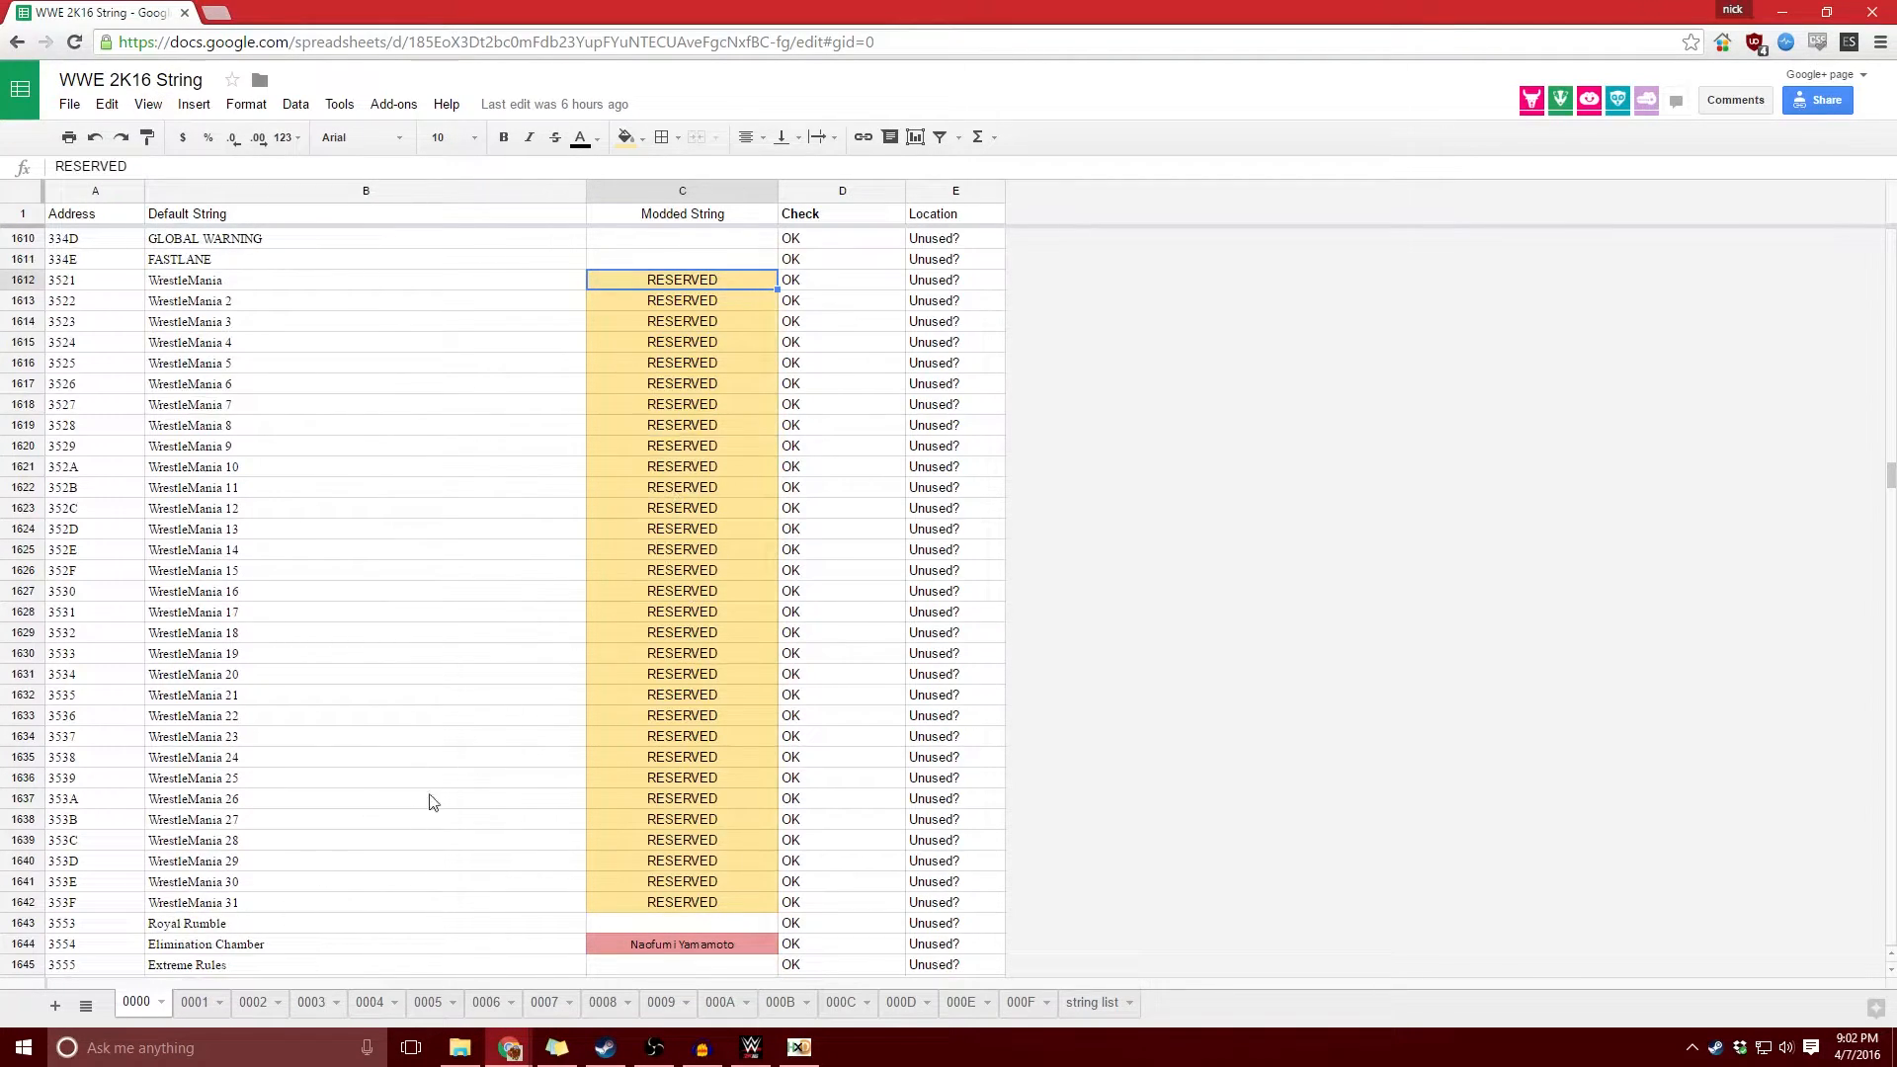
# - Open a blank Notepad document, shrink its window and place it just below the 3521 WrestleMania row
pyautogui.click(250, 1058)
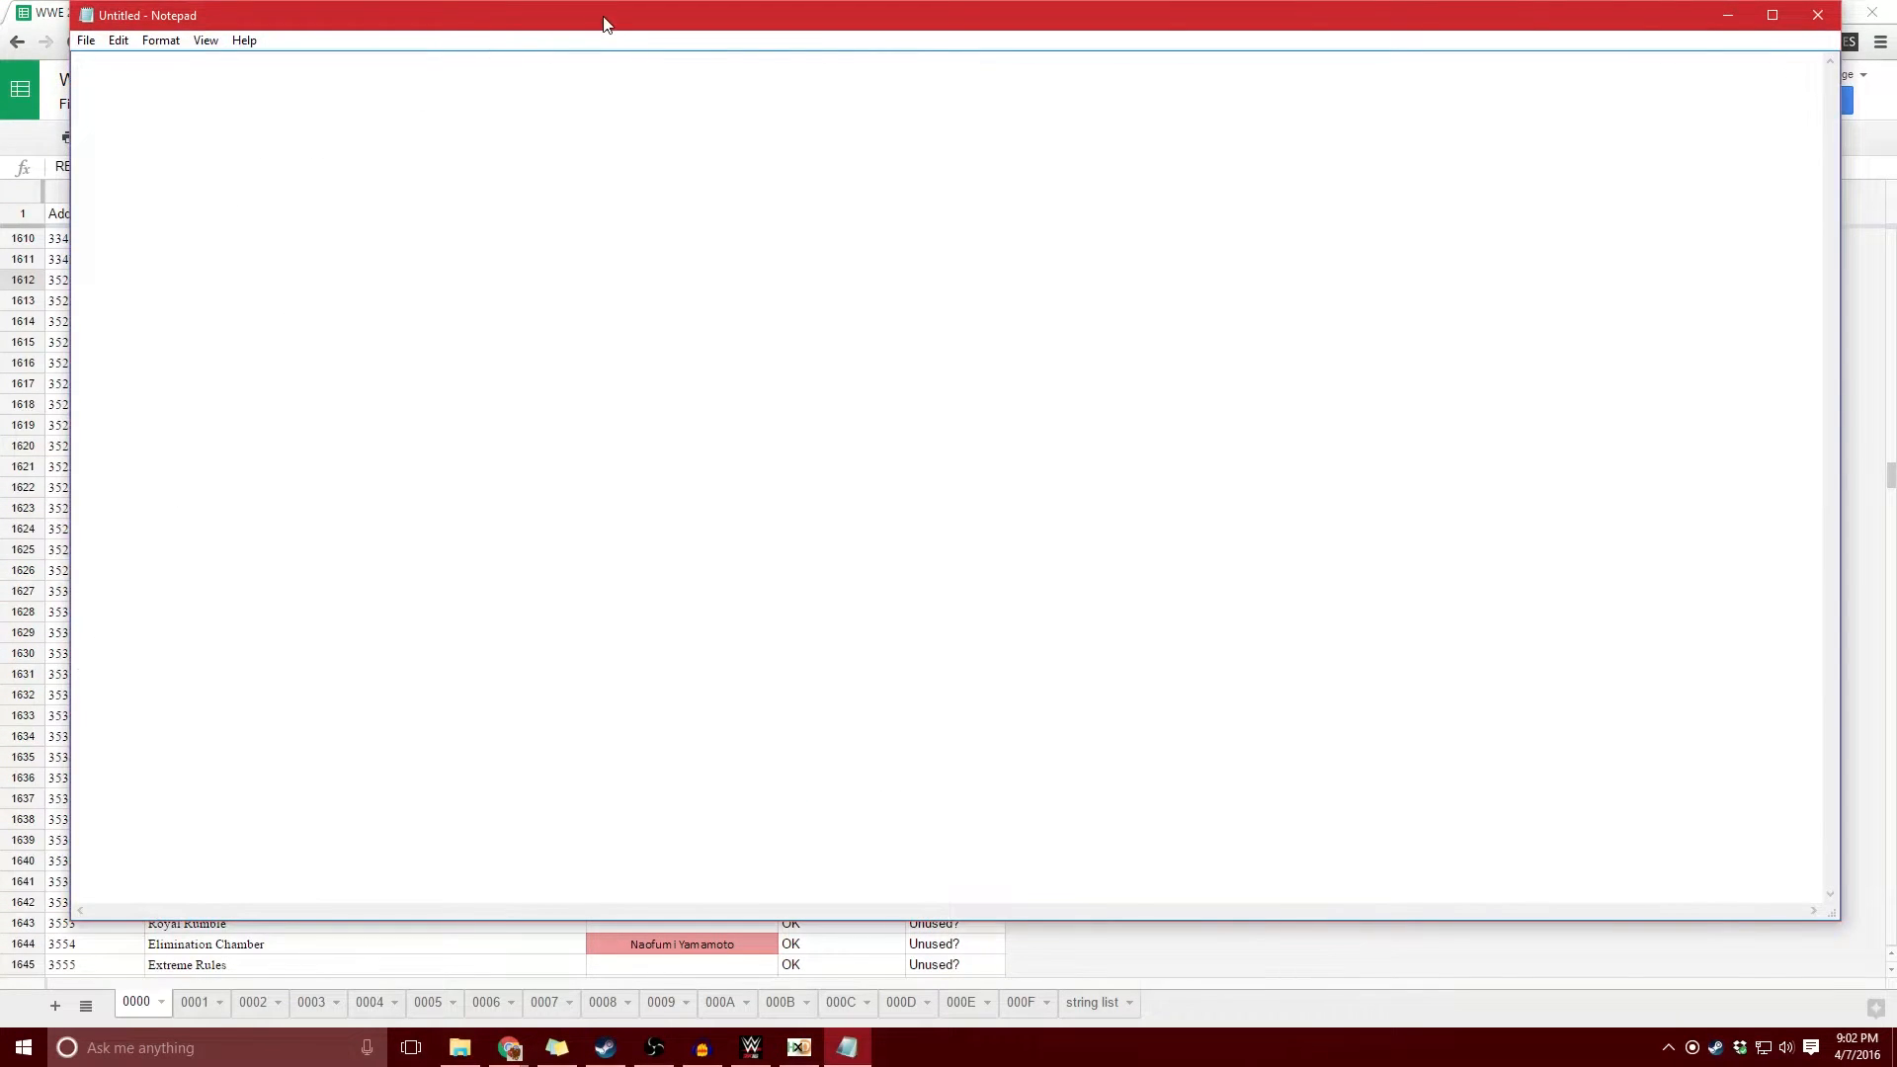
pyautogui.moveTo(606, 22); pyautogui.dragTo(655, 79)
pyautogui.moveTo(1887, 312); pyautogui.dragTo(870, 326)
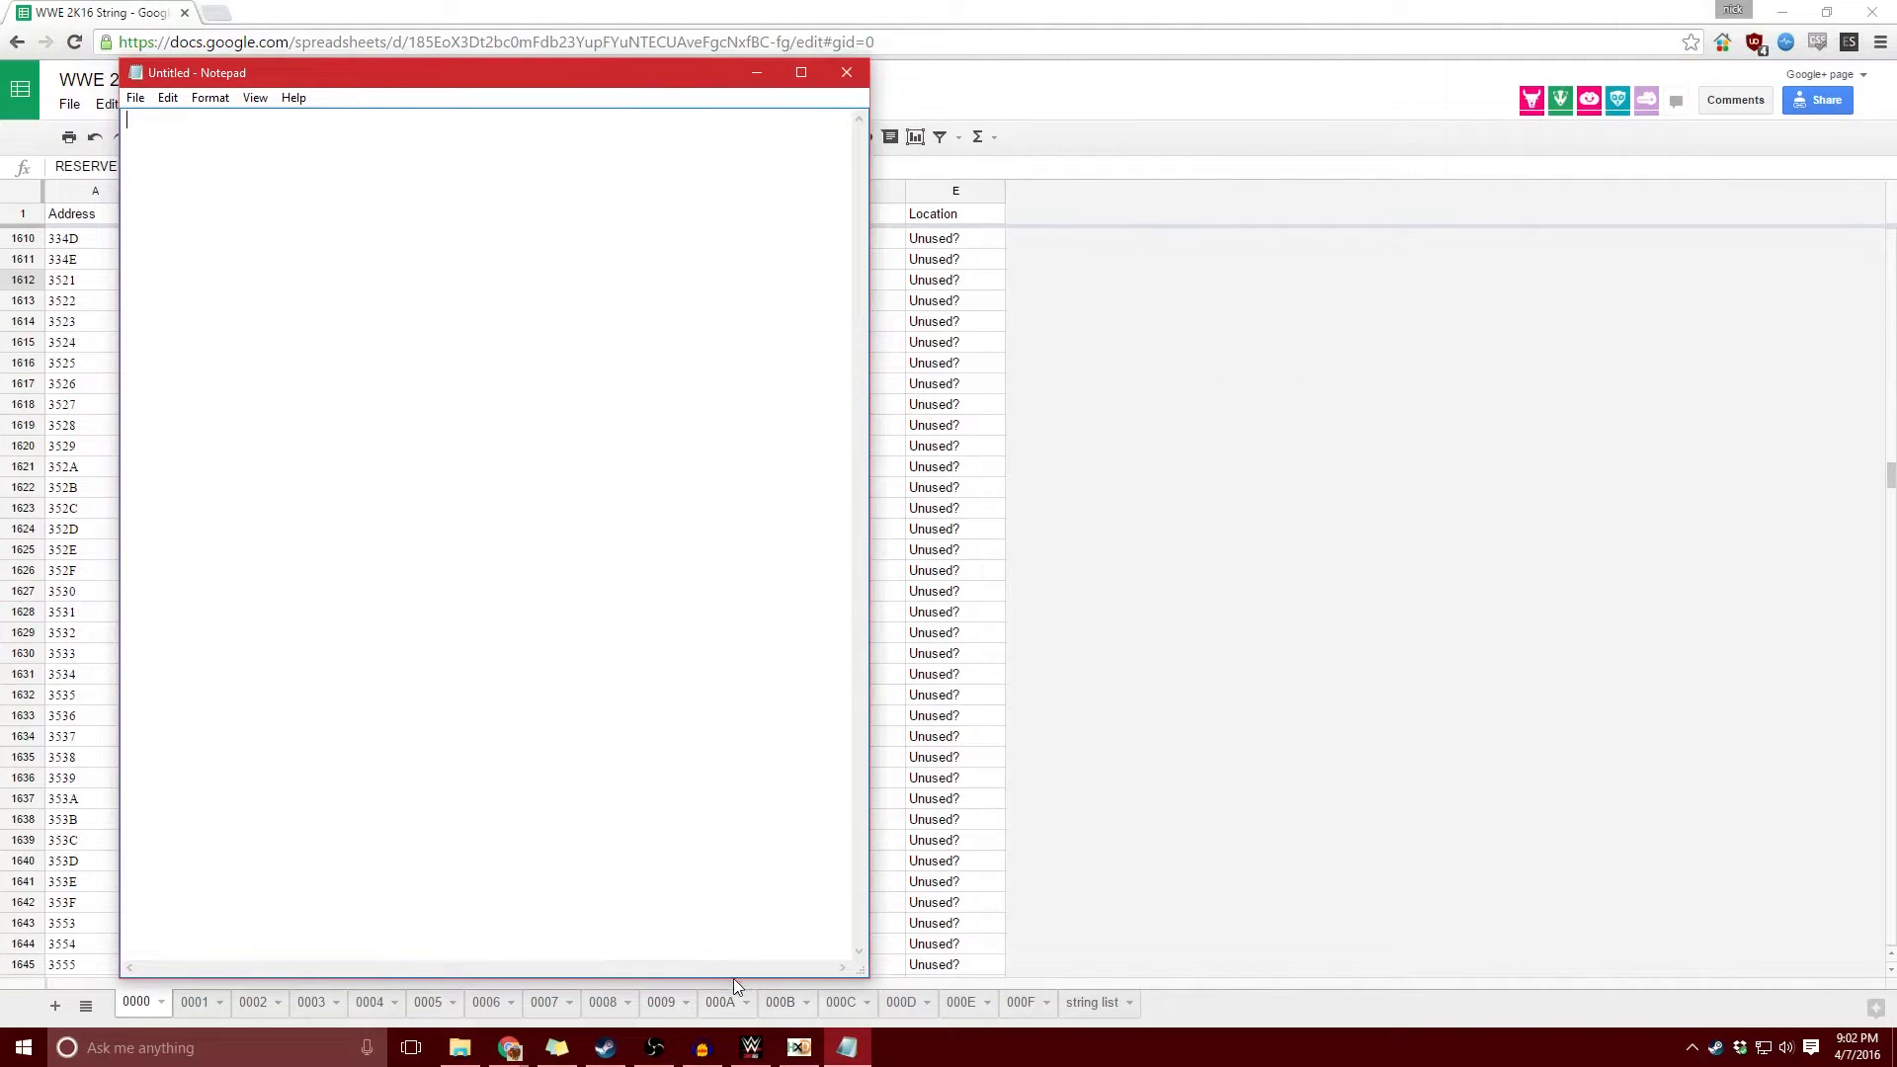
pyautogui.moveTo(731, 978); pyautogui.dragTo(629, 479)
pyautogui.moveTo(525, 62); pyautogui.dragTo(1084, 137)
pyautogui.moveTo(476, 149); pyautogui.dragTo(401, 321)
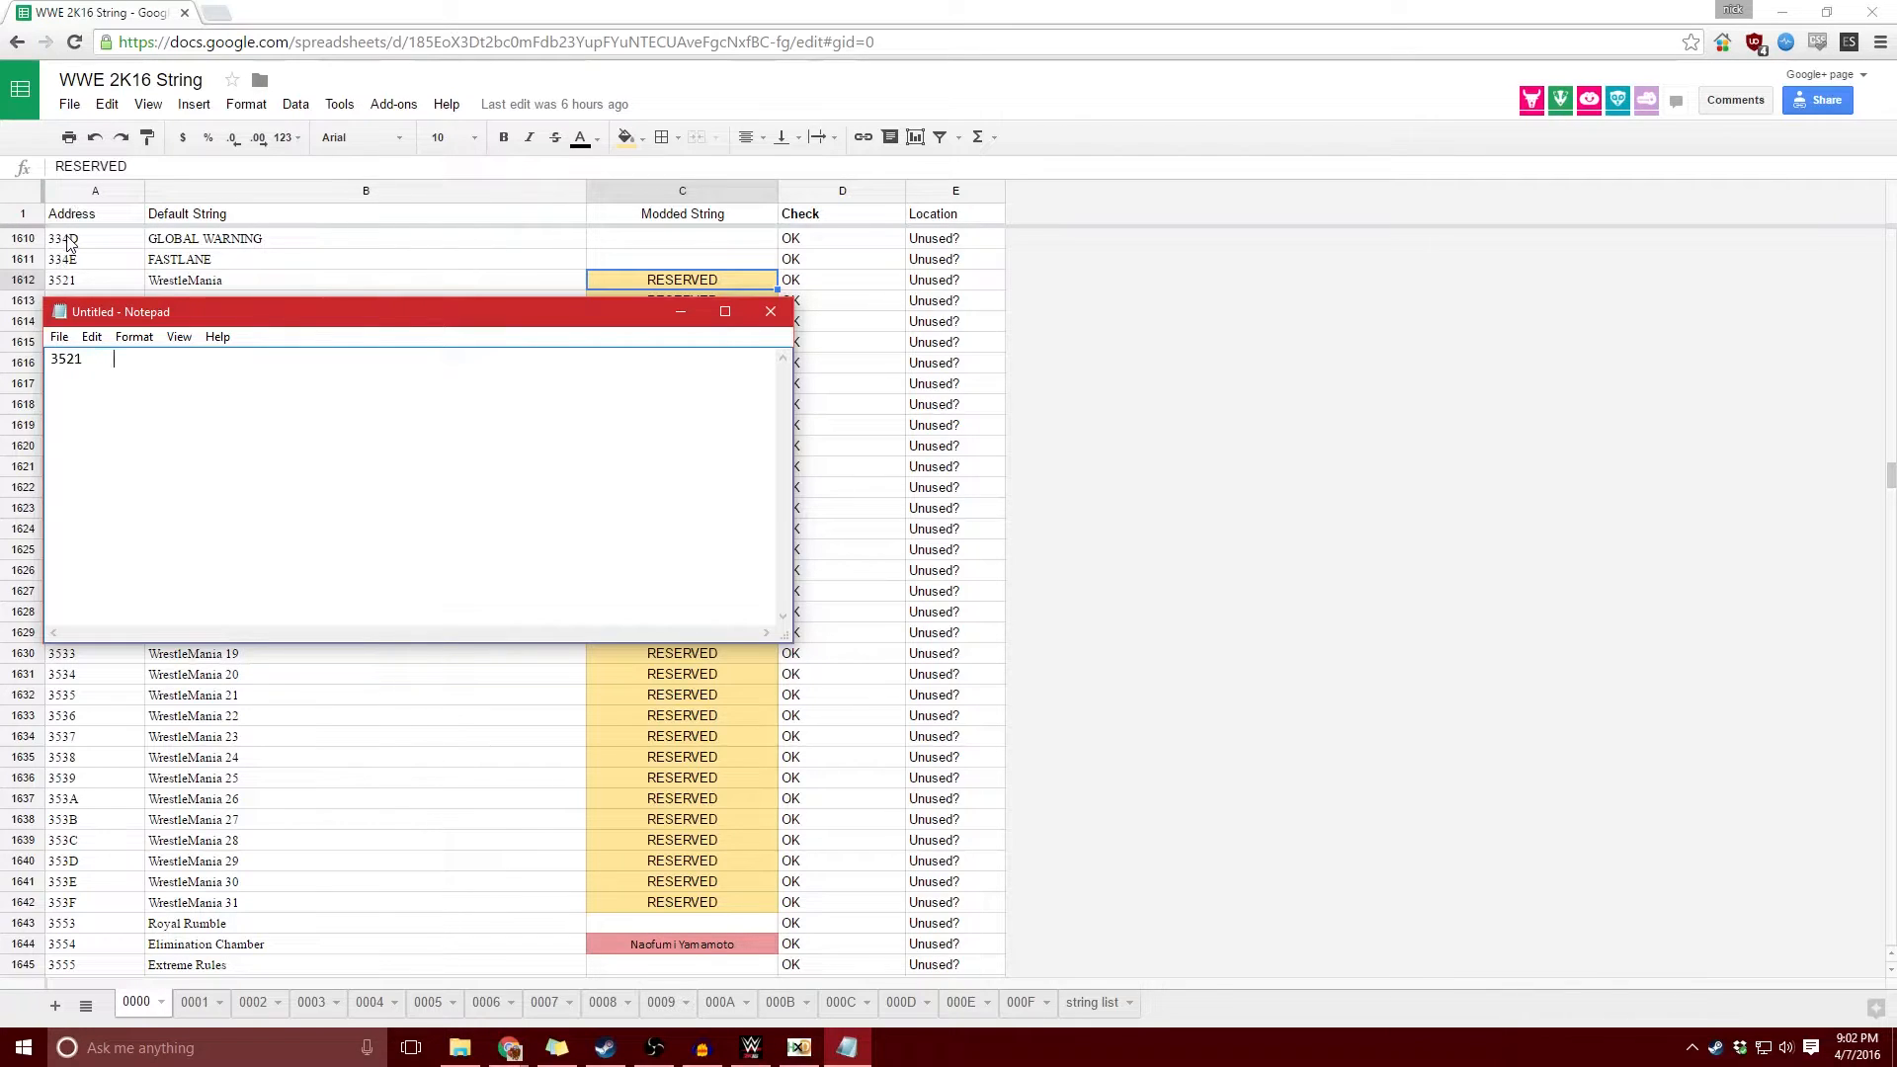
# - Complete the 3521 line in Notepad with the default string "Wrestlemania" and the replacement name "BraveBird", separated by tabs
pyautogui.write('Wrestlemania')
pyautogui.press('Tab')
pyautogui.write('BraveBird')
pyautogui.moveTo(296, 316); pyautogui.dragTo(289, 334)
pyautogui.press('Return')
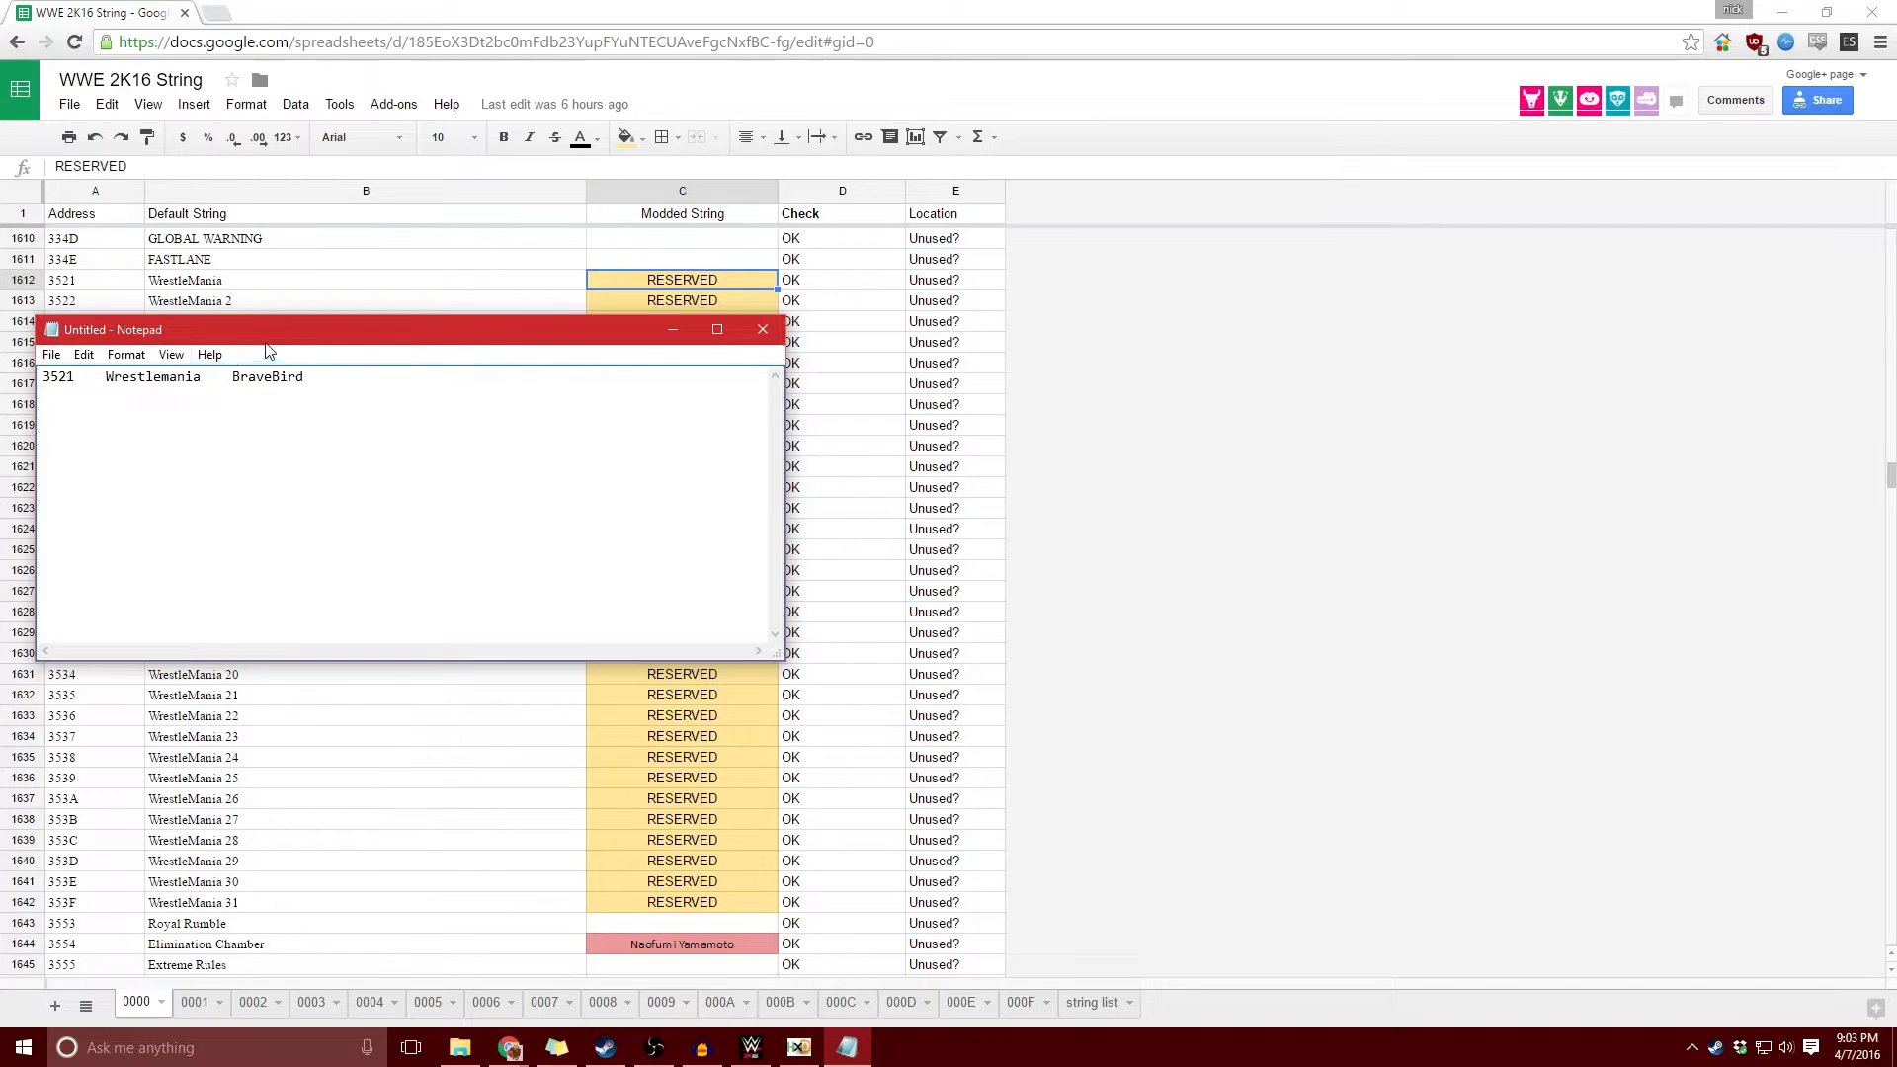
pyautogui.moveTo(265, 342); pyautogui.dragTo(274, 347)
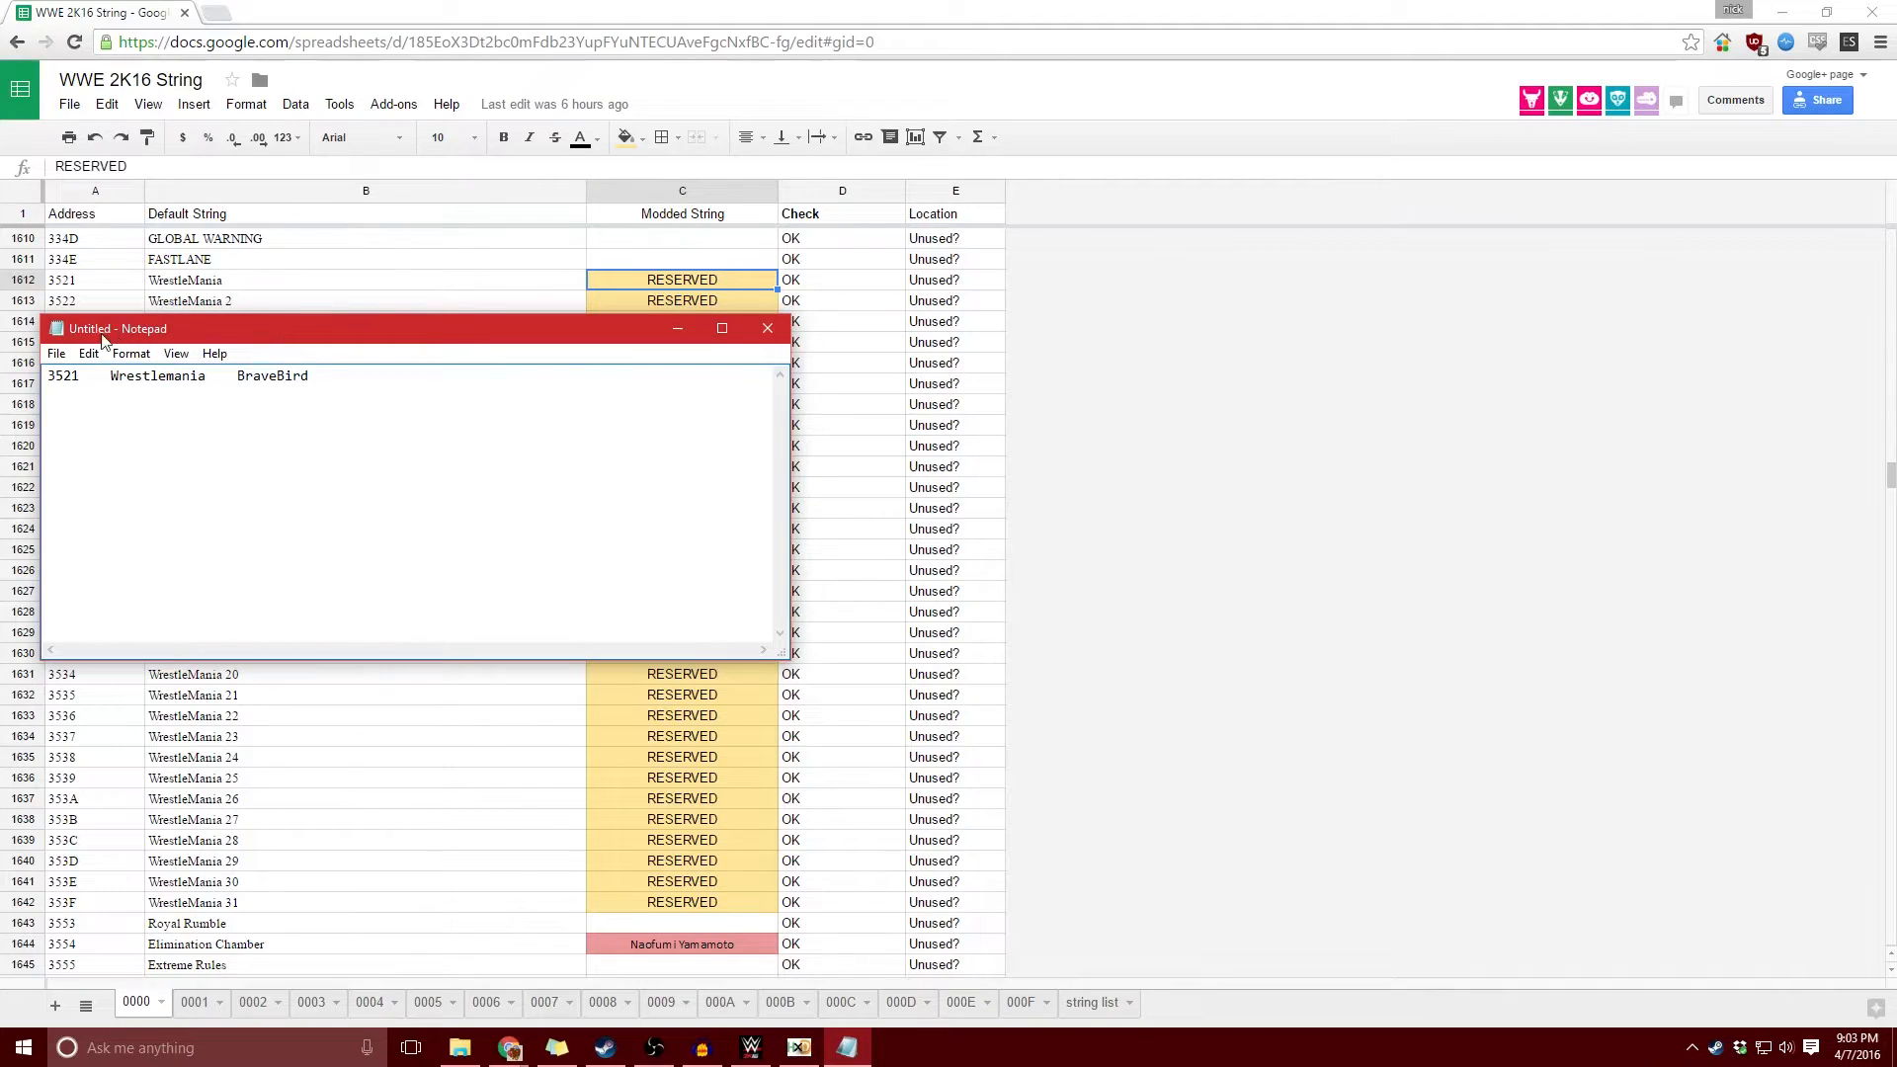
# - Add a second tab-separated line to the Notepad list for address 3522 with "Wrestlemania 2" and the replacement name "SMK"
pyautogui.press('Tab')
pyautogui.write('Wrestlemania 2')
pyautogui.press('Tab')
pyautogui.write('SMK')
pyautogui.press('Return')
pyautogui.moveTo(176, 334); pyautogui.dragTo(181, 357)
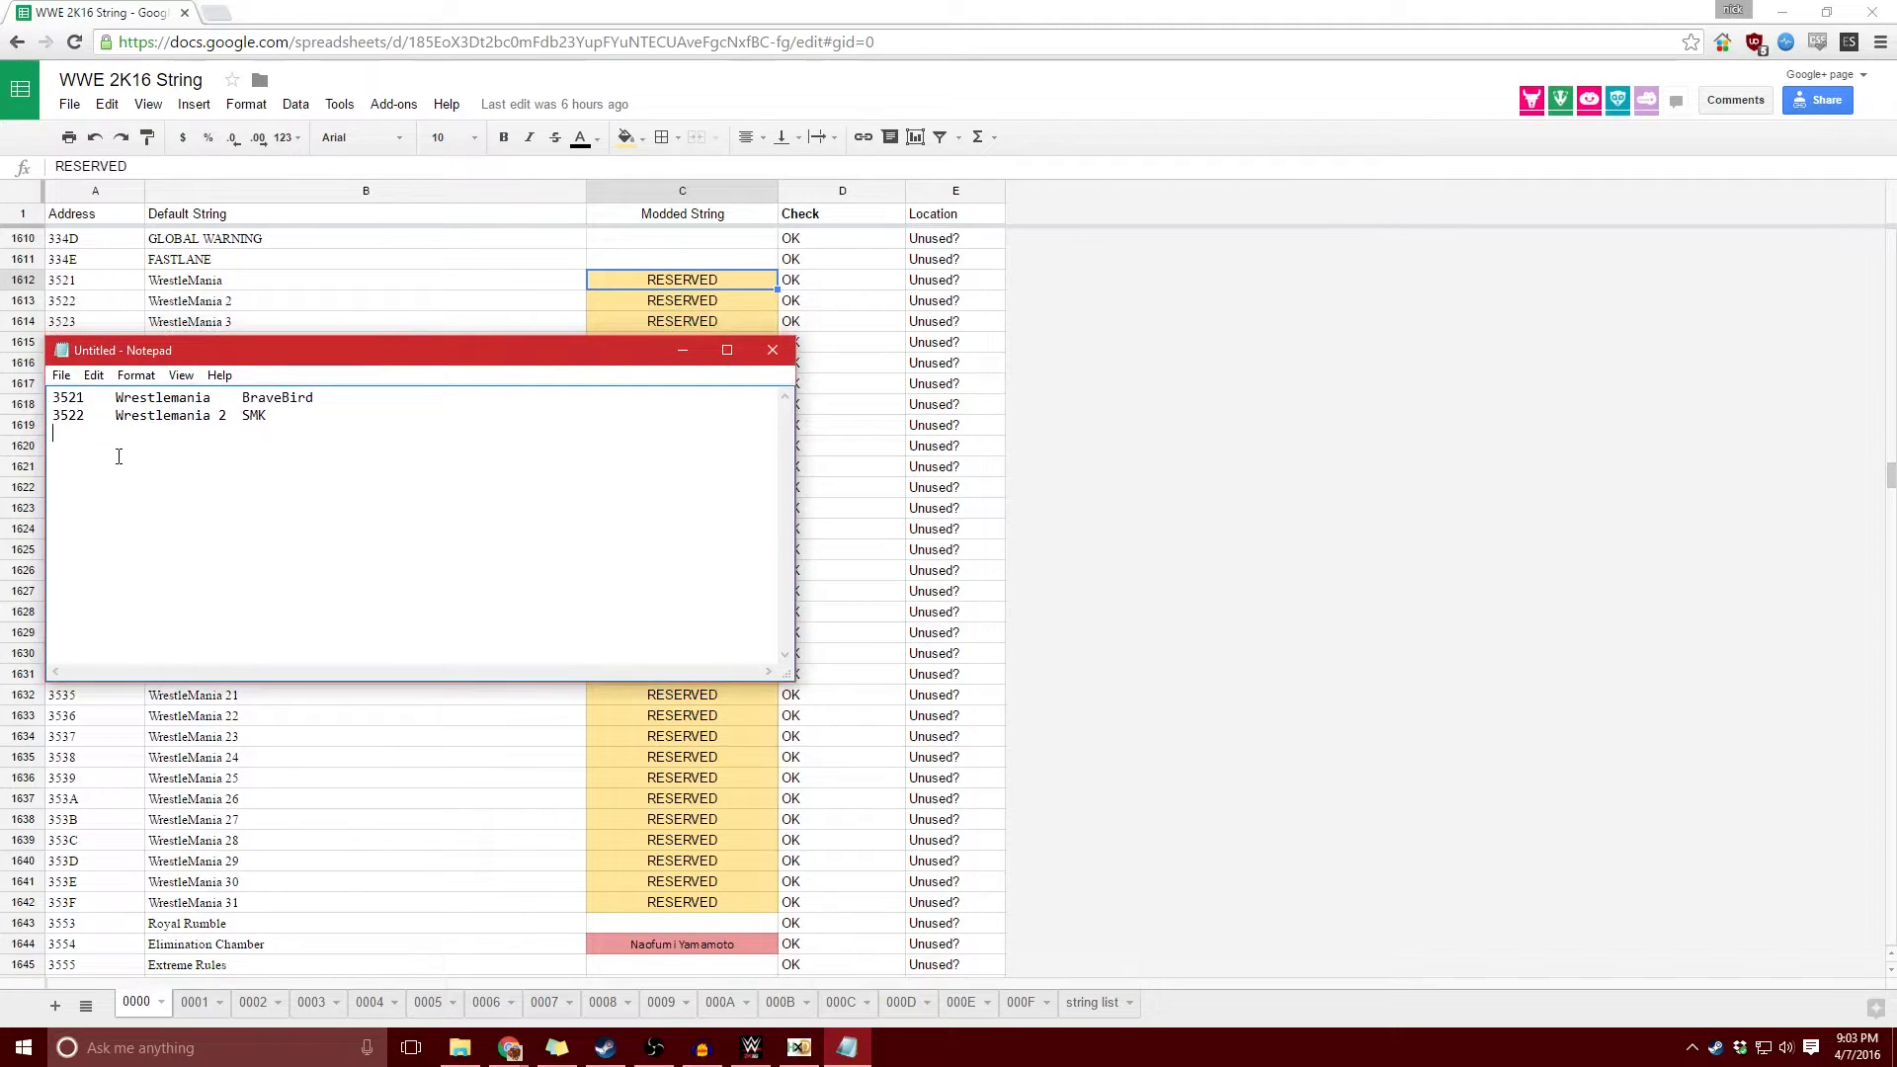
# - Add a third tab-separated line for address 3523 with "Wrestlemania 3" and the third replacement name
pyautogui.write('3523\tWrestlemania 3')
pyautogui.press('Tab')
pyautogui.write('Auday')
# - Shrink the Notepad window around its list, move Chrome out of the way and arrange a smaller HxD window beside the list
pyautogui.moveTo(790, 677); pyautogui.dragTo(438, 506)
pyautogui.moveTo(238, 350); pyautogui.dragTo(1418, 508)
pyautogui.moveTo(134, 12); pyautogui.dragTo(1895, 188)
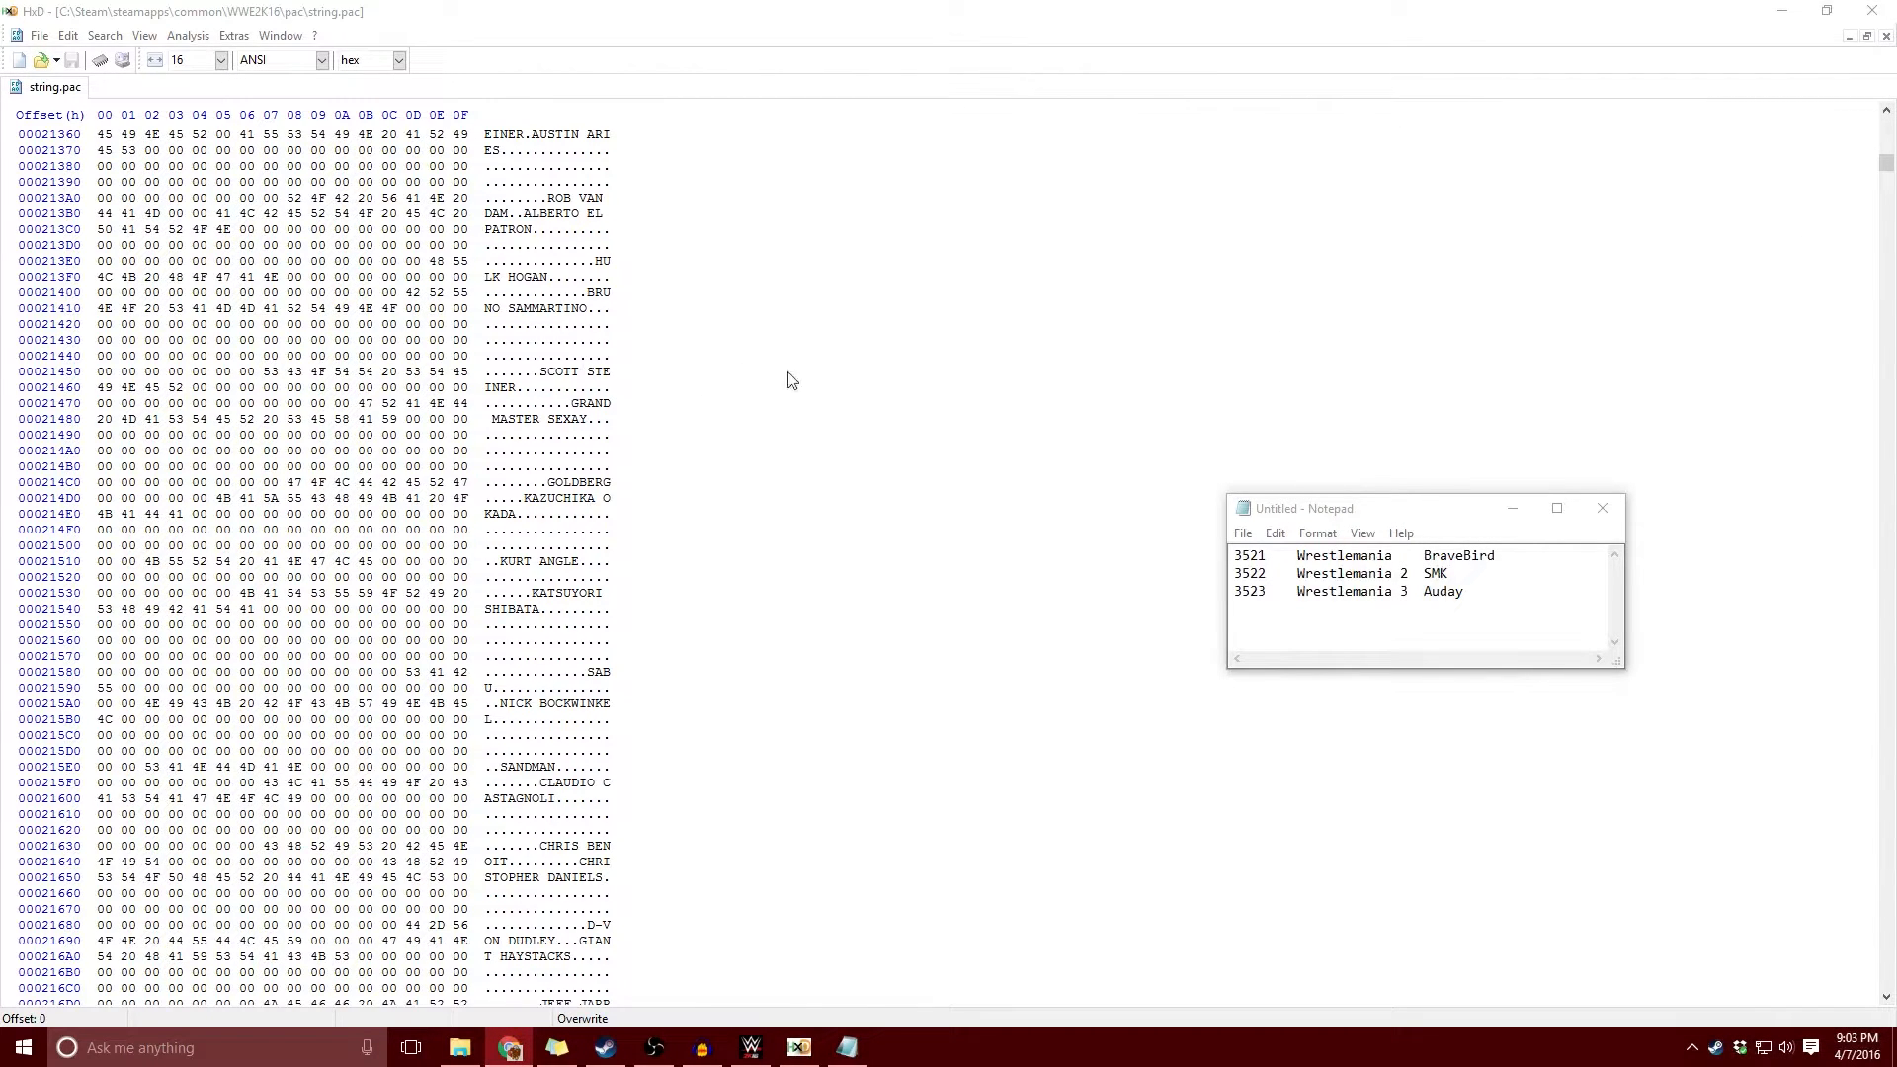
pyautogui.moveTo(1145, 15); pyautogui.dragTo(479, 190)
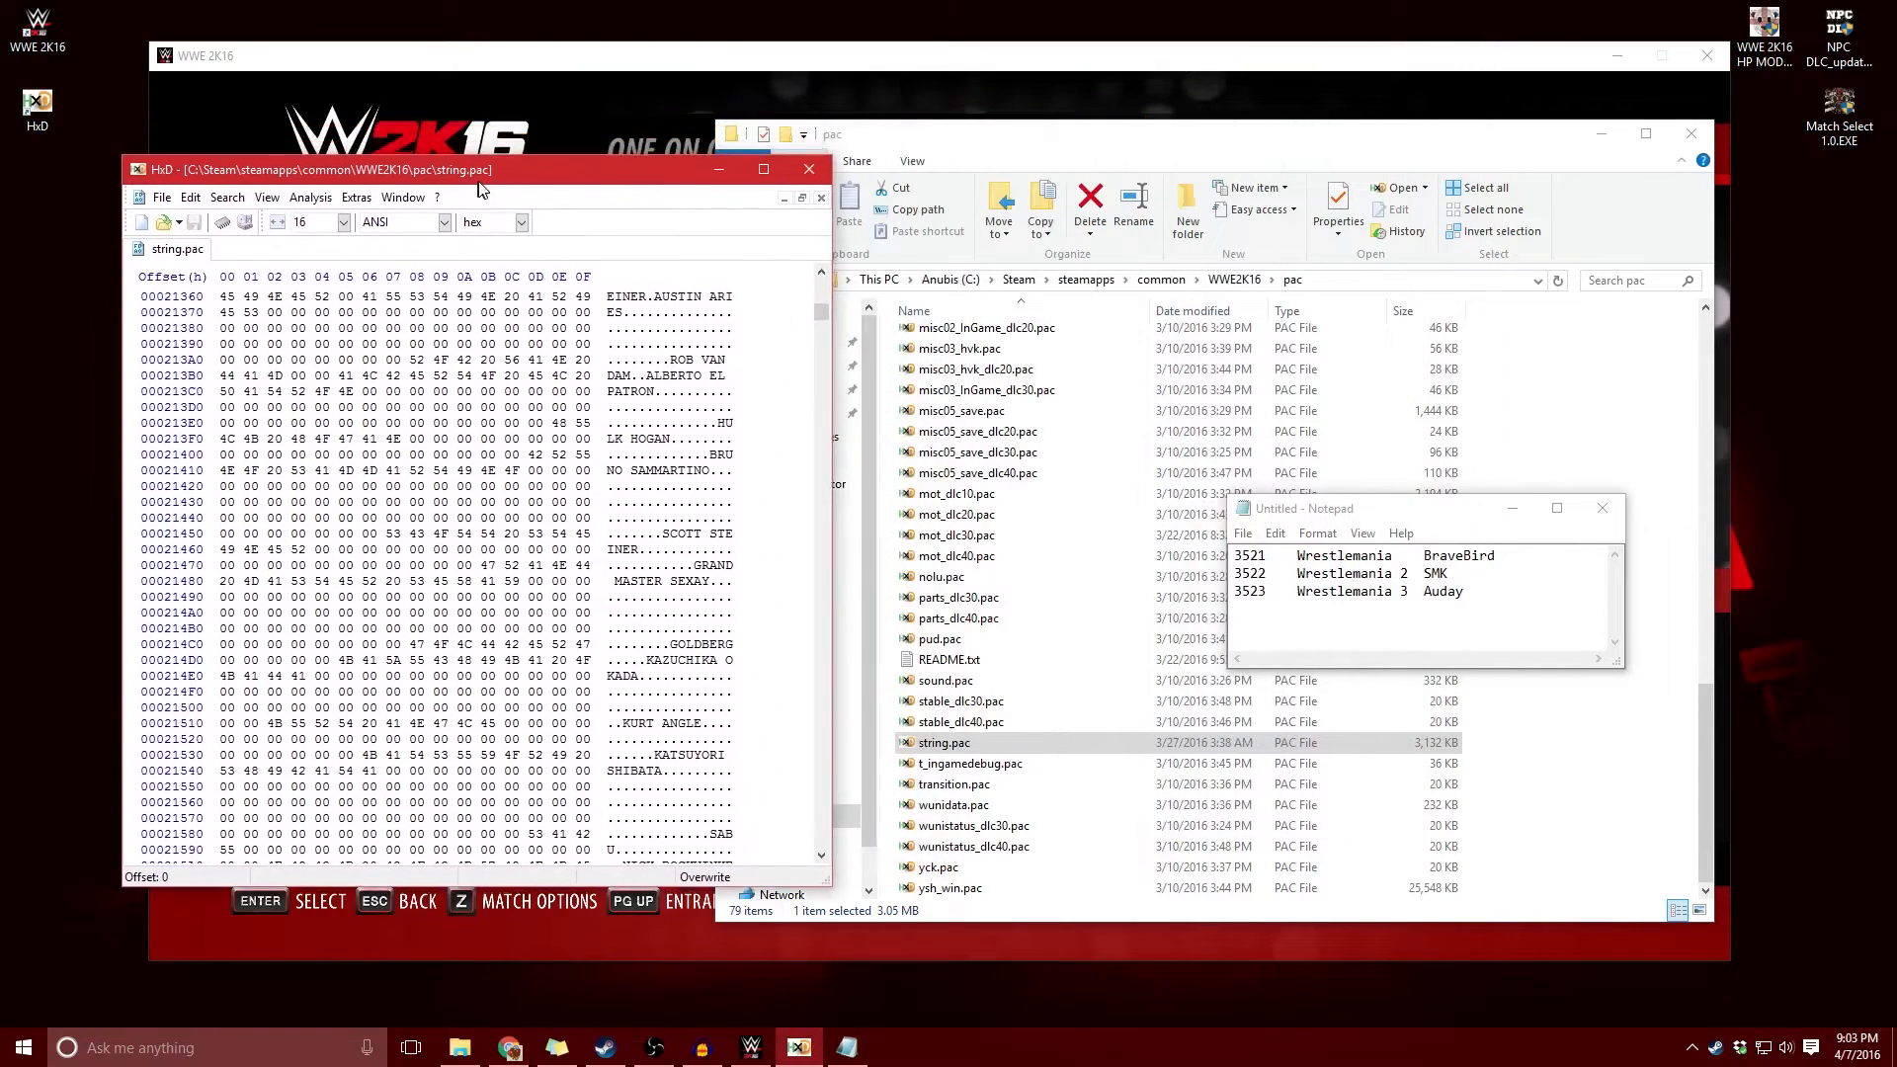
# - Copy "Wrestlemania" from the first line of the Notepad list into HxD's Find dialog as a text-string and close the dialog
pyautogui.click(490, 376)
pyautogui.click(228, 198)
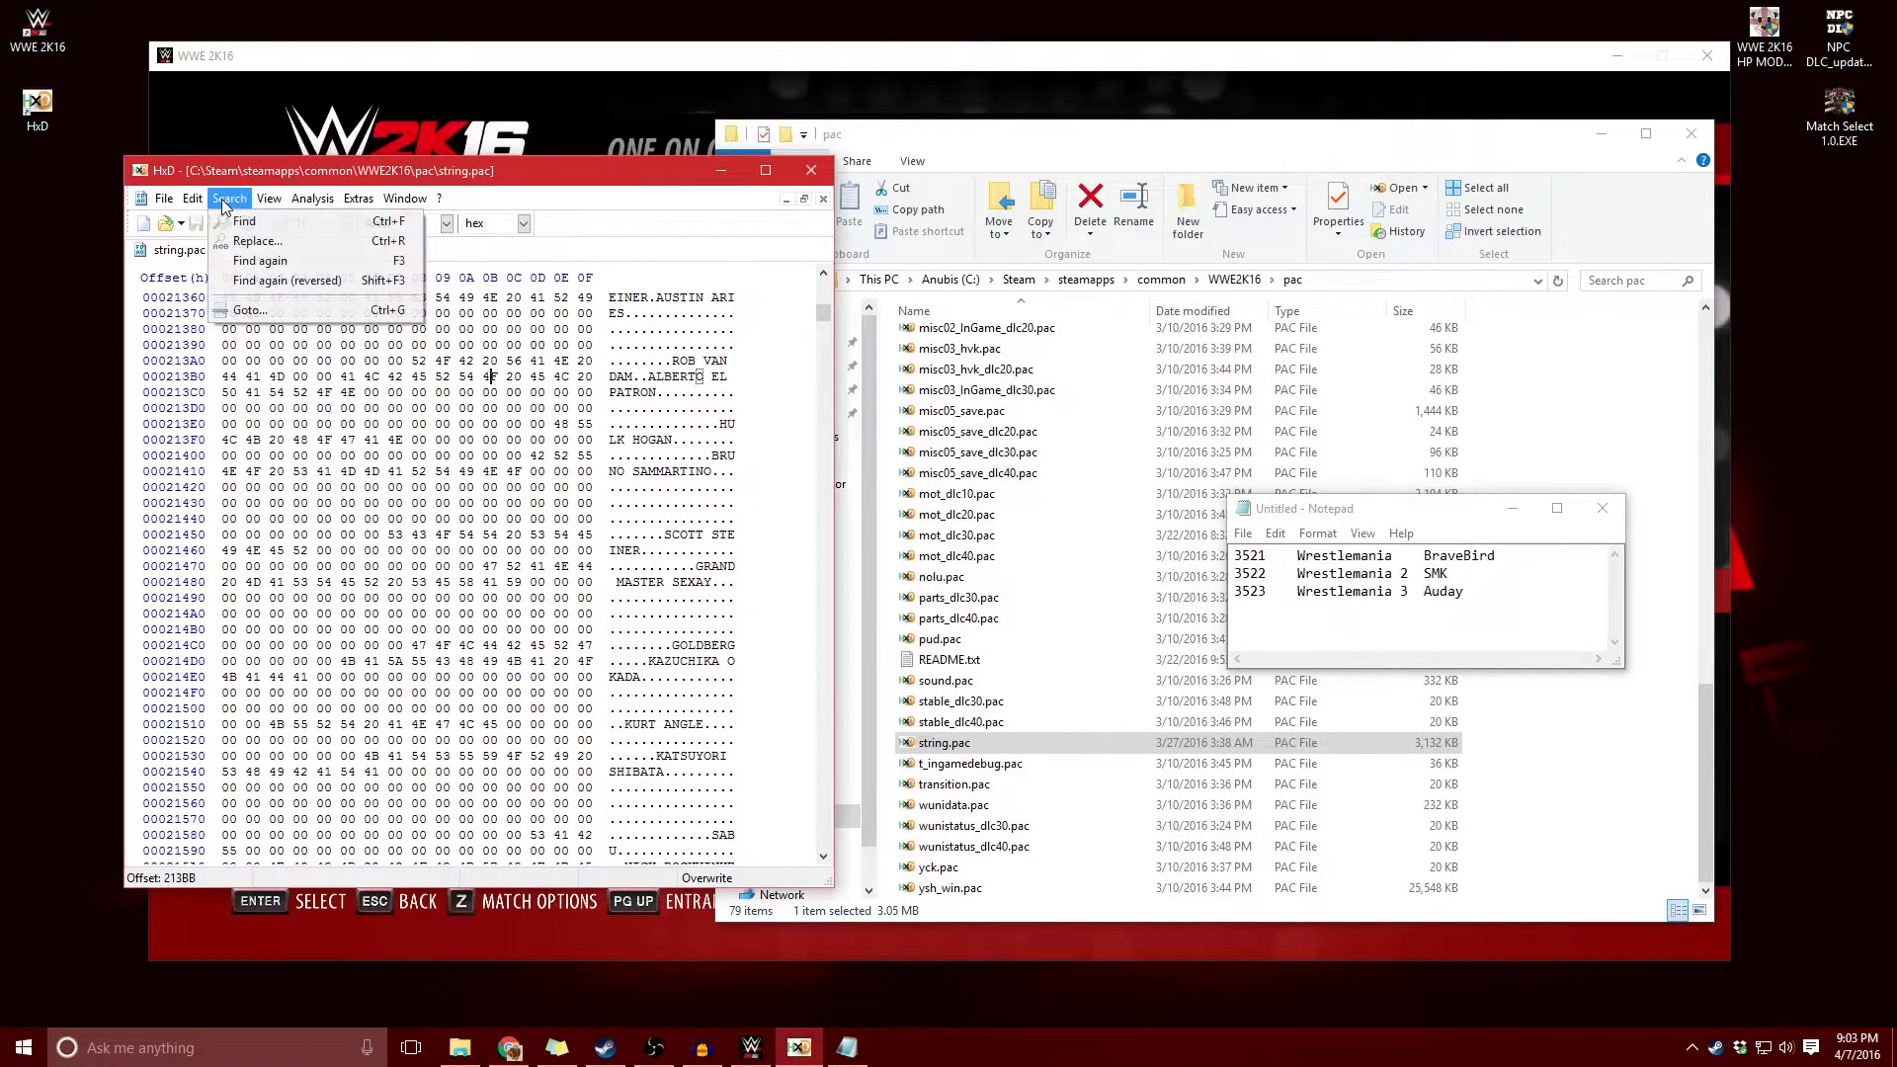
pyautogui.click(243, 224)
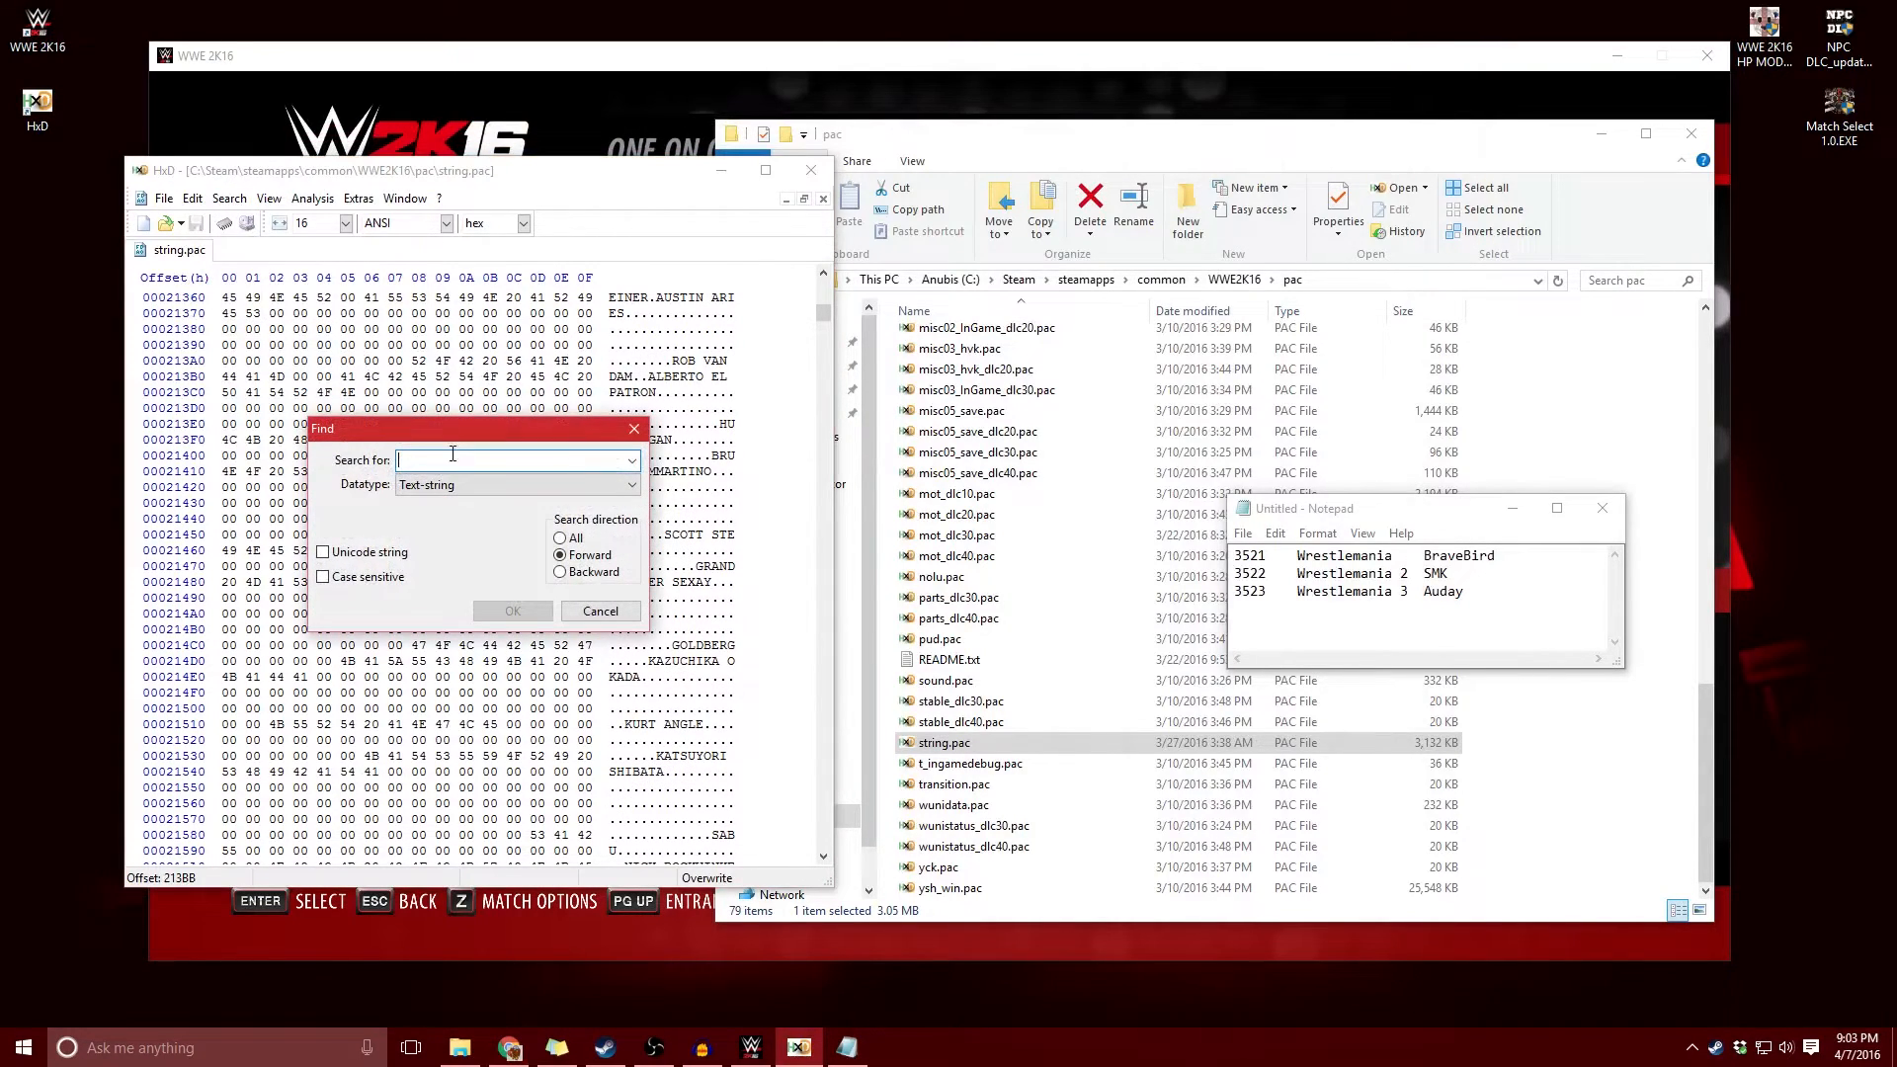
pyautogui.moveTo(1401, 554); pyautogui.dragTo(1296, 556)
pyautogui.hotkey('ctrl', 'c')
pyautogui.click(474, 464)
pyautogui.hotkey('ctrl', 'v')
pyautogui.click(600, 610)
# - Place the cursor on the first byte of string.pac and search forward for the text "Wrestlemania"
pyautogui.moveTo(822, 313); pyautogui.dragTo(792, 264)
pyautogui.click(441, 313)
pyautogui.click(230, 296)
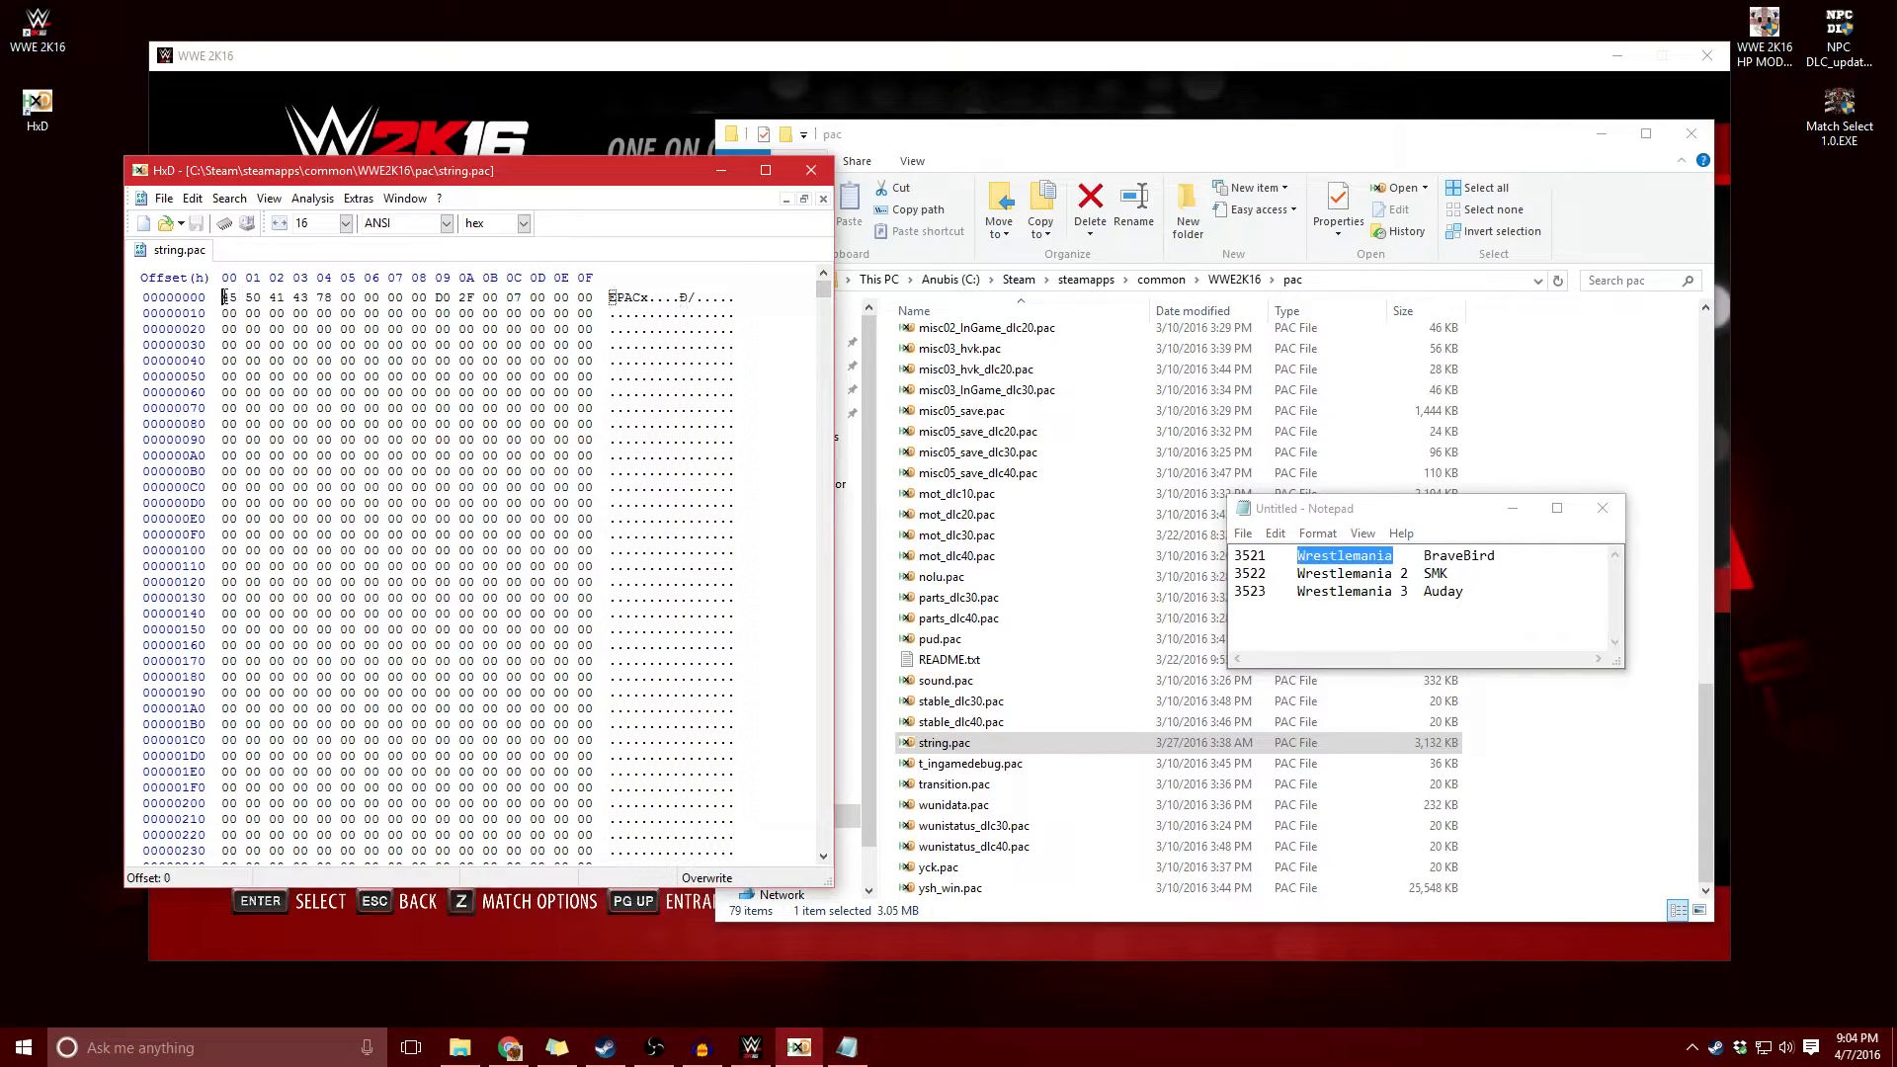
pyautogui.hotkey('ctrl', 'f')
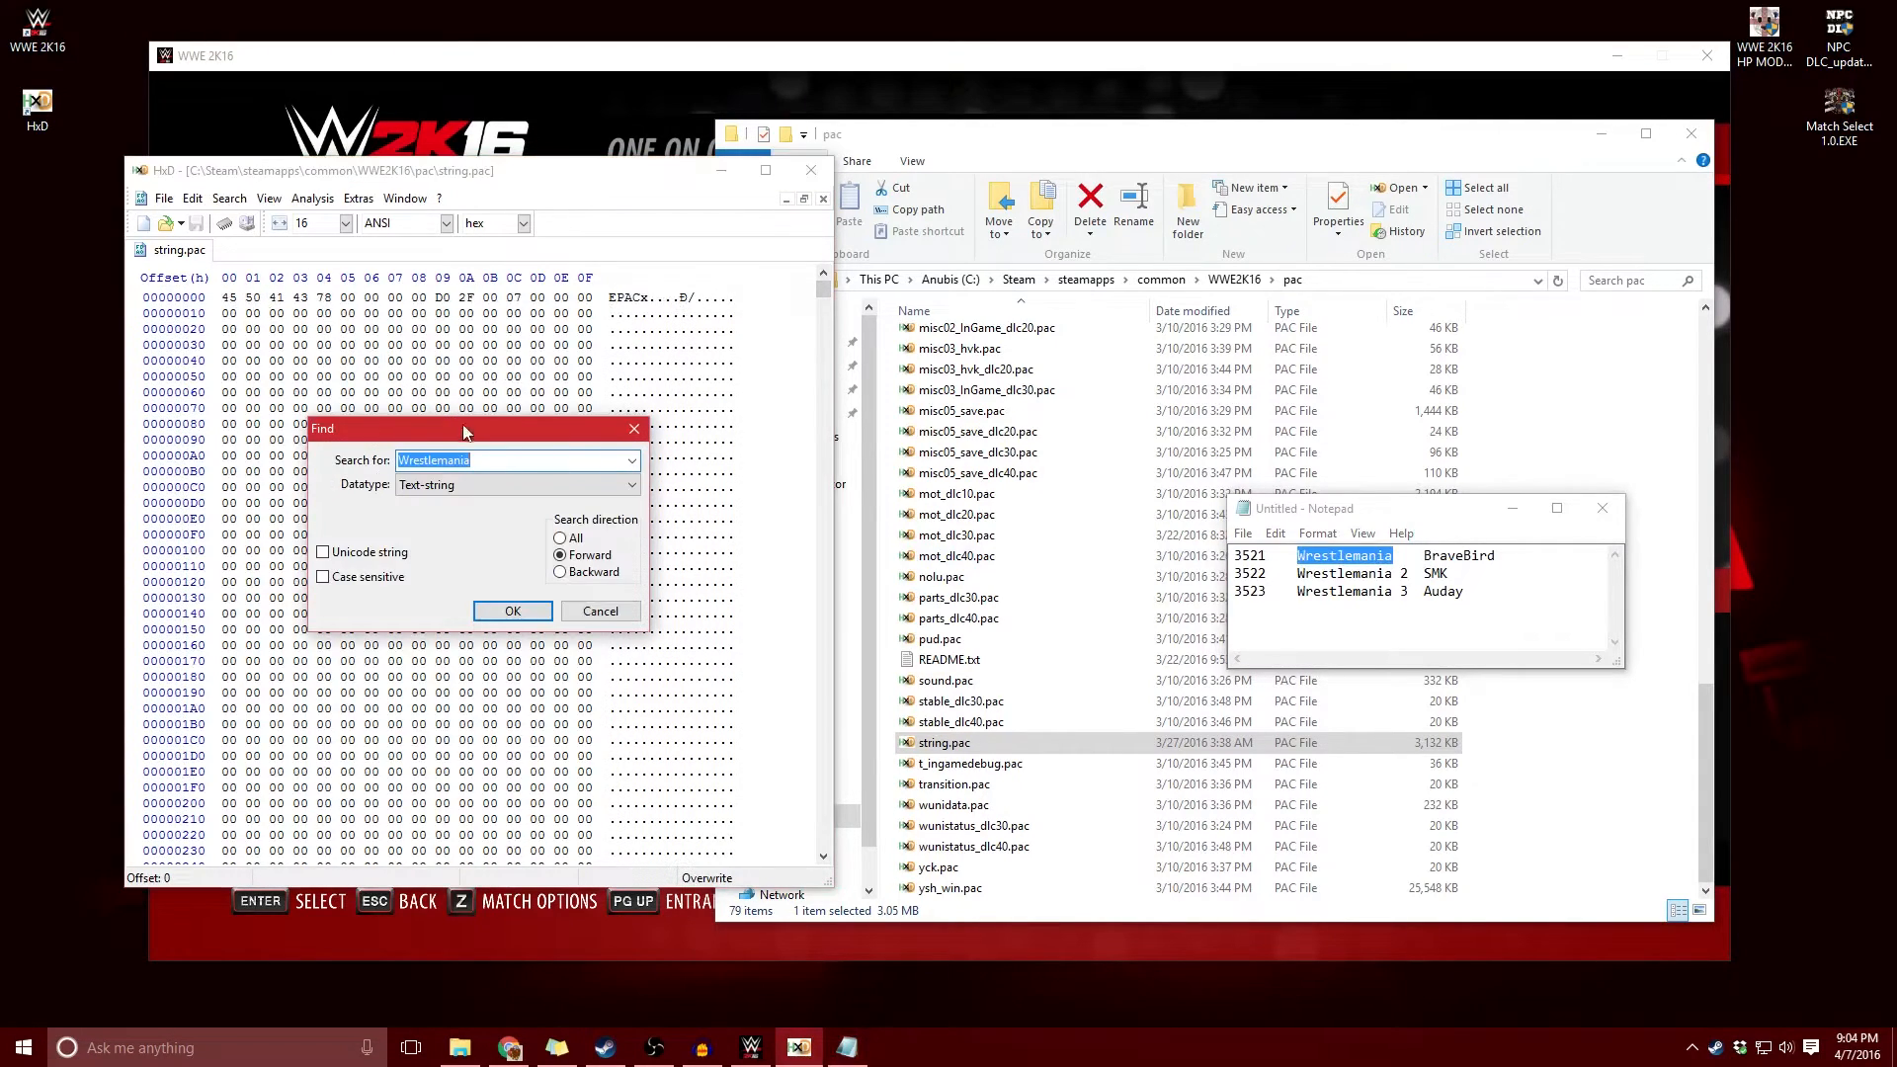
pyautogui.click(512, 611)
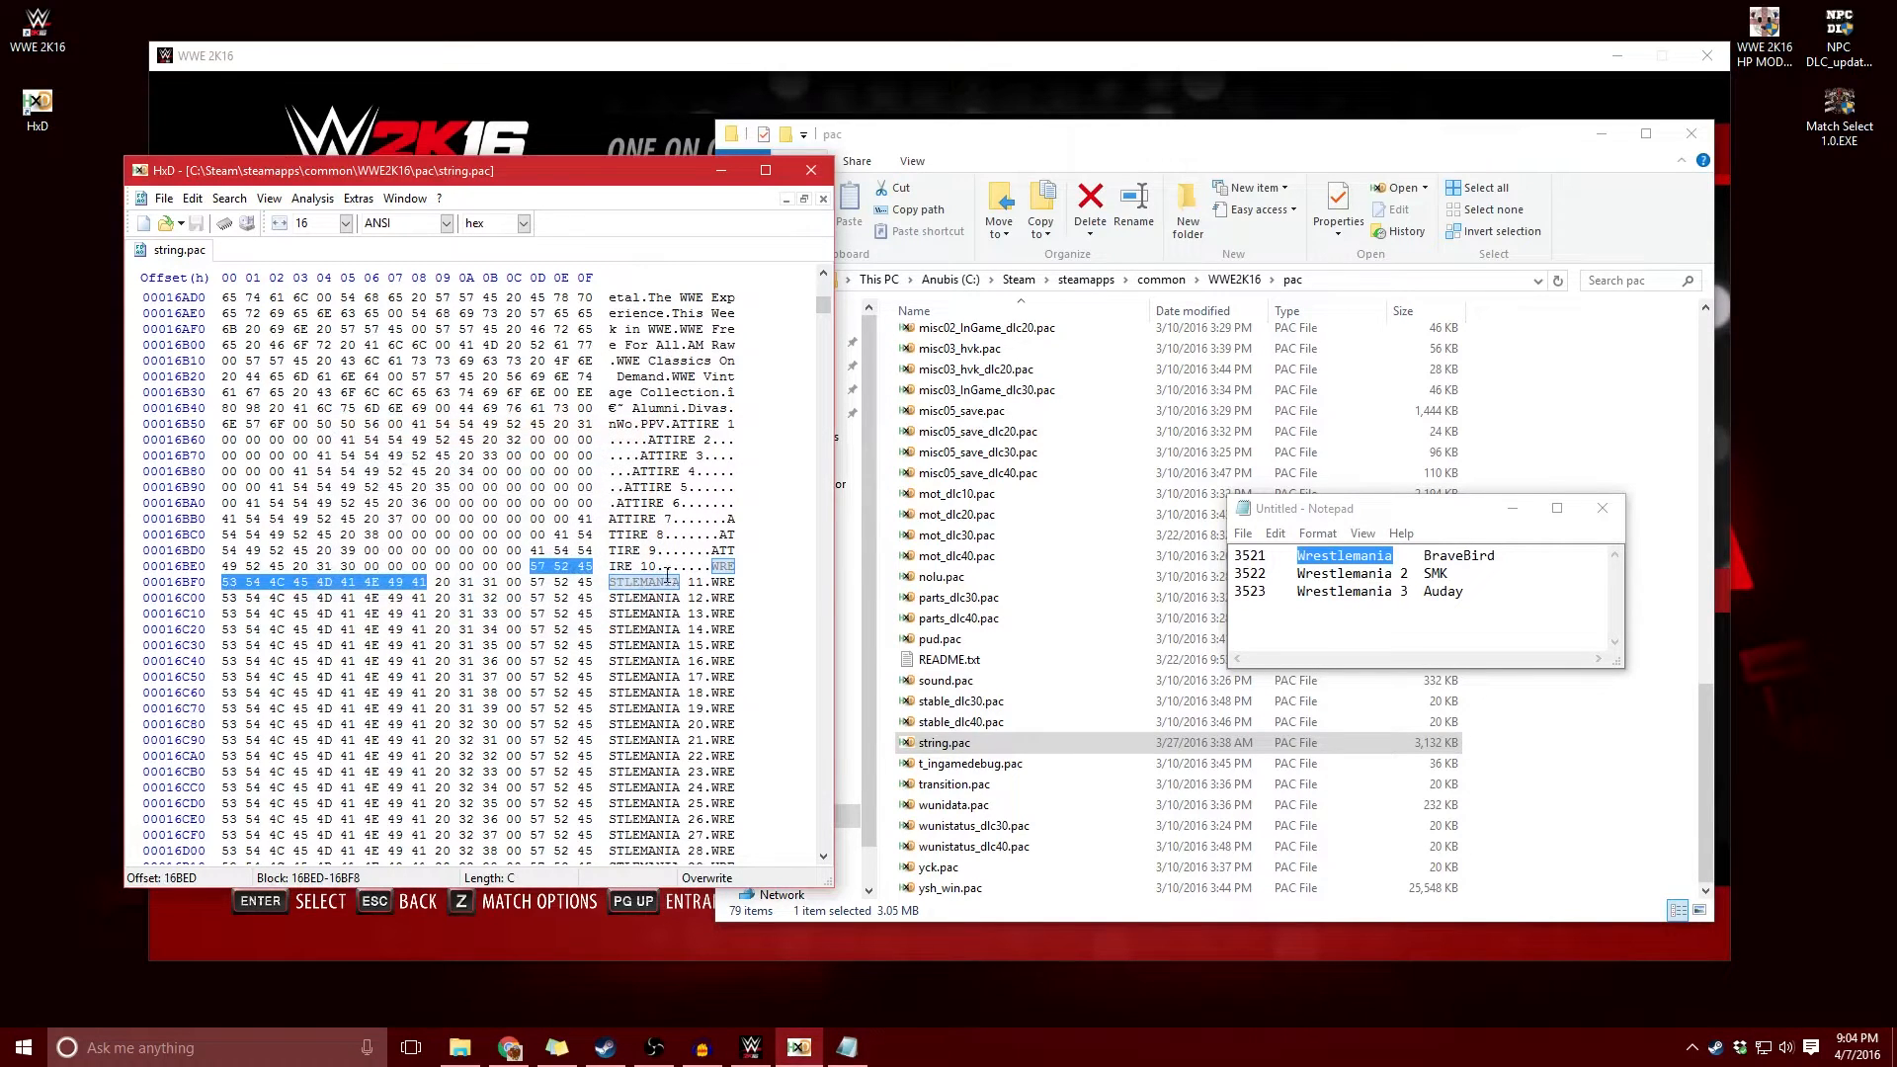
# - Examine the block of numbered WRESTLEMANIA strings around the match for an entry without a number
pyautogui.scroll(-1, 692, 590)
pyautogui.scroll(-1, 692, 590)
pyautogui.scroll(-2, 693, 509)
pyautogui.scroll(2, 694, 509)
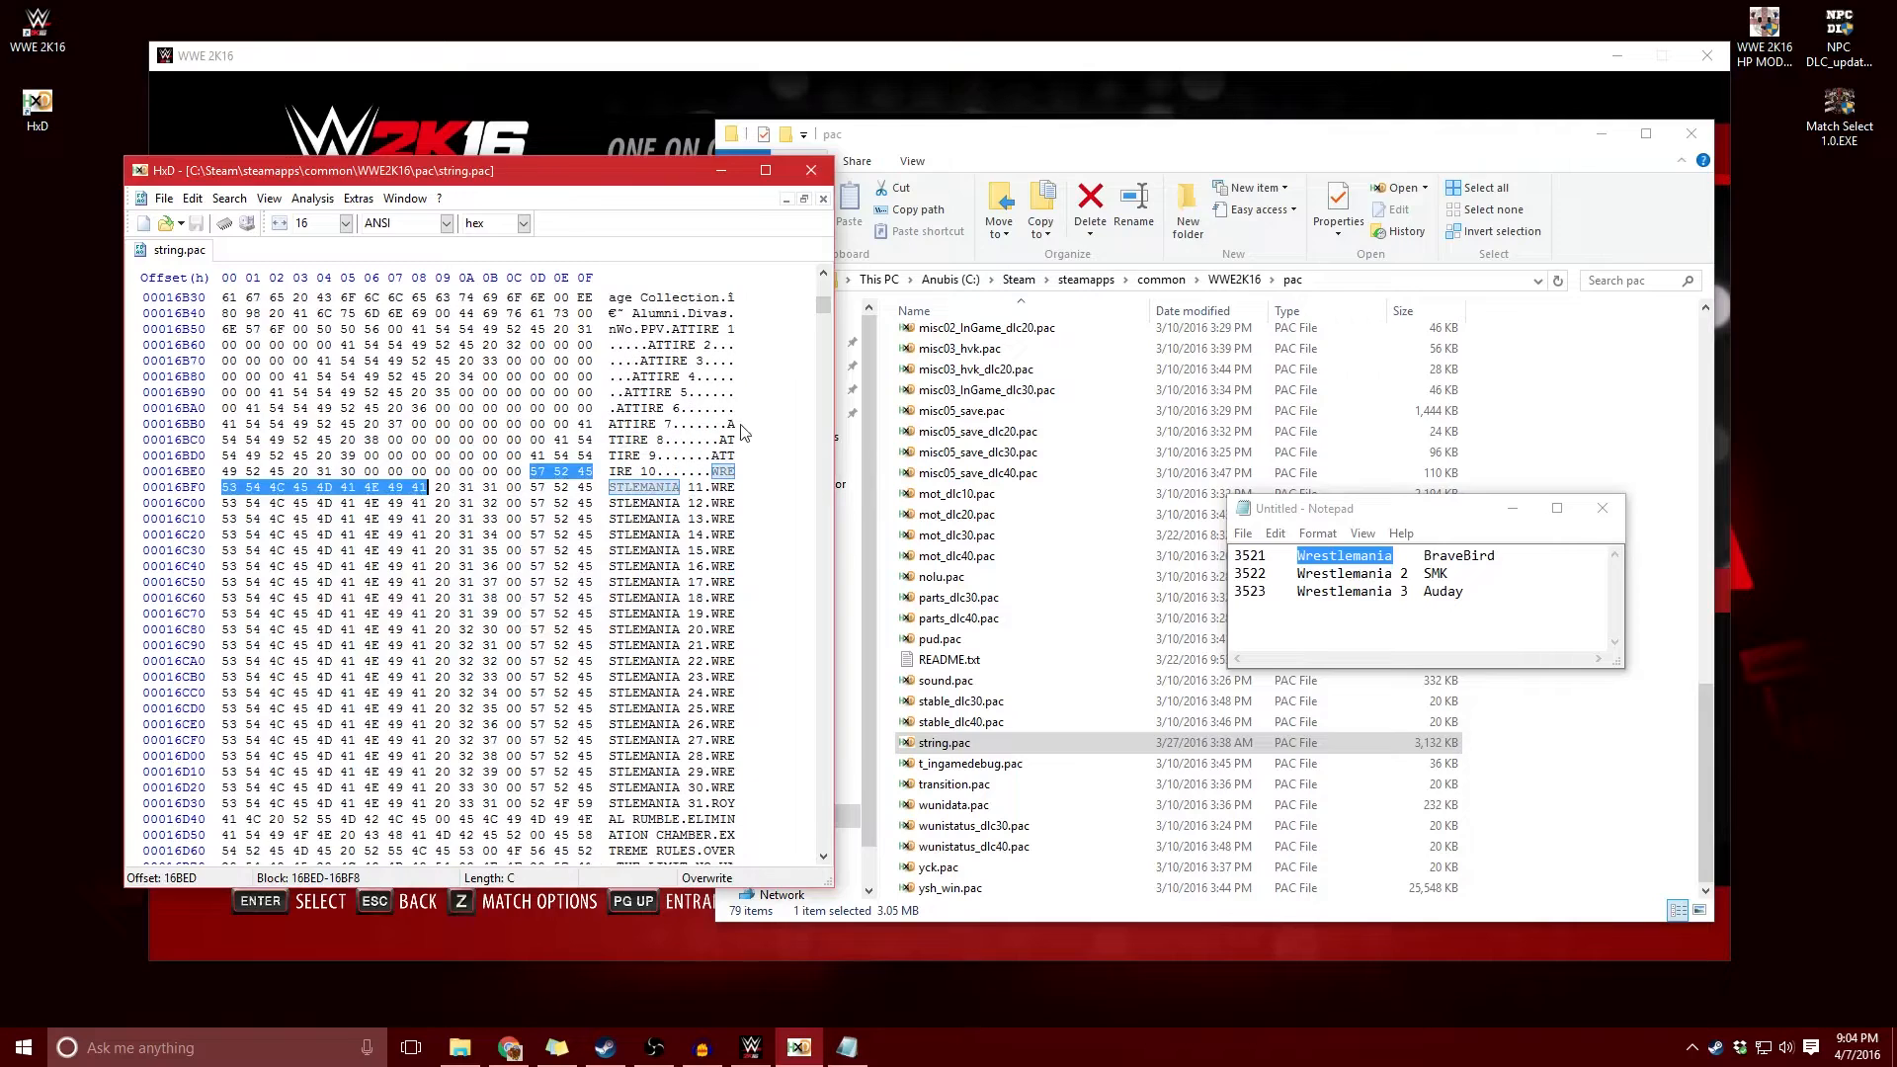
pyautogui.scroll(1, 650, 467)
pyautogui.moveTo(673, 376); pyautogui.dragTo(685, 503)
pyautogui.click(675, 534)
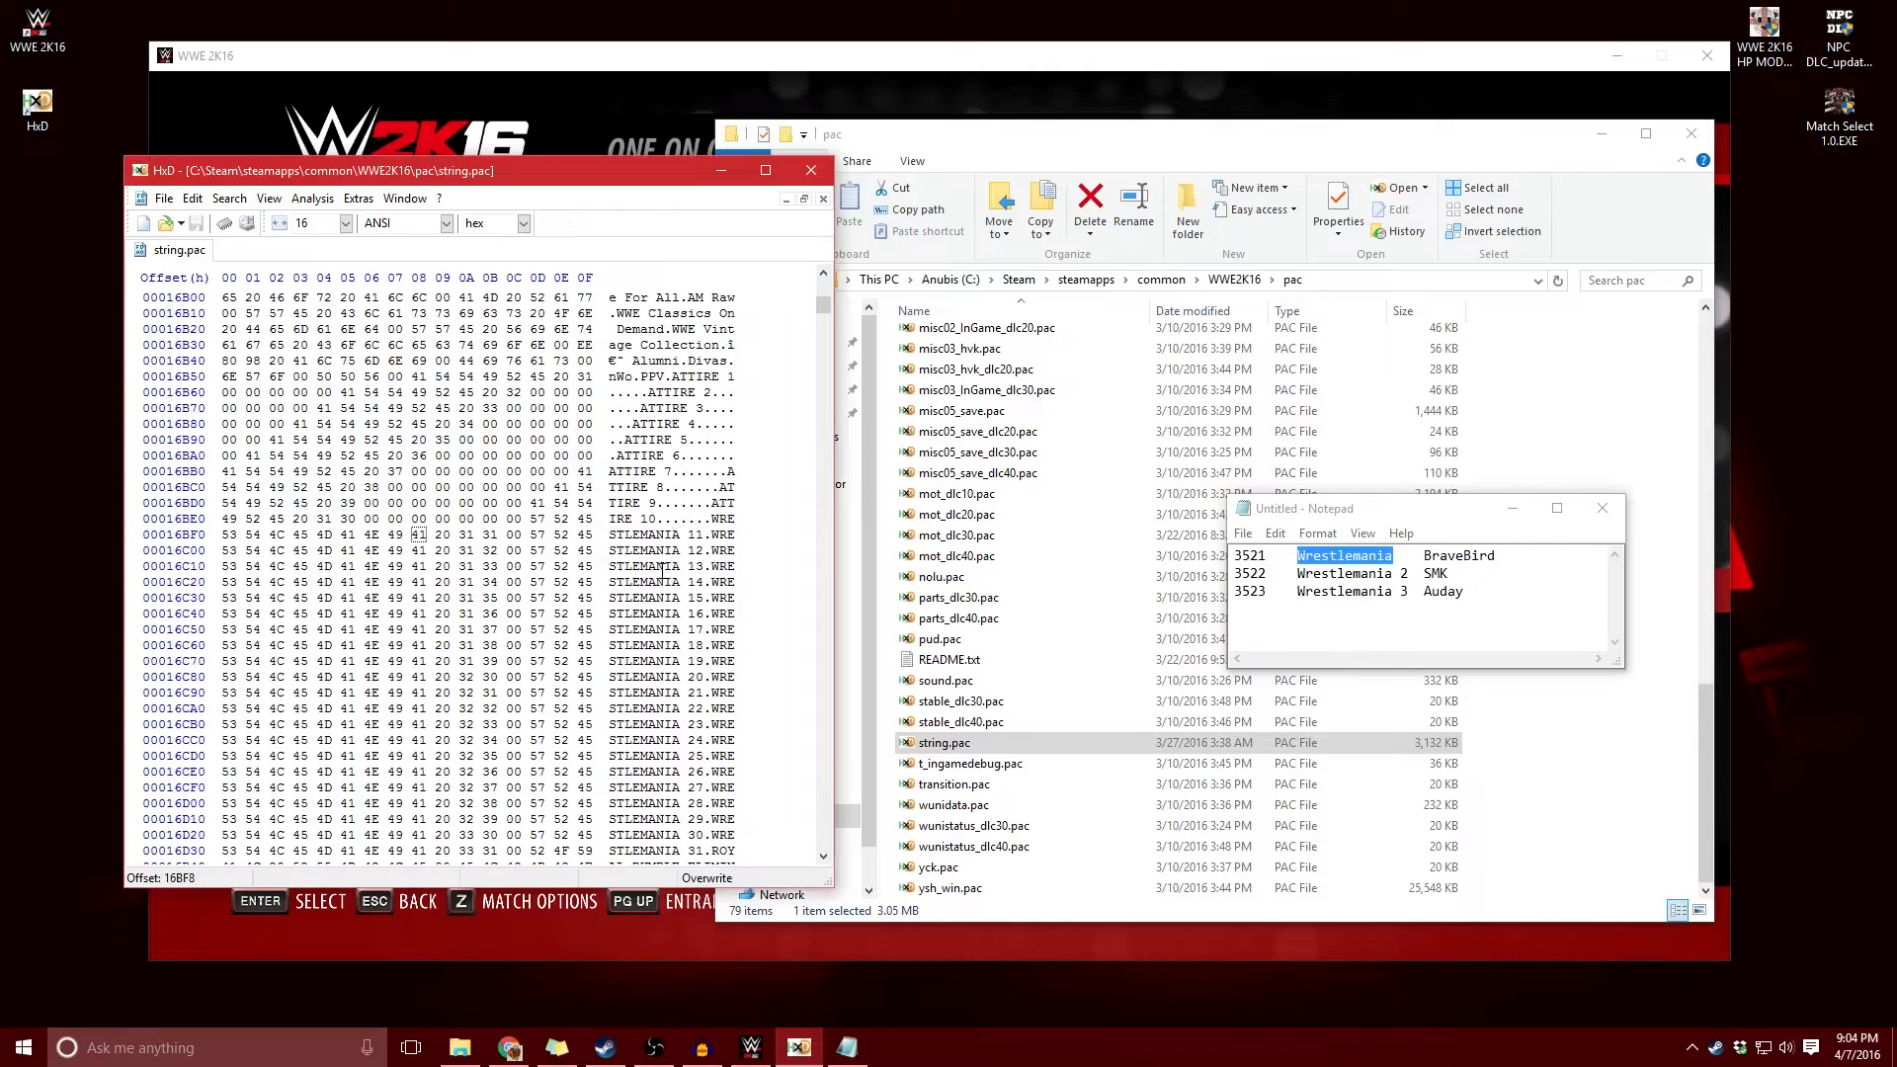
pyautogui.scroll(-2, 671, 514)
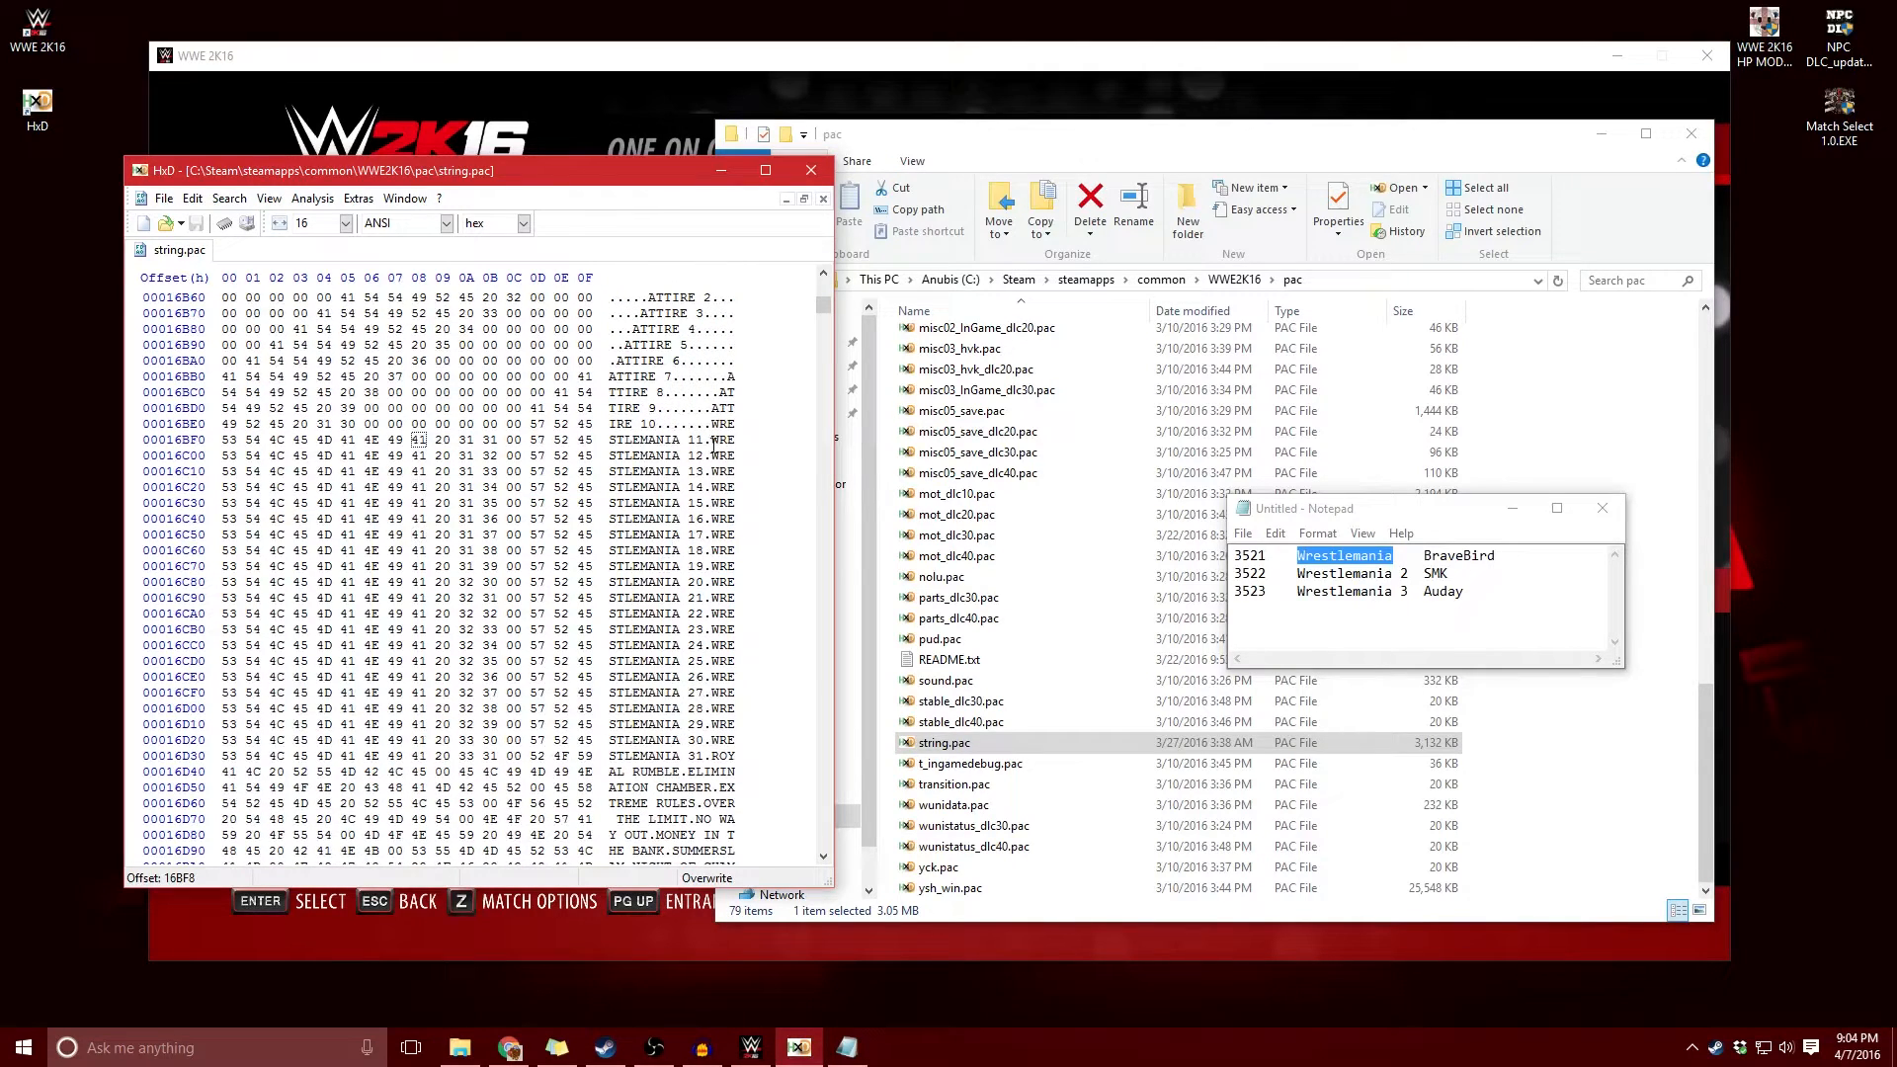
pyautogui.scroll(-3, 668, 588)
# - Search forward for "Wrestlemania" again from the ROYAL RUMBLE string, past the first numbered WRESTLEMANIA block
pyautogui.click(671, 629)
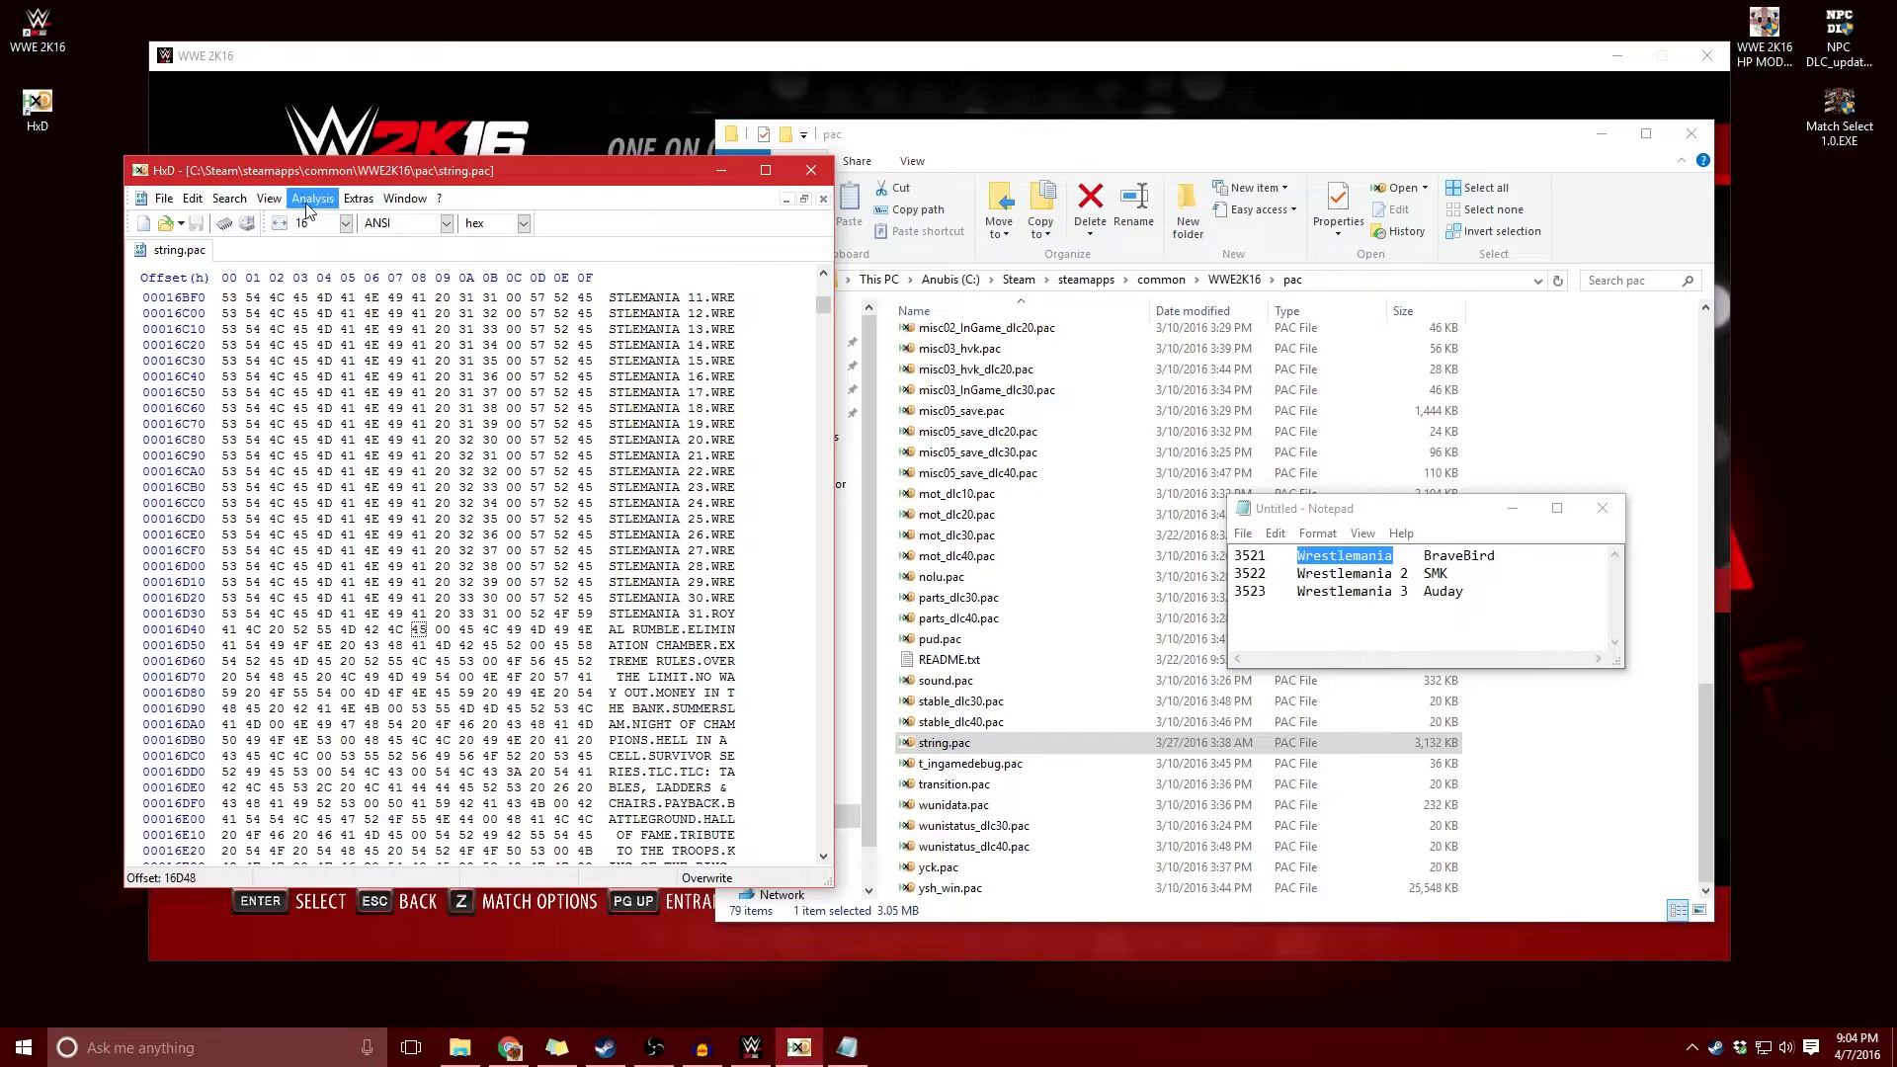
pyautogui.click(192, 199)
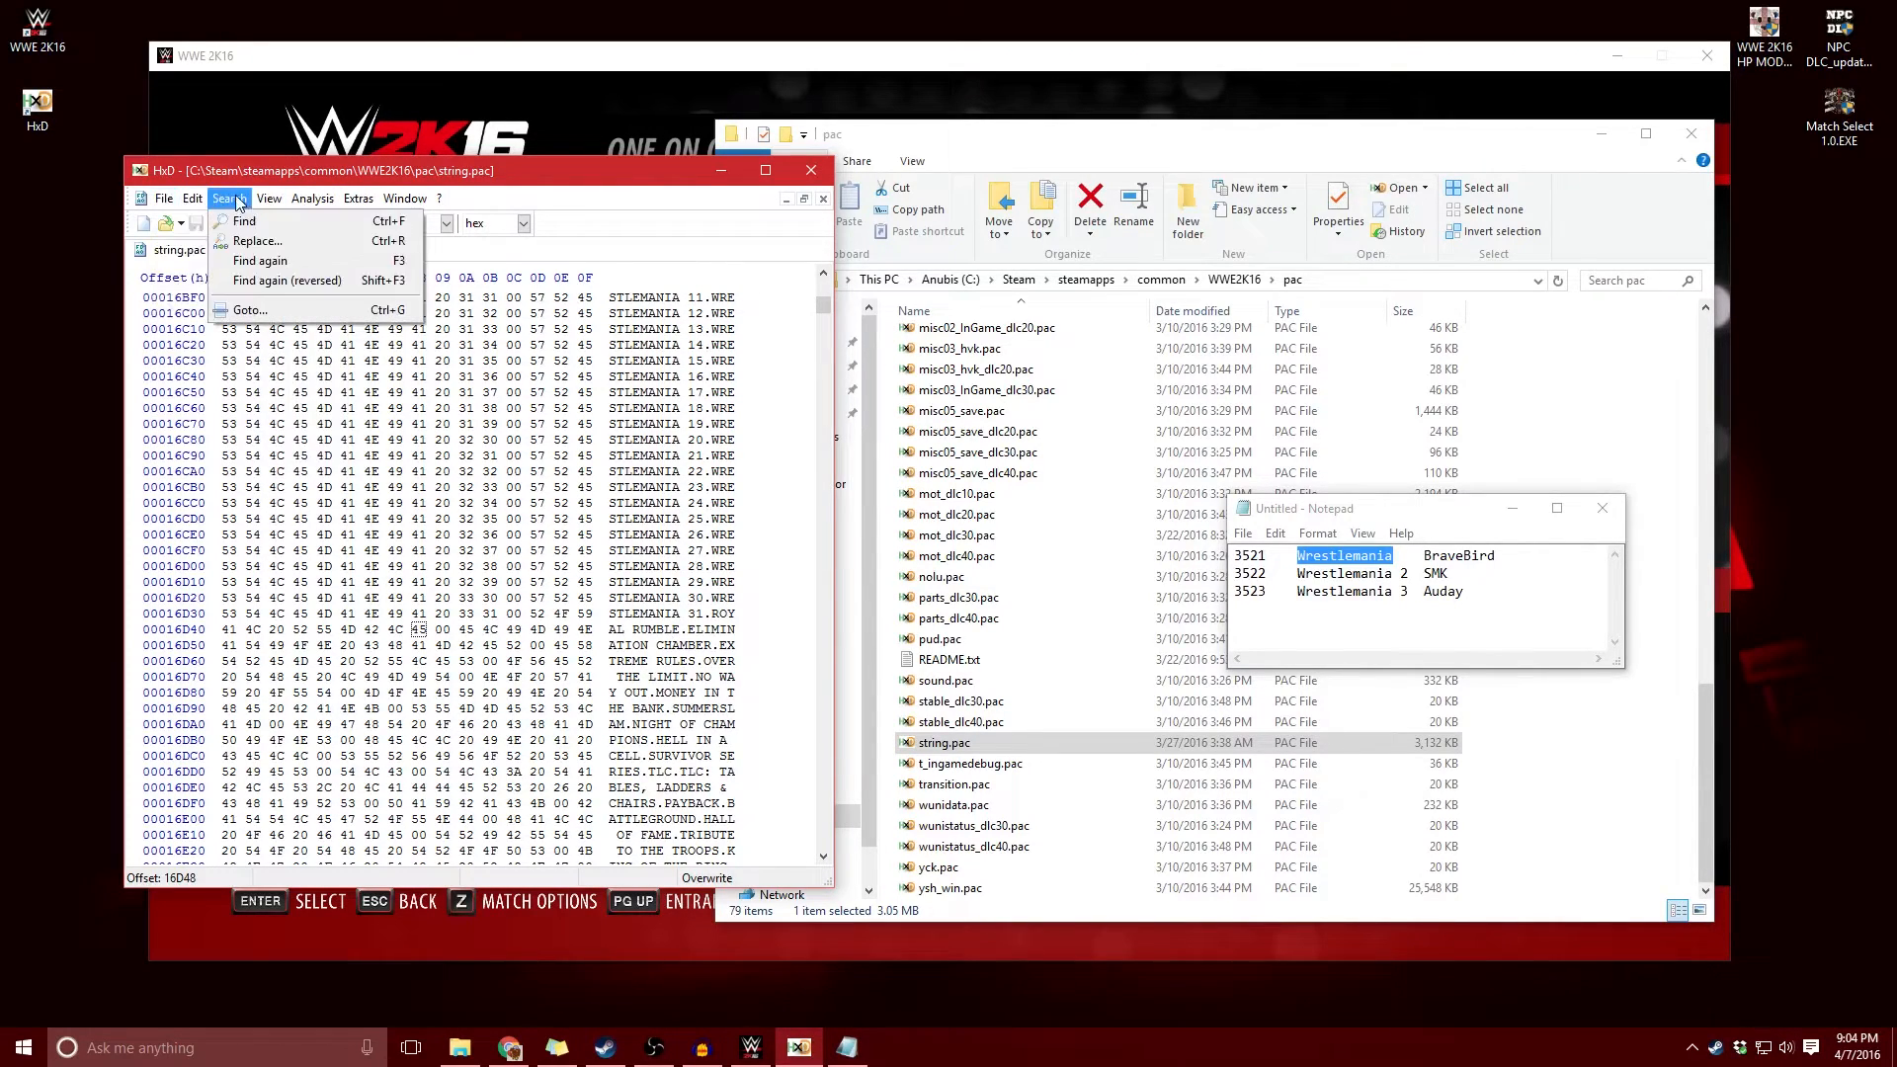
pyautogui.click(243, 222)
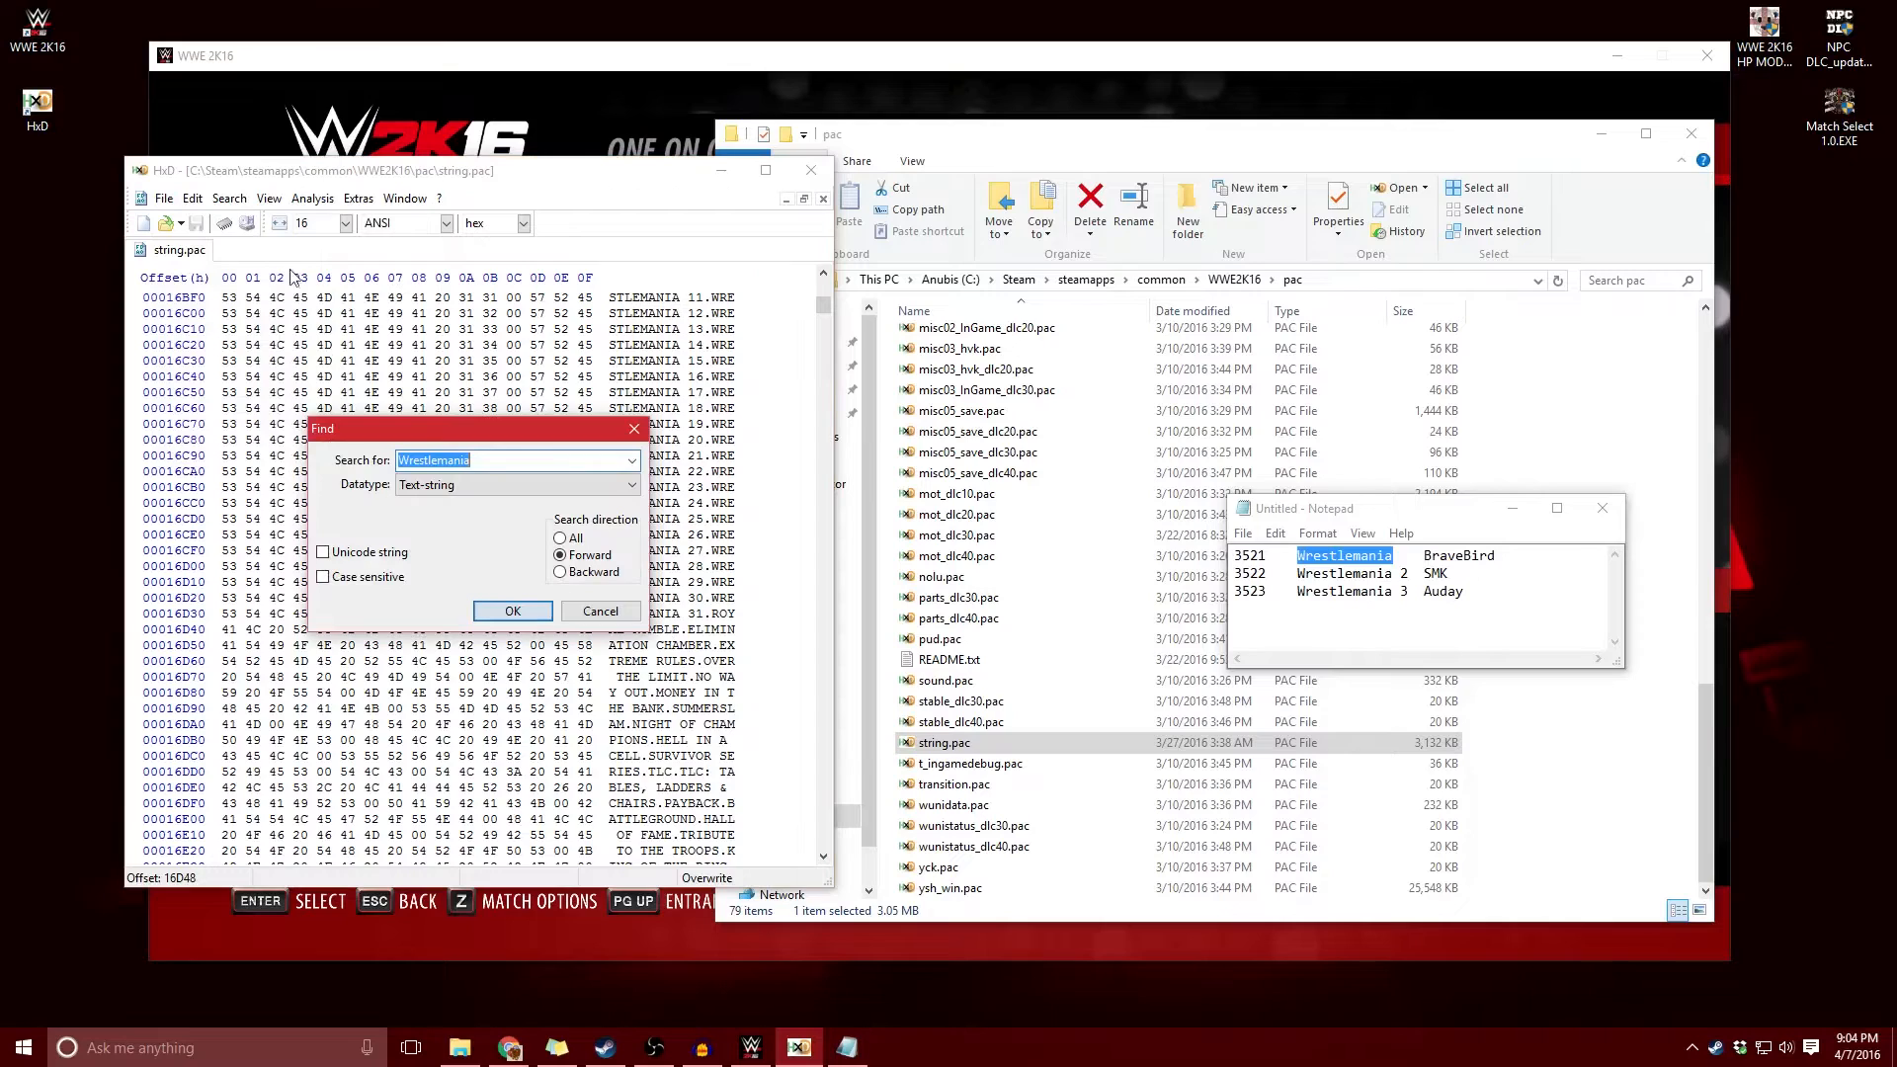
pyautogui.click(509, 609)
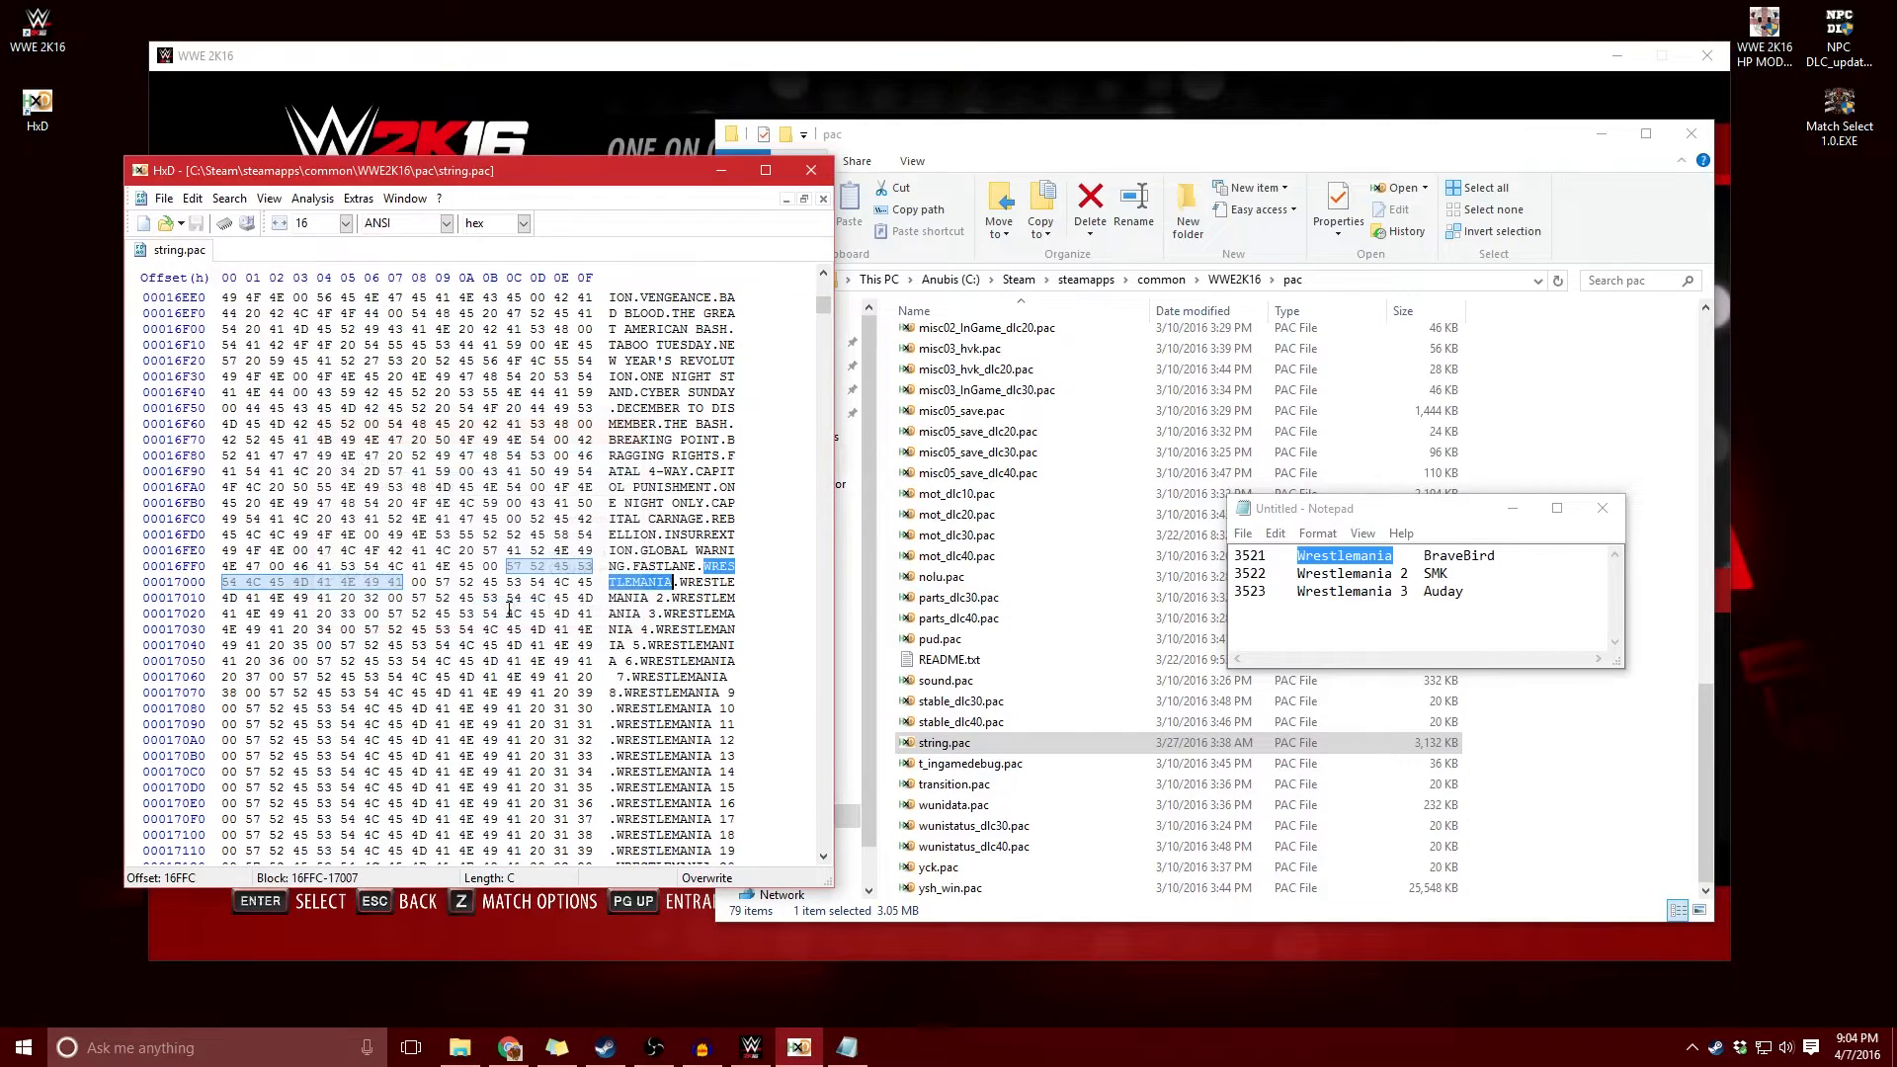
# - Overwrite the start of the unnumbered WRESTLEMANIA string after FASTLANE with "BraveBird"
pyautogui.click(708, 566)
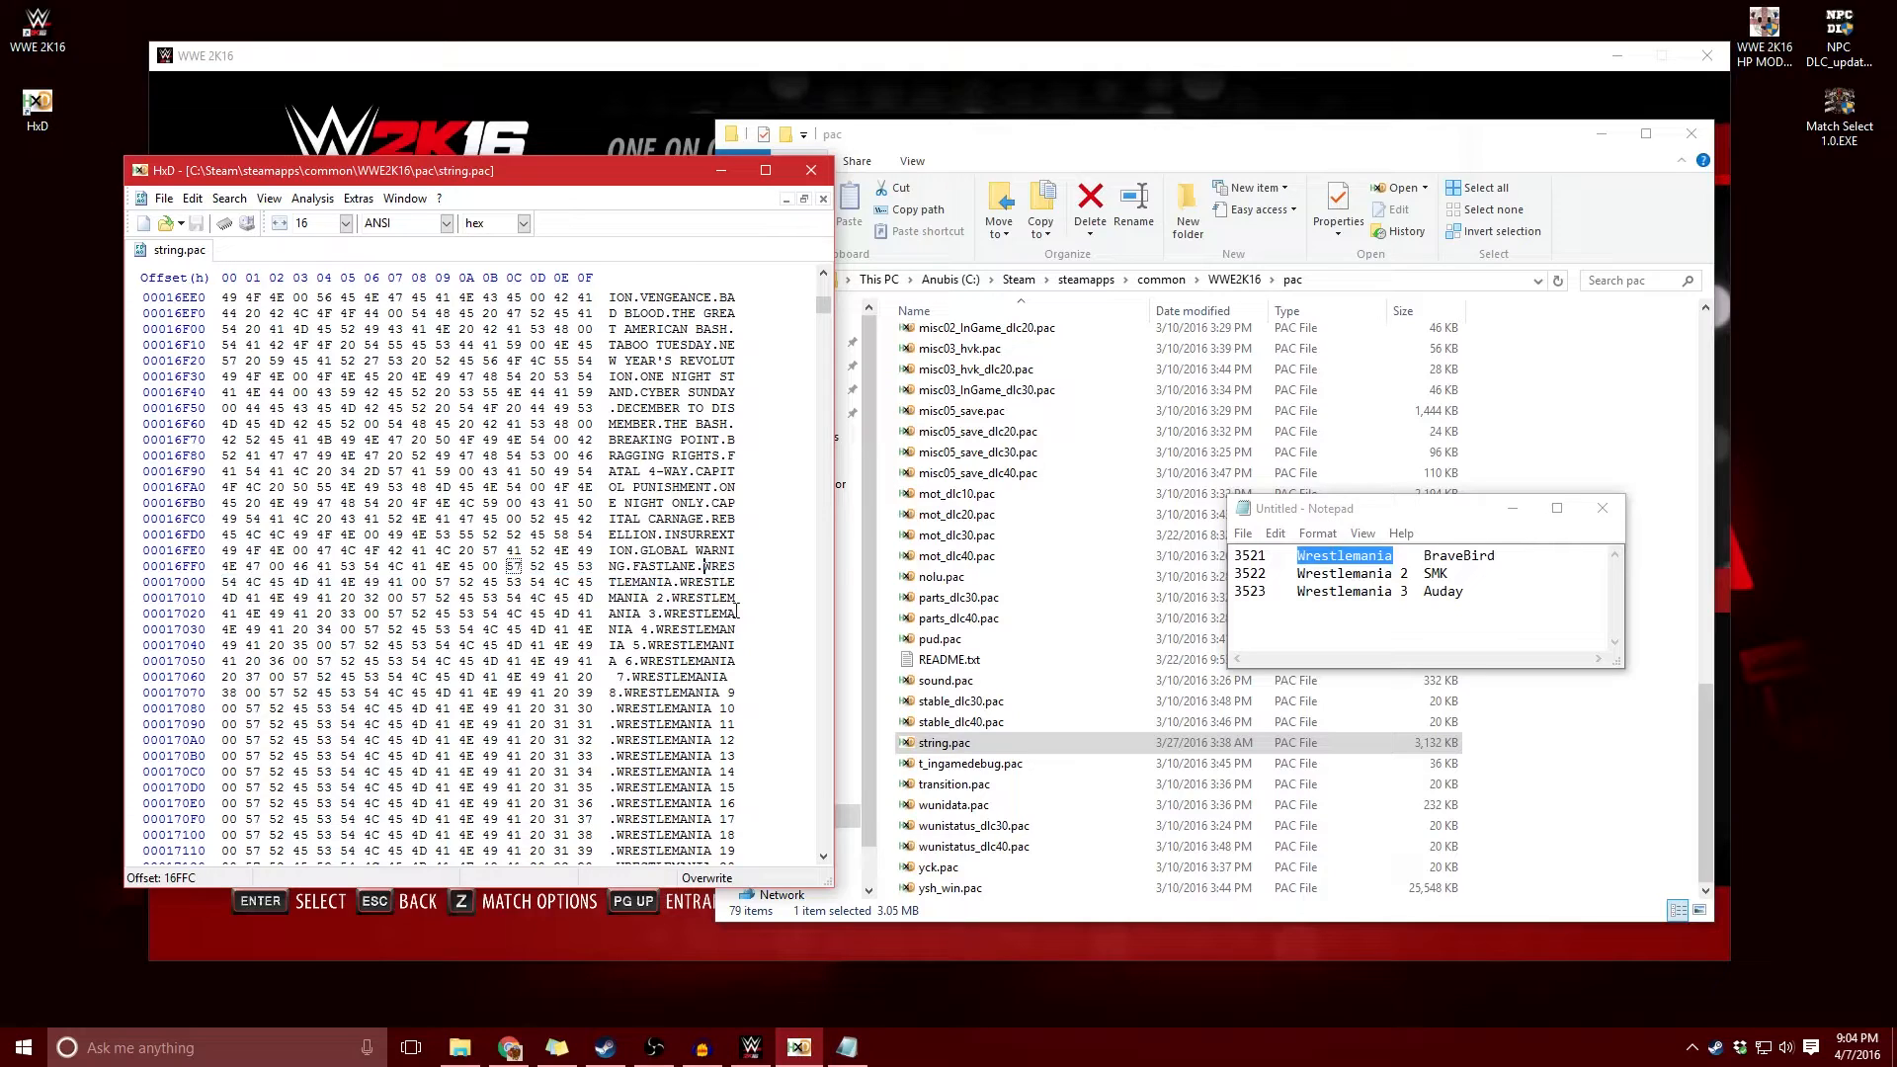
pyautogui.write('Brave')
pyautogui.write('Bird')
pyautogui.click(702, 566)
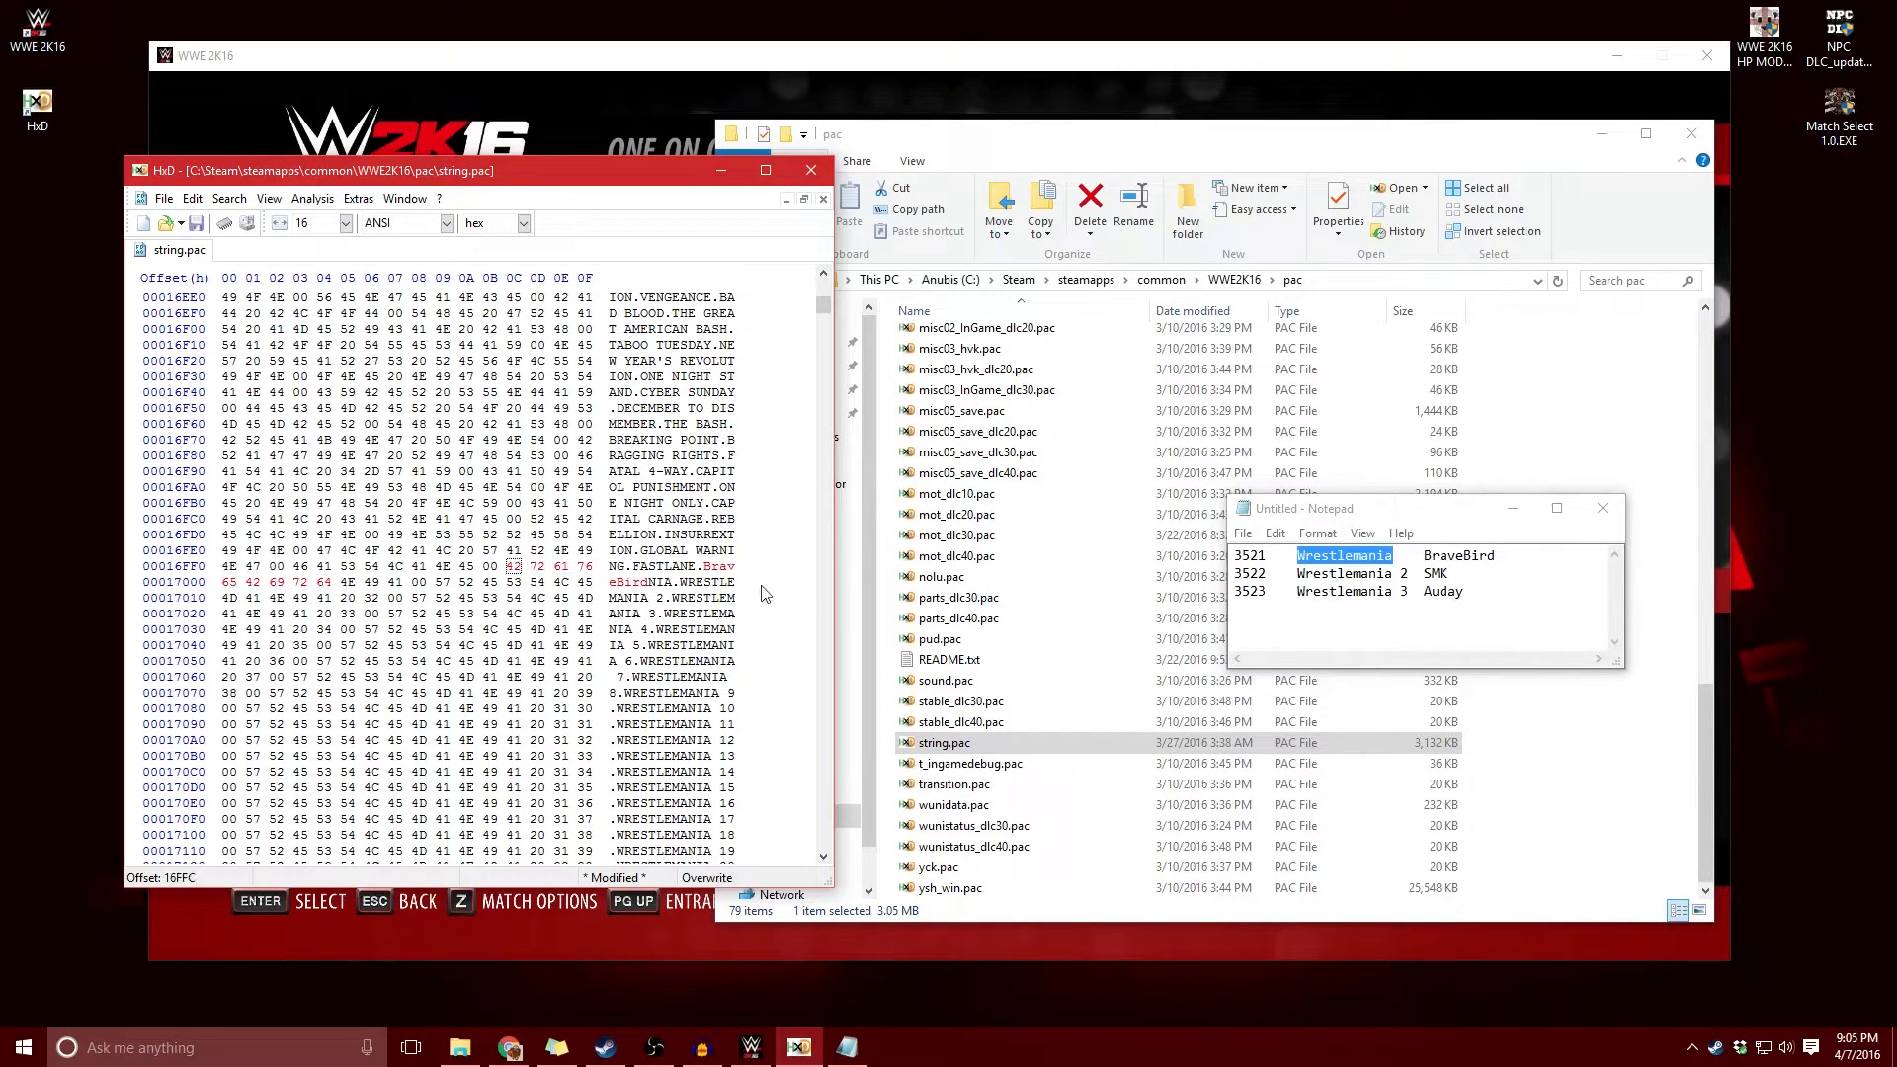
# - Change the second capital B to lowercase so the name reads "Bravebird", and replace the leftover NIA characters with 00 bytes
pyautogui.click(617, 583)
pyautogui.write('b')
pyautogui.click(651, 583)
pyautogui.write('000000')
pyautogui.click(652, 583)
# - Switch to the WWE 2K16 game and look through the first competitor's roster as far as Yoshi Tatsu
pyautogui.hotkey('alt', 'Tab')
pyautogui.press('Up')
pyautogui.press('Down')
pyautogui.press('Down')
pyautogui.press('Down')
pyautogui.press('Down')
pyautogui.press('Down')
pyautogui.press('Down')
pyautogui.press('Down')
pyautogui.press('Down')
pyautogui.press('Down')
pyautogui.press('Down')
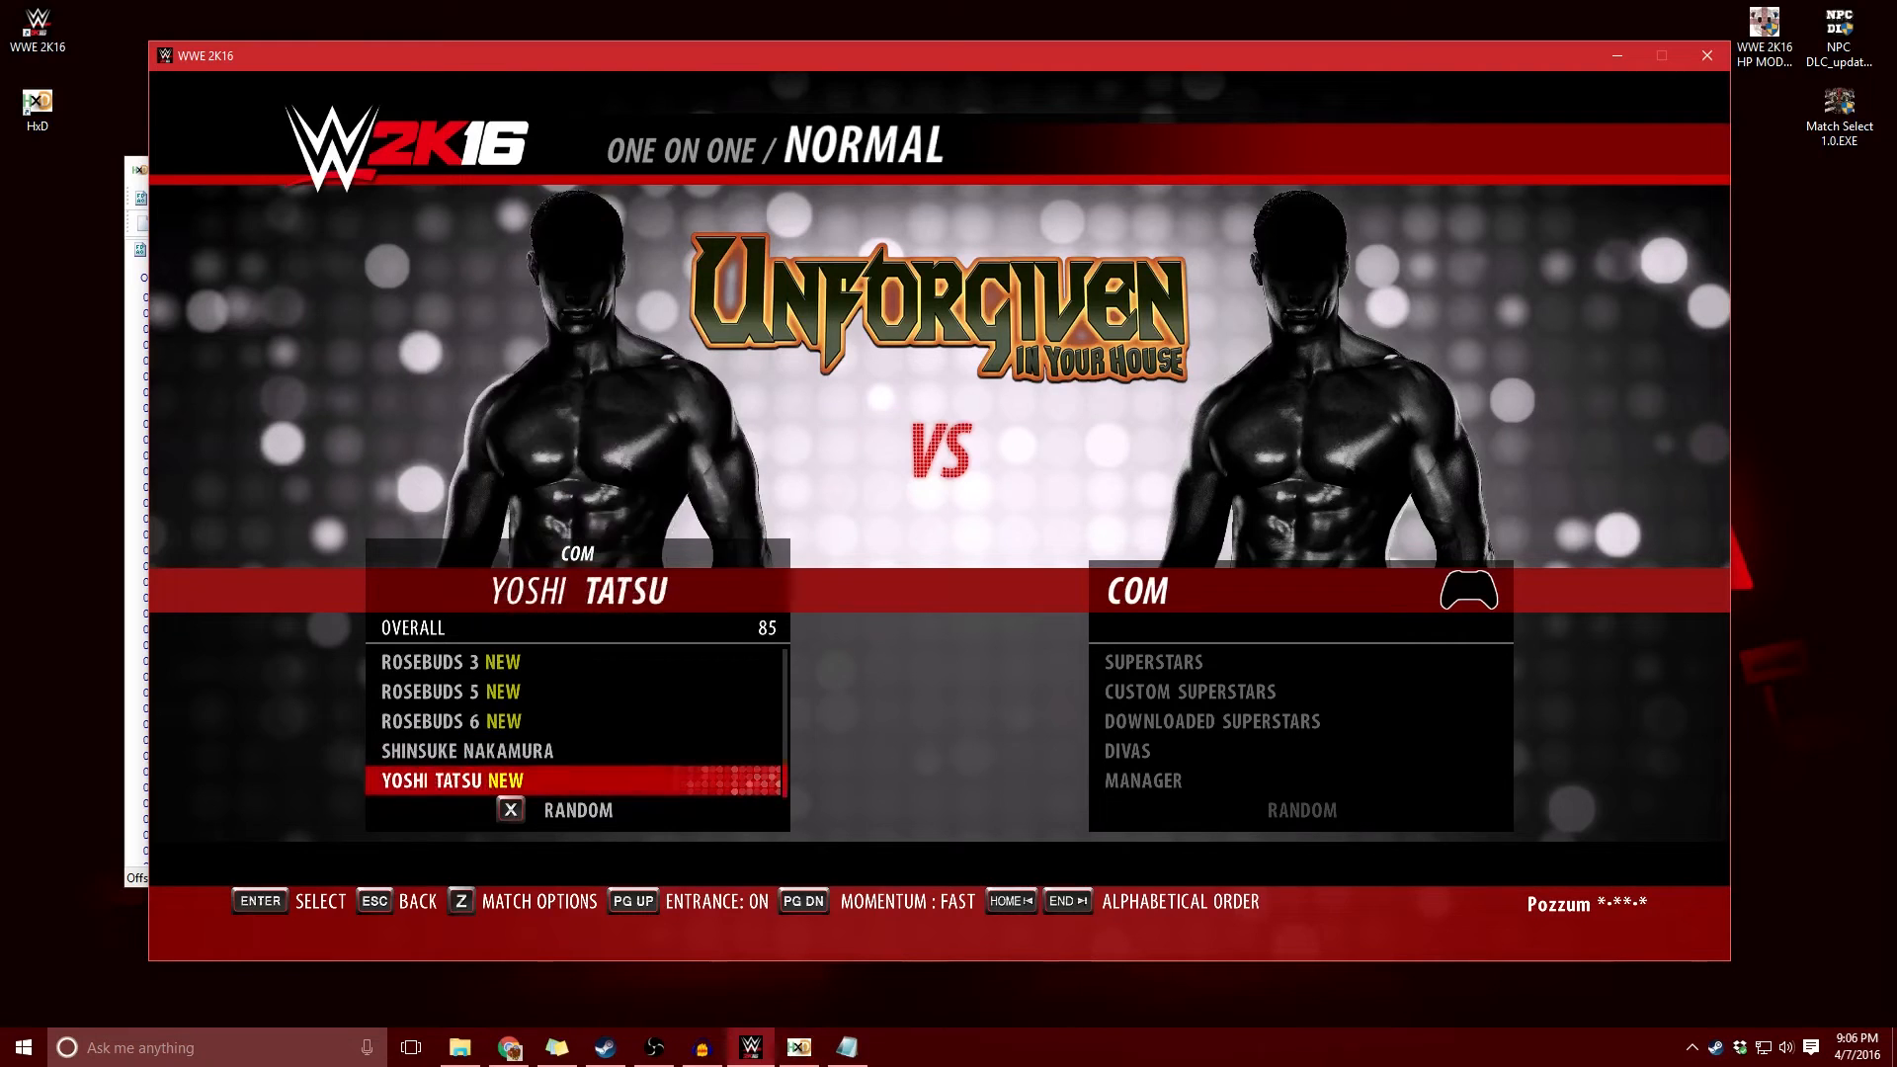
# - Open Shinsuke Nakamura's entry, look through its options, back out to the roster and return to HxD
pyautogui.press('Up')
pyautogui.press('Return')
pyautogui.press('Down')
pyautogui.press('Down')
pyautogui.press('Up')
pyautogui.press('Up')
pyautogui.press('Down')
pyautogui.press('Down')
pyautogui.press('Down')
pyautogui.press('Up')
pyautogui.press('Up')
pyautogui.press('Up')
pyautogui.press('Escape')
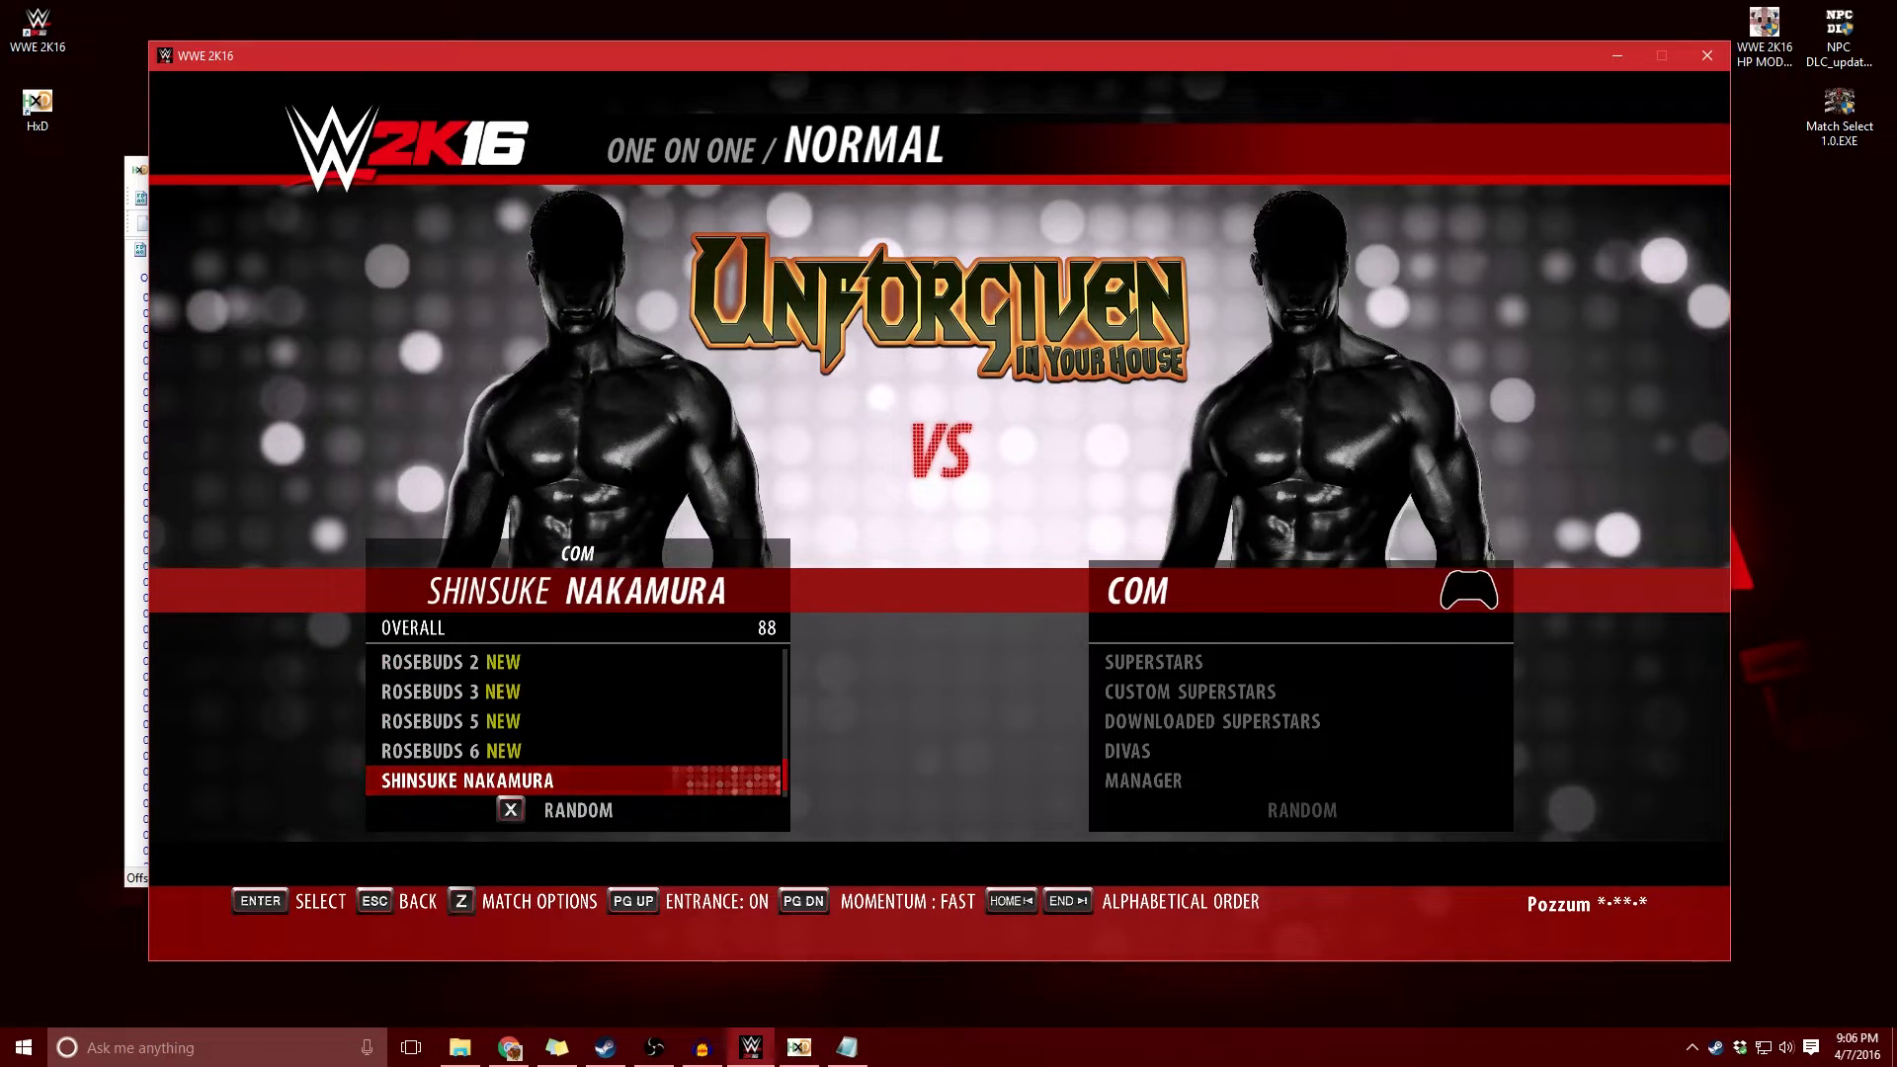
pyautogui.hotkey('alt', 'Tab')
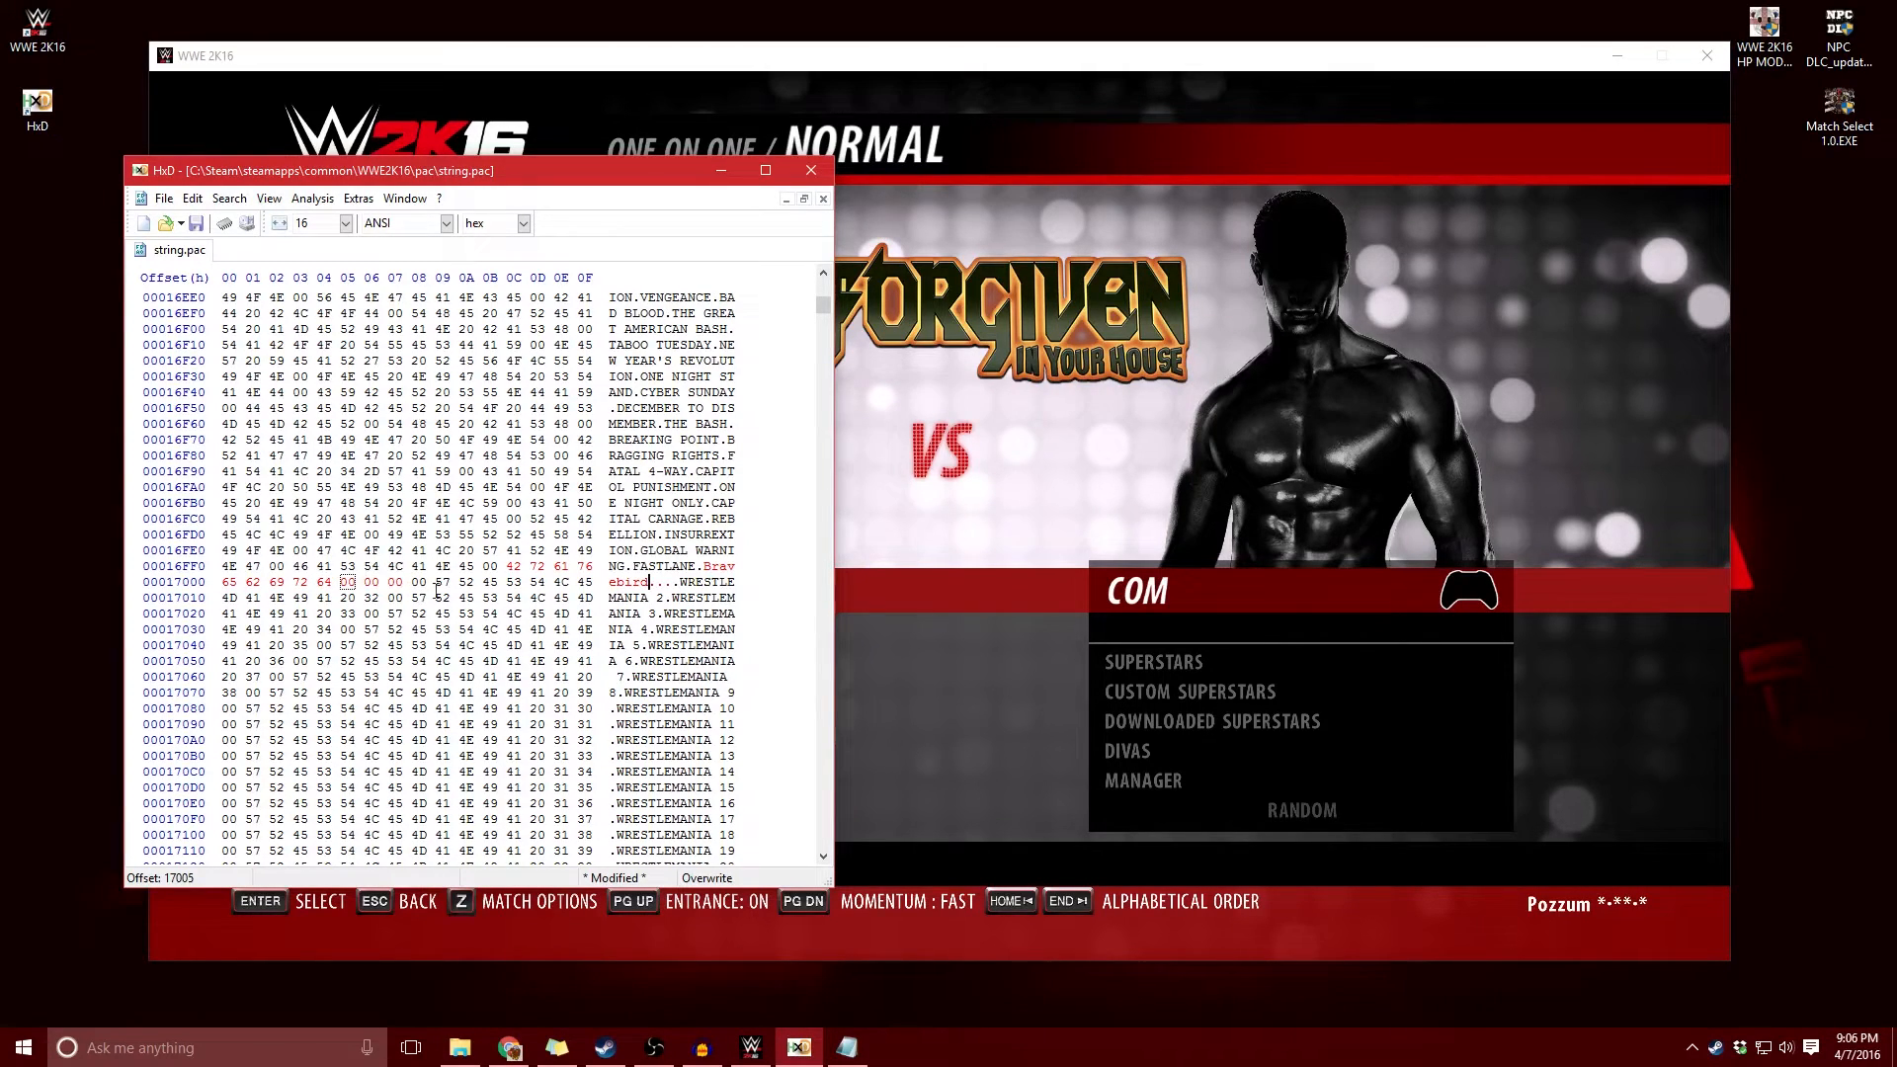
# - Overwrite the WRESTLEMANIA 2 string with "SMK" and WRESTLEMANIA 3 with the third name listed in Notepad, filling their leftover characters with 00 bytes
pyautogui.moveTo(508, 566)
pyautogui.mouseDown()
pyautogui.moveTo(572, 566)
pyautogui.moveTo(524, 566)
pyautogui.mouseUp()
pyautogui.click(508, 566)
pyautogui.click(442, 583)
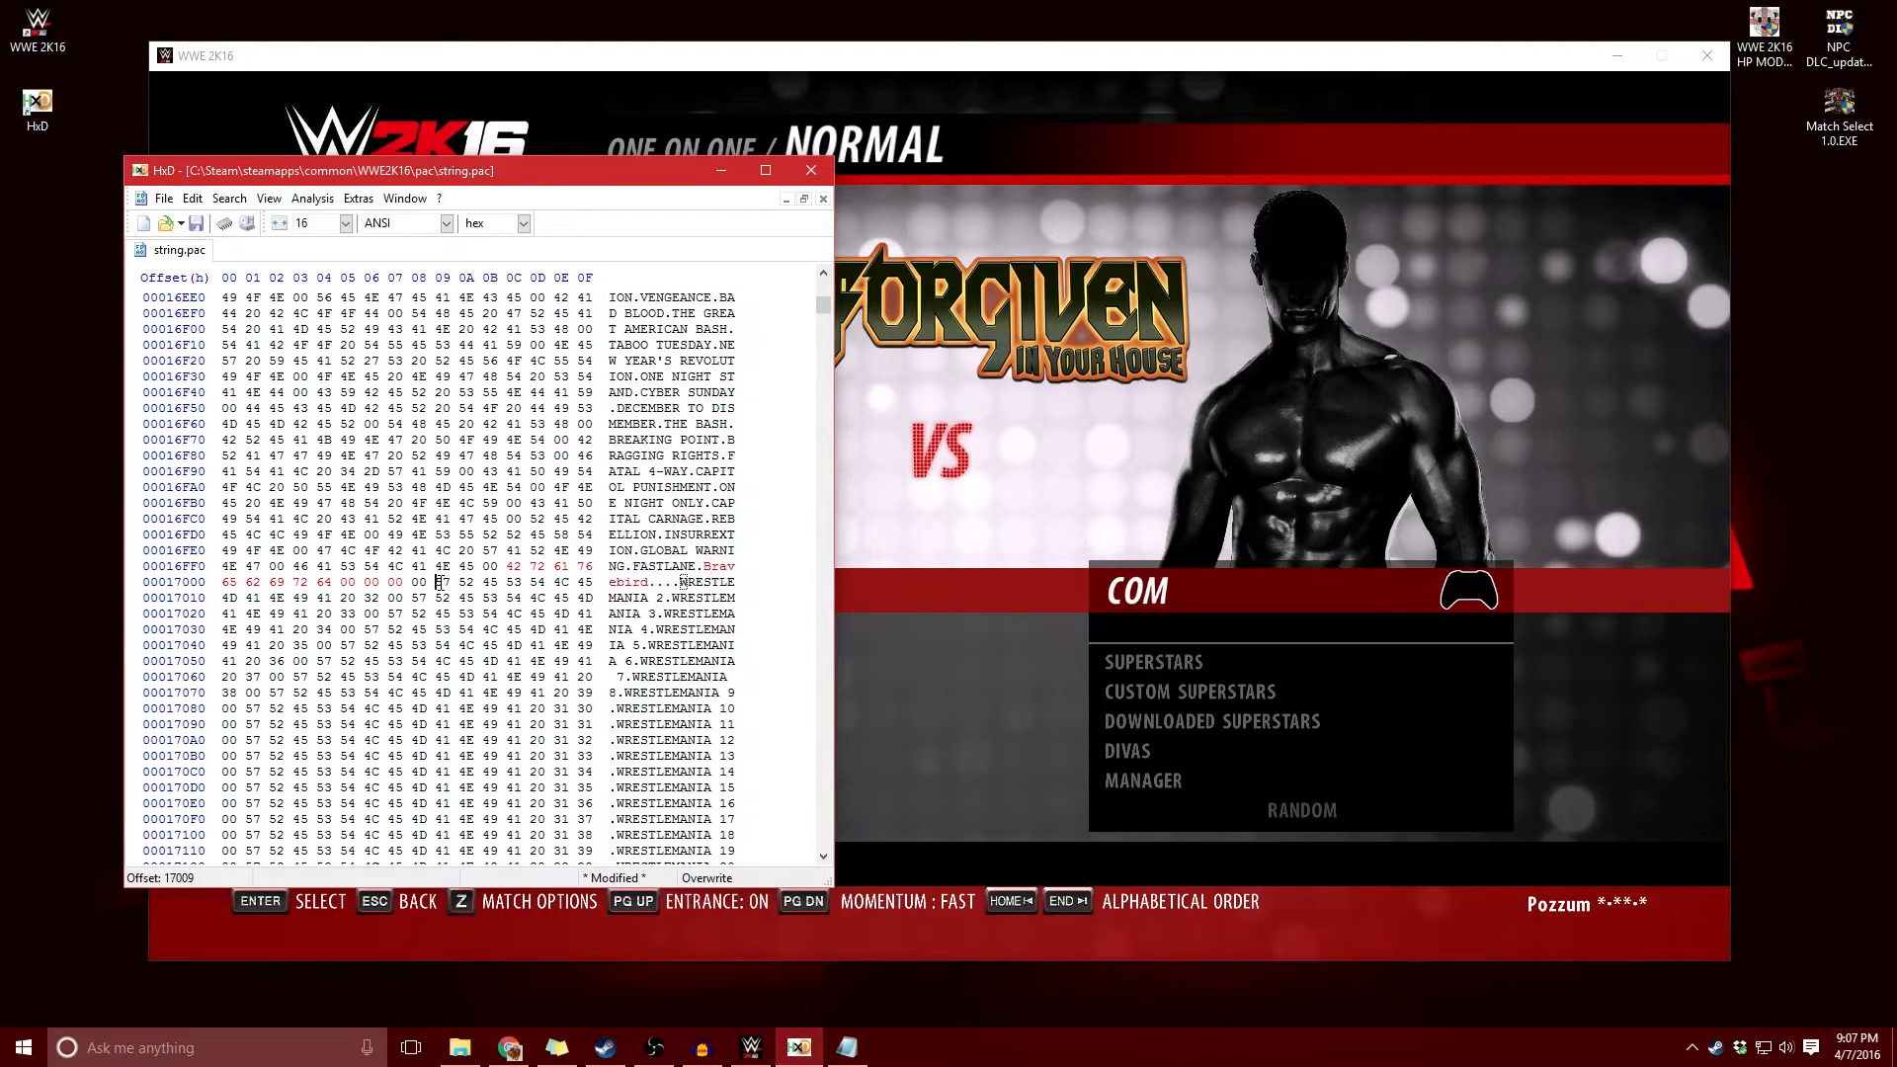
pyautogui.click(847, 1047)
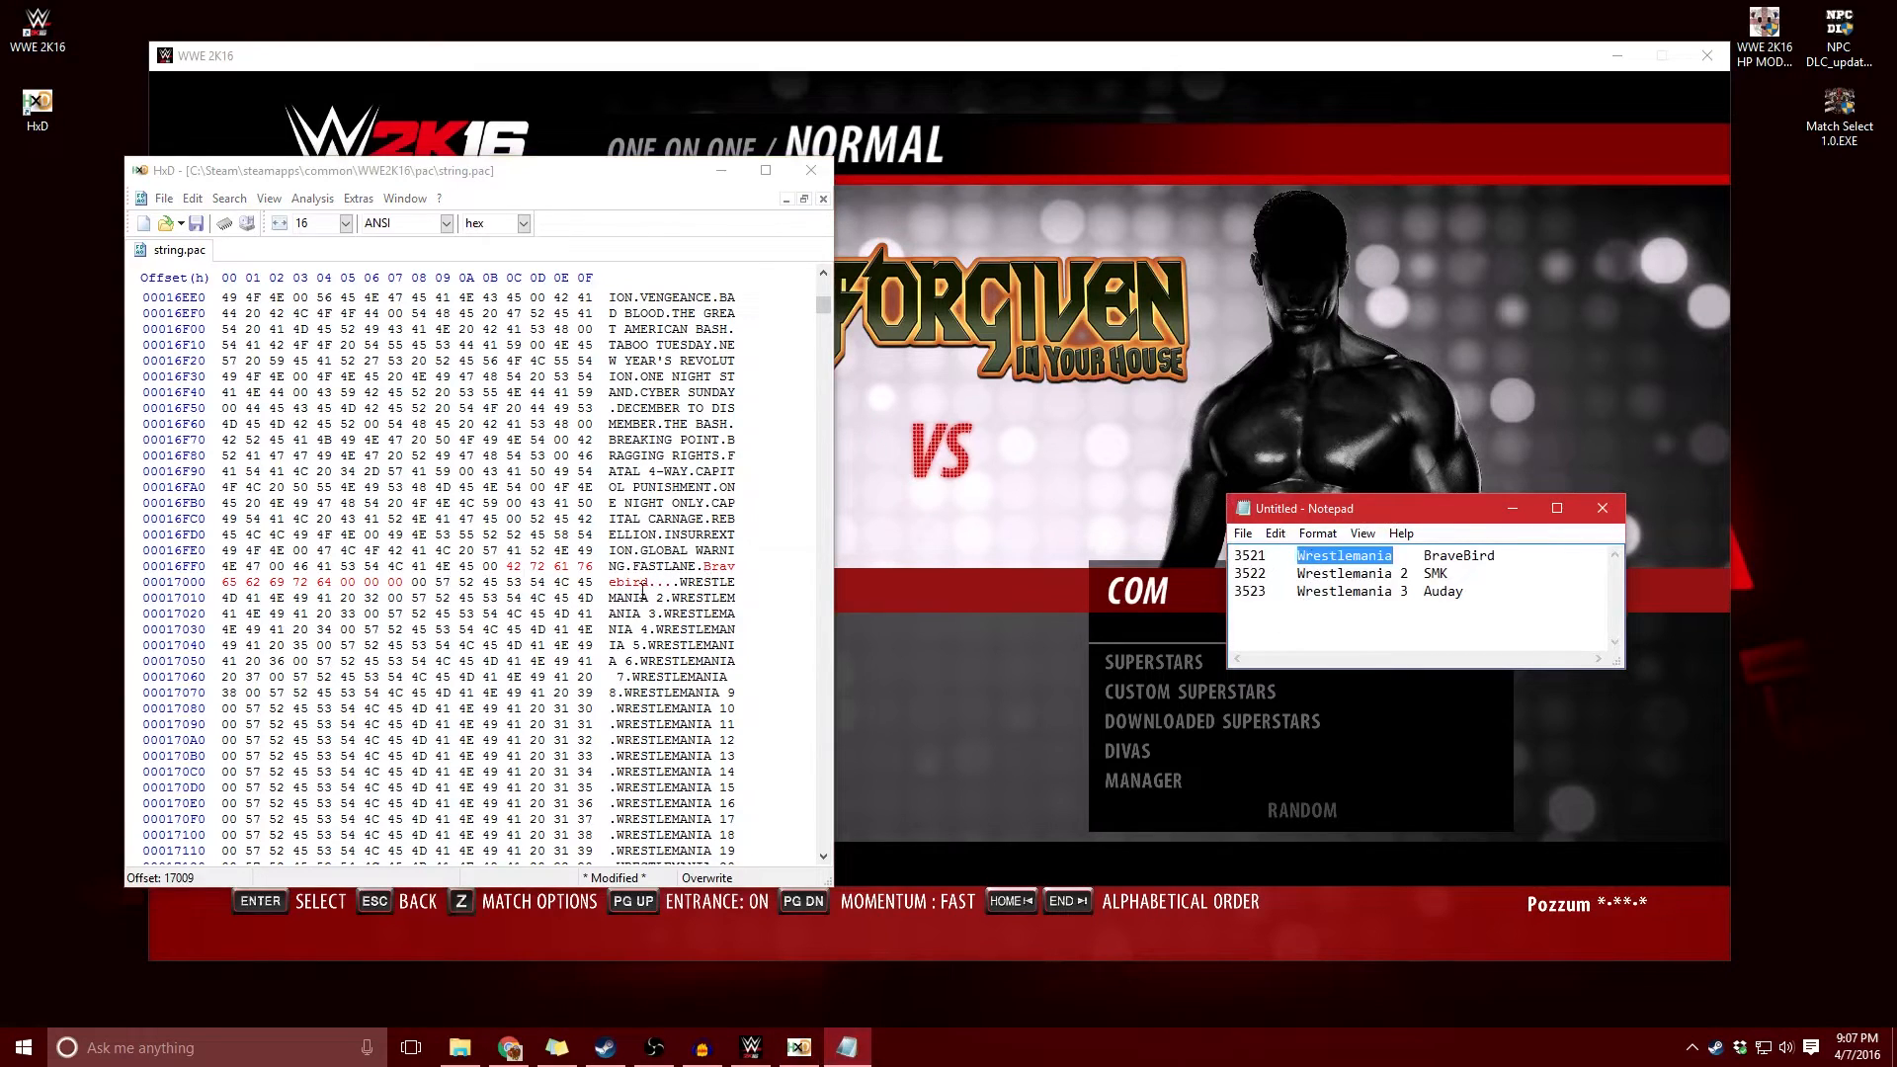
pyautogui.click(681, 582)
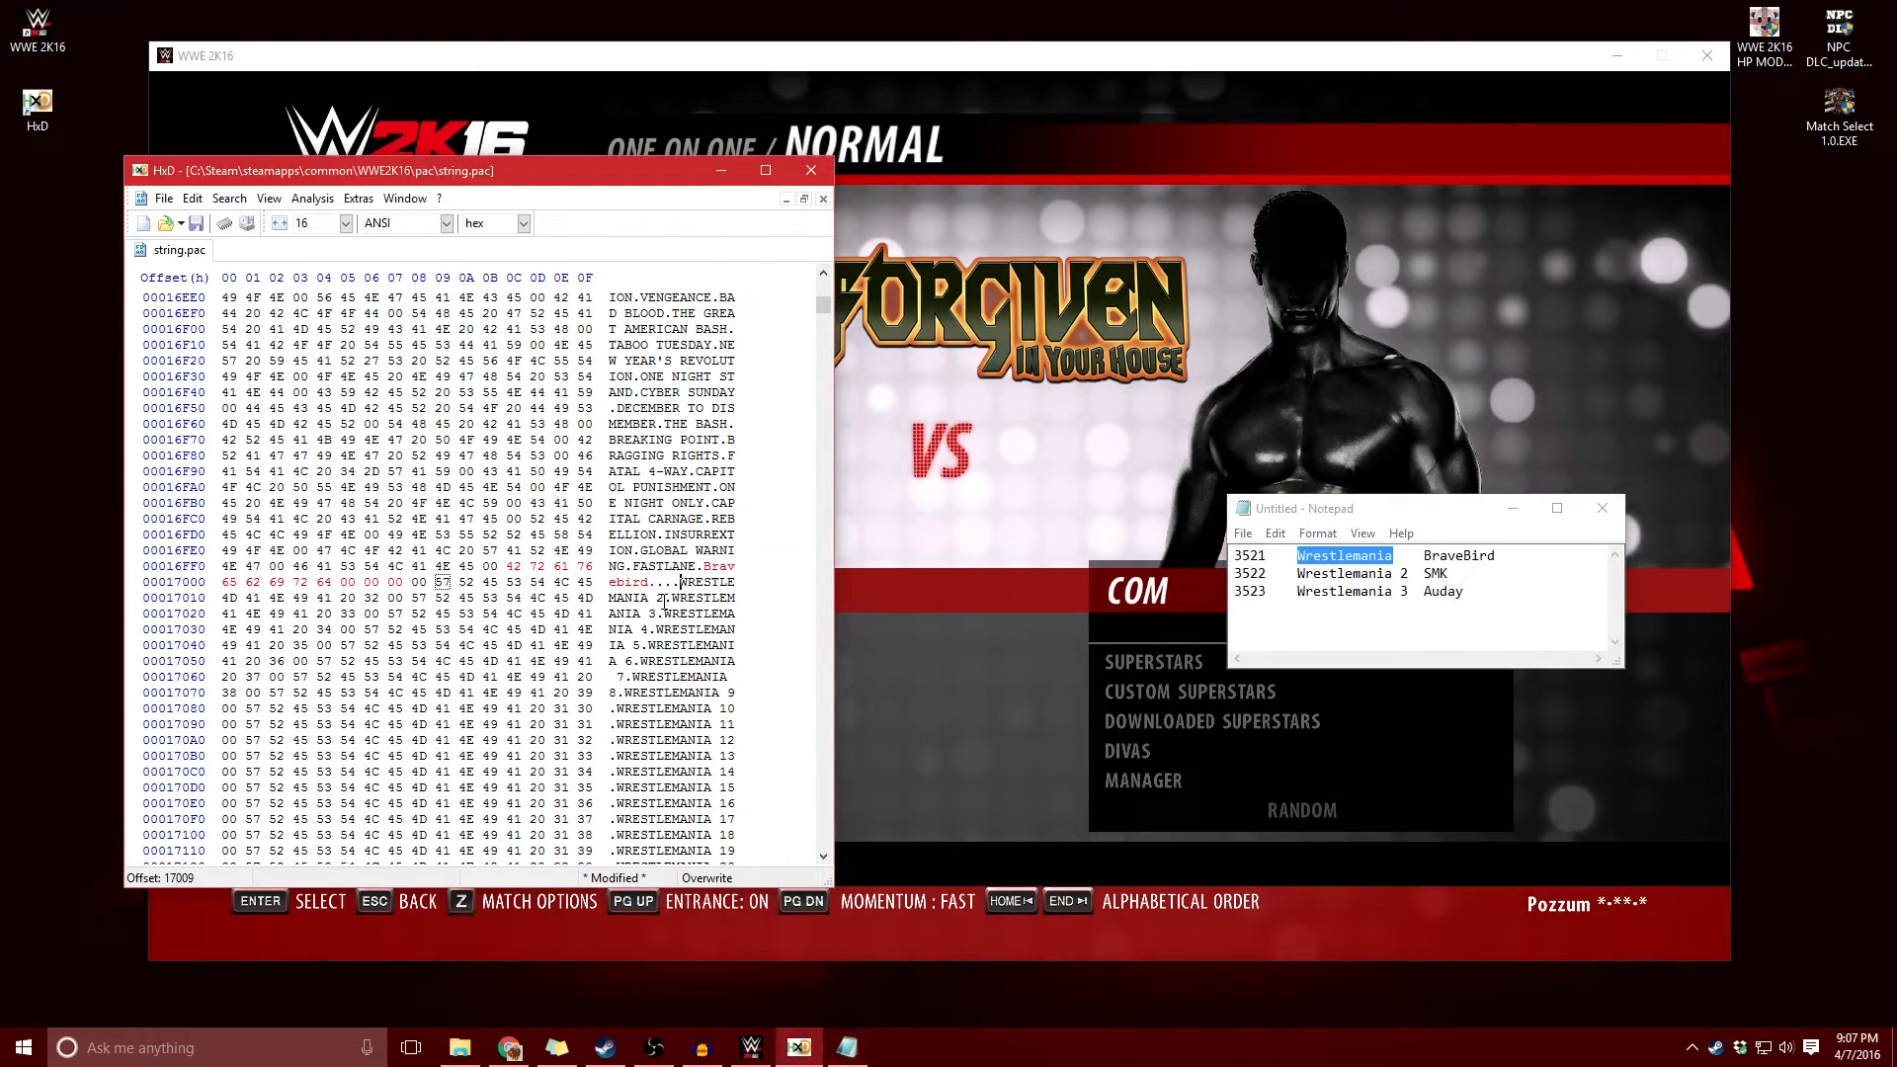
pyautogui.write('SMK')
pyautogui.click(509, 585)
pyautogui.write('0000000000000000000000')
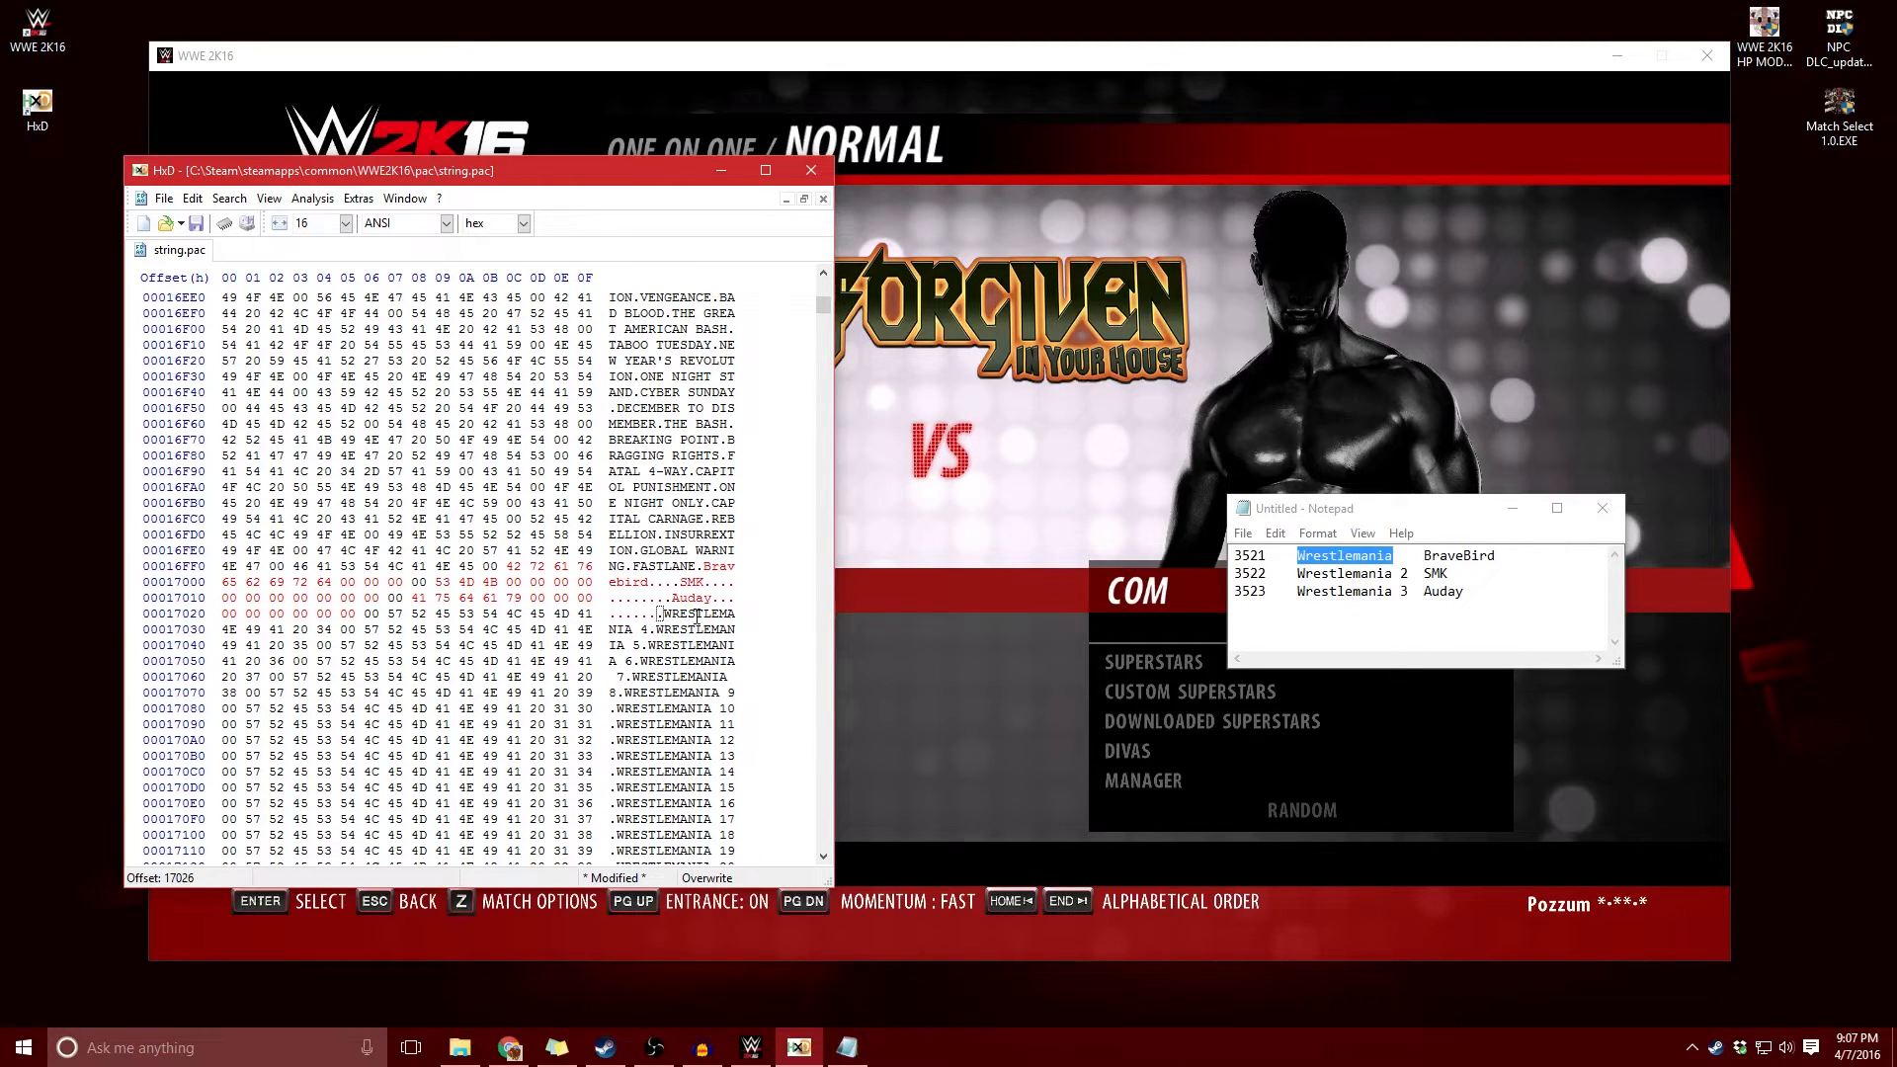
# - Look through the remaining WRESTLEMANIA strings in string.pac, and through the default and modded strings in the WWE 2K16 String spreadsheet in Chrome
pyautogui.scroll(-1, 666, 565)
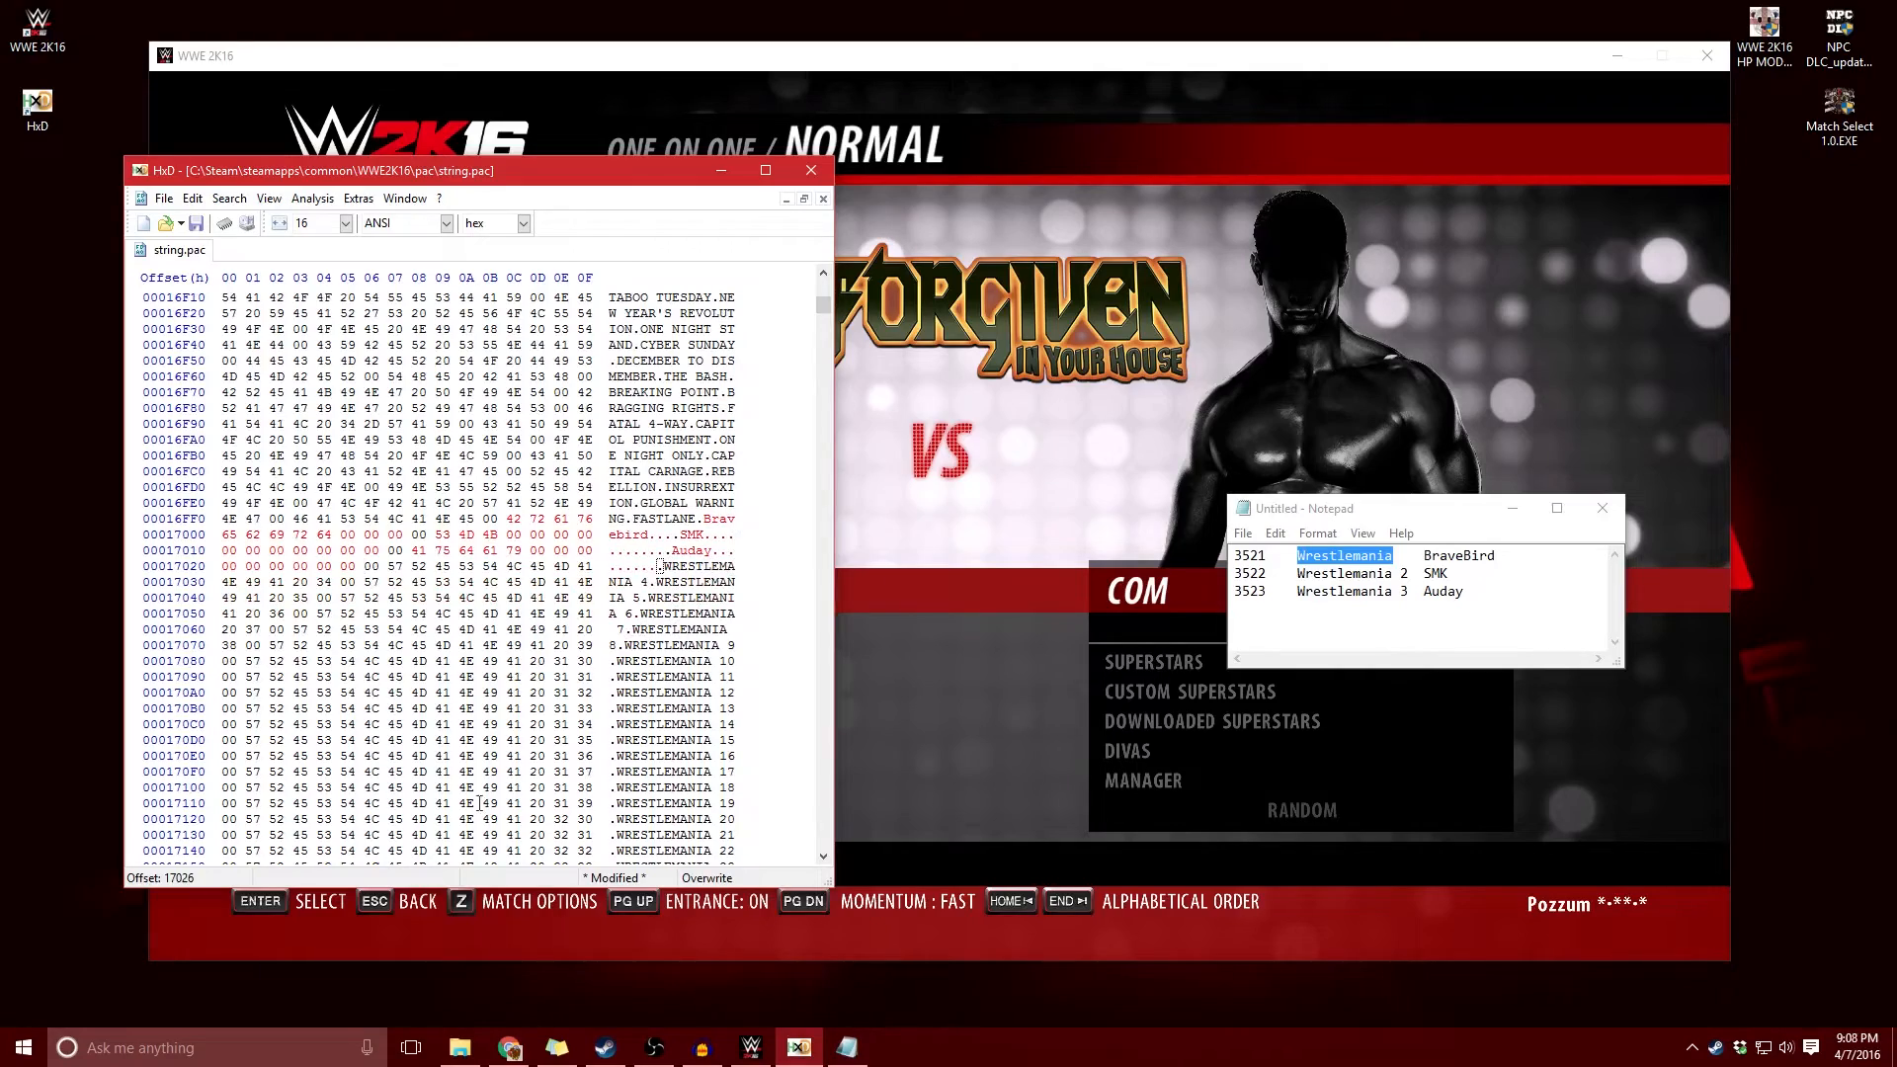
pyautogui.scroll(-3, 495, 790)
pyautogui.scroll(-12, 665, 630)
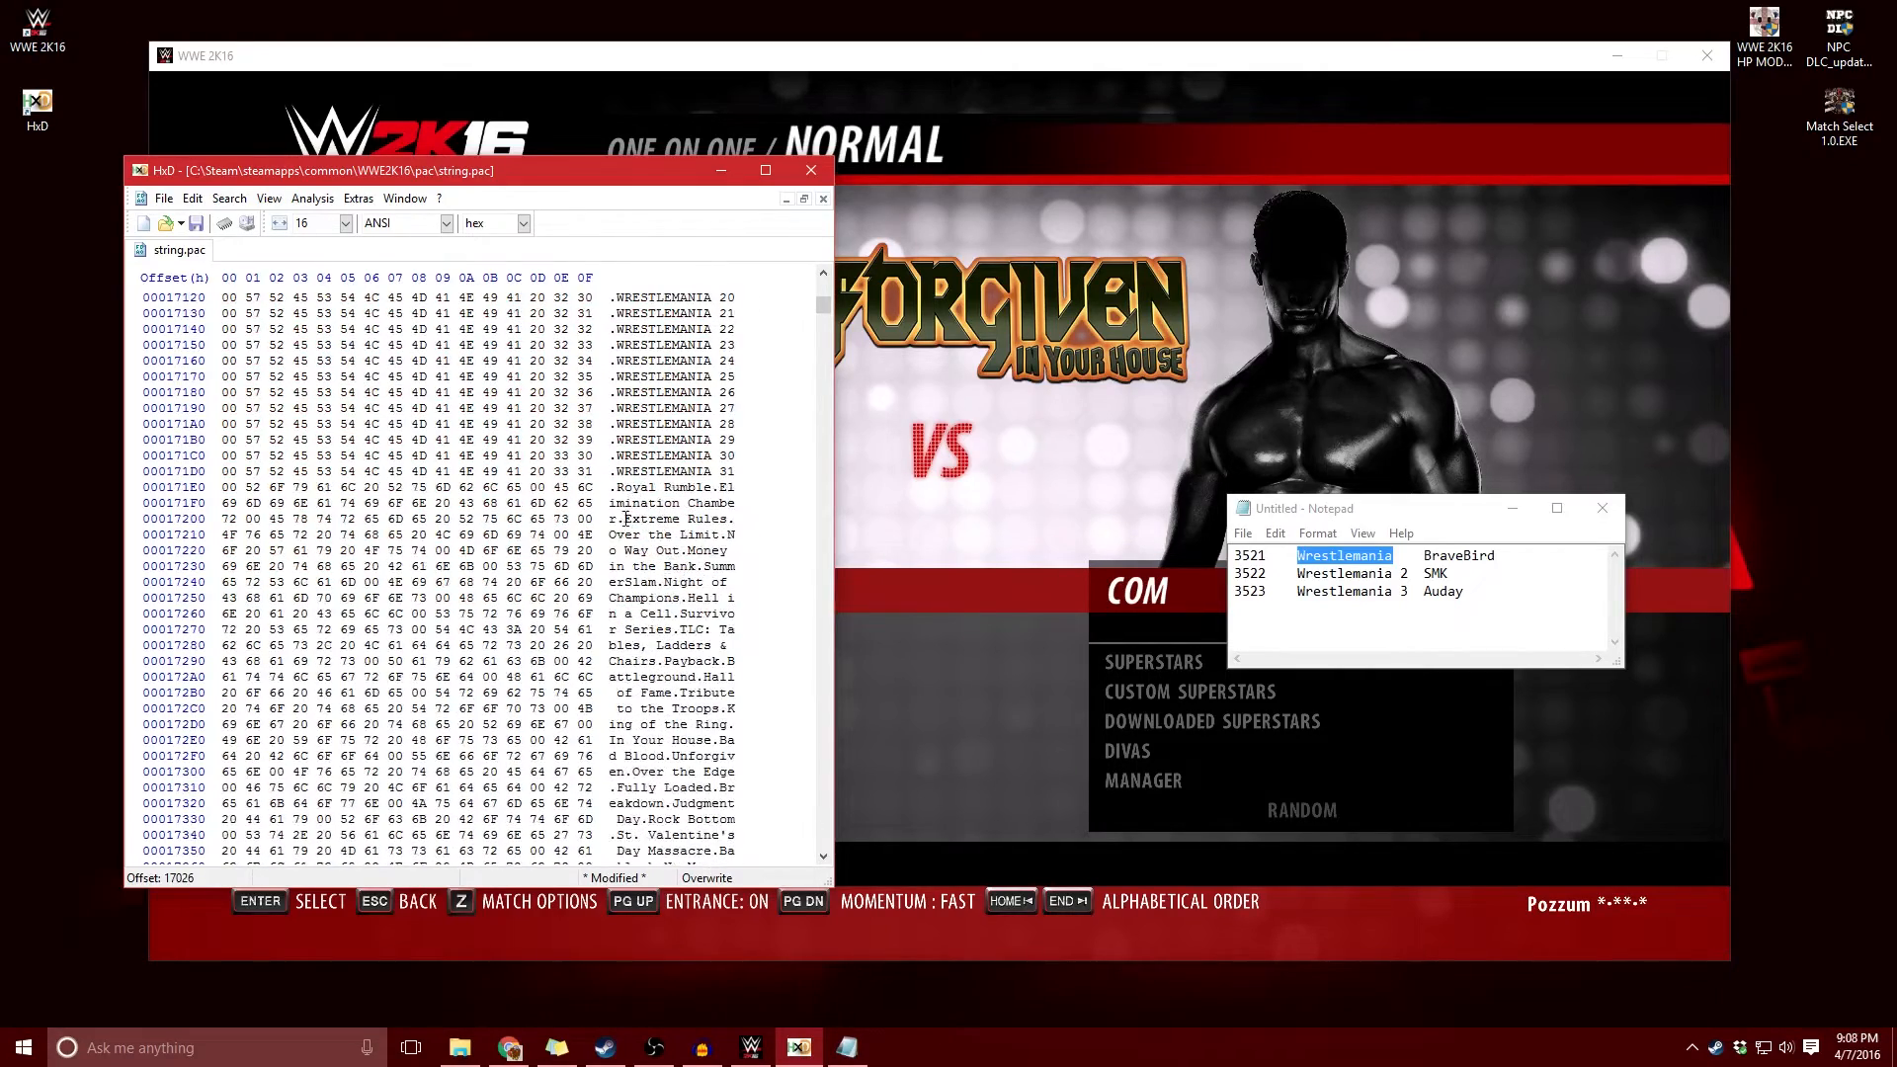
pyautogui.scroll(17, 702, 559)
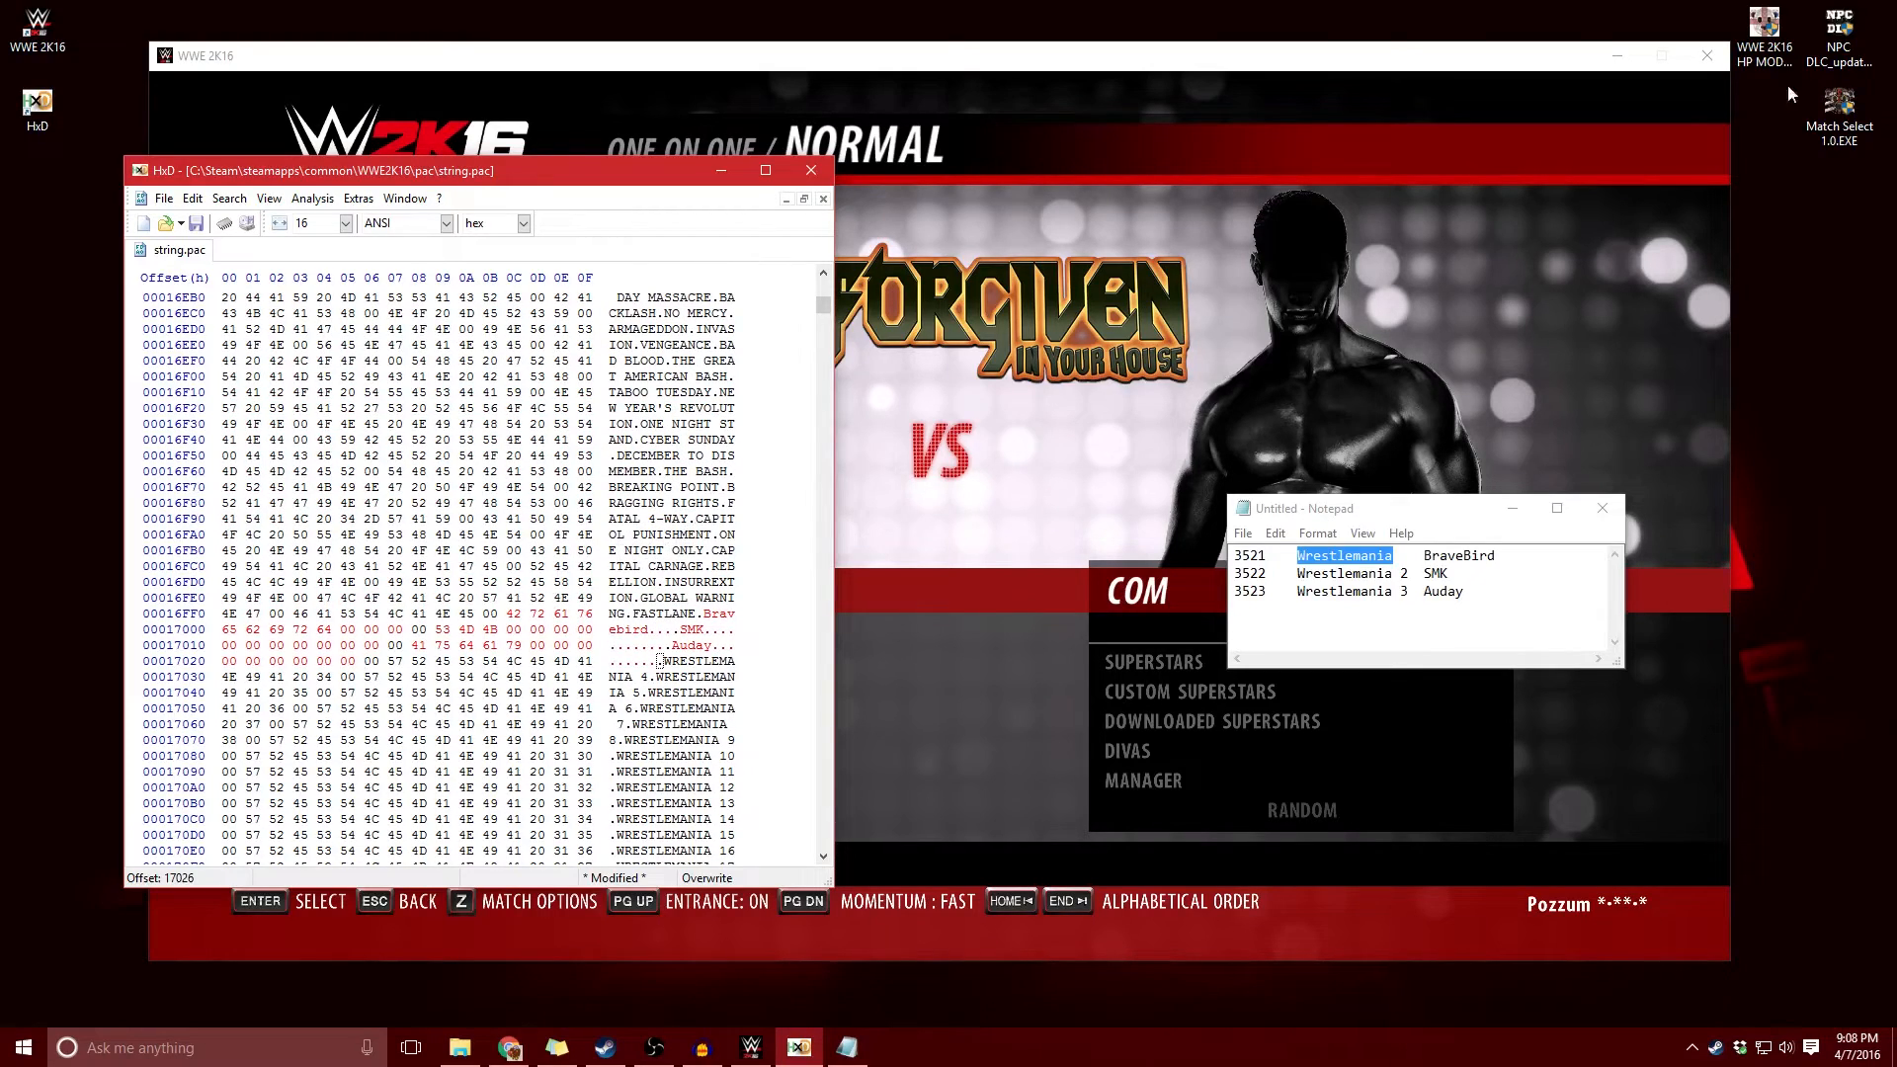
pyautogui.click(508, 1047)
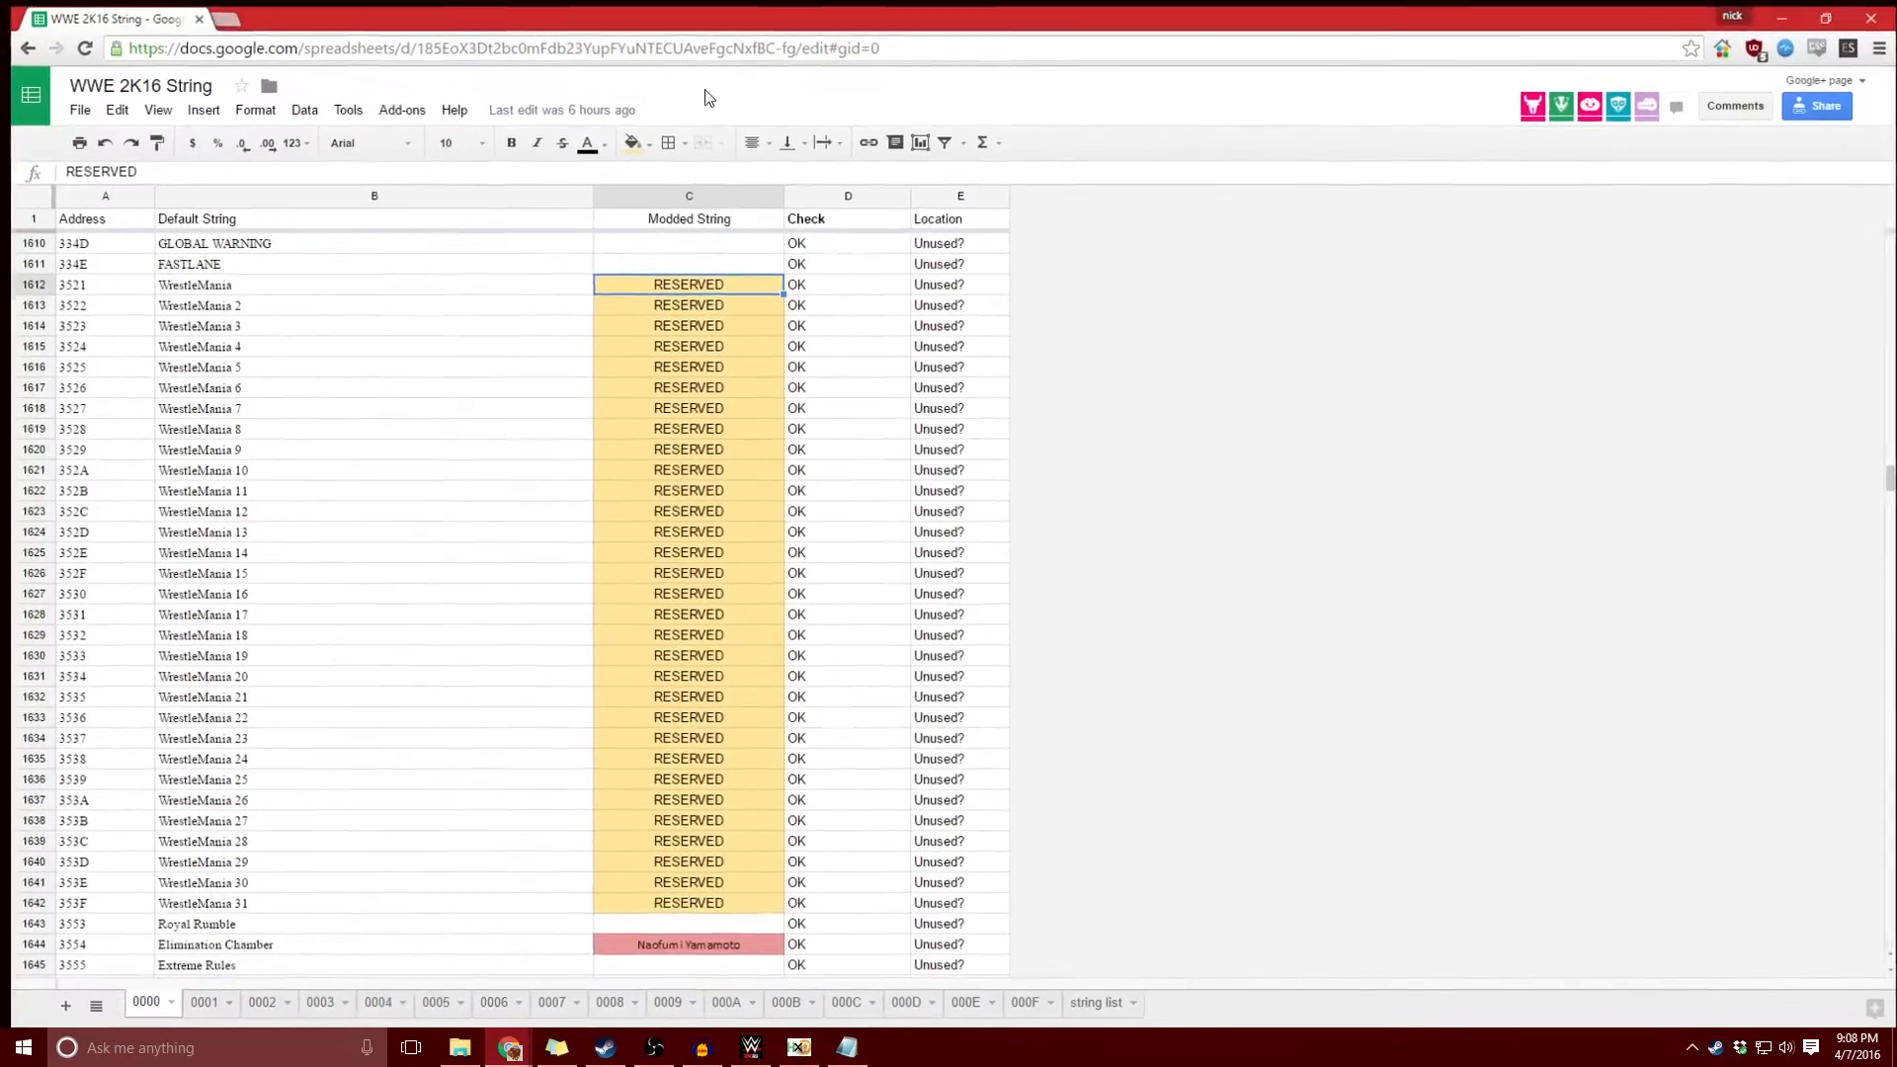
pyautogui.scroll(-12, 870, 446)
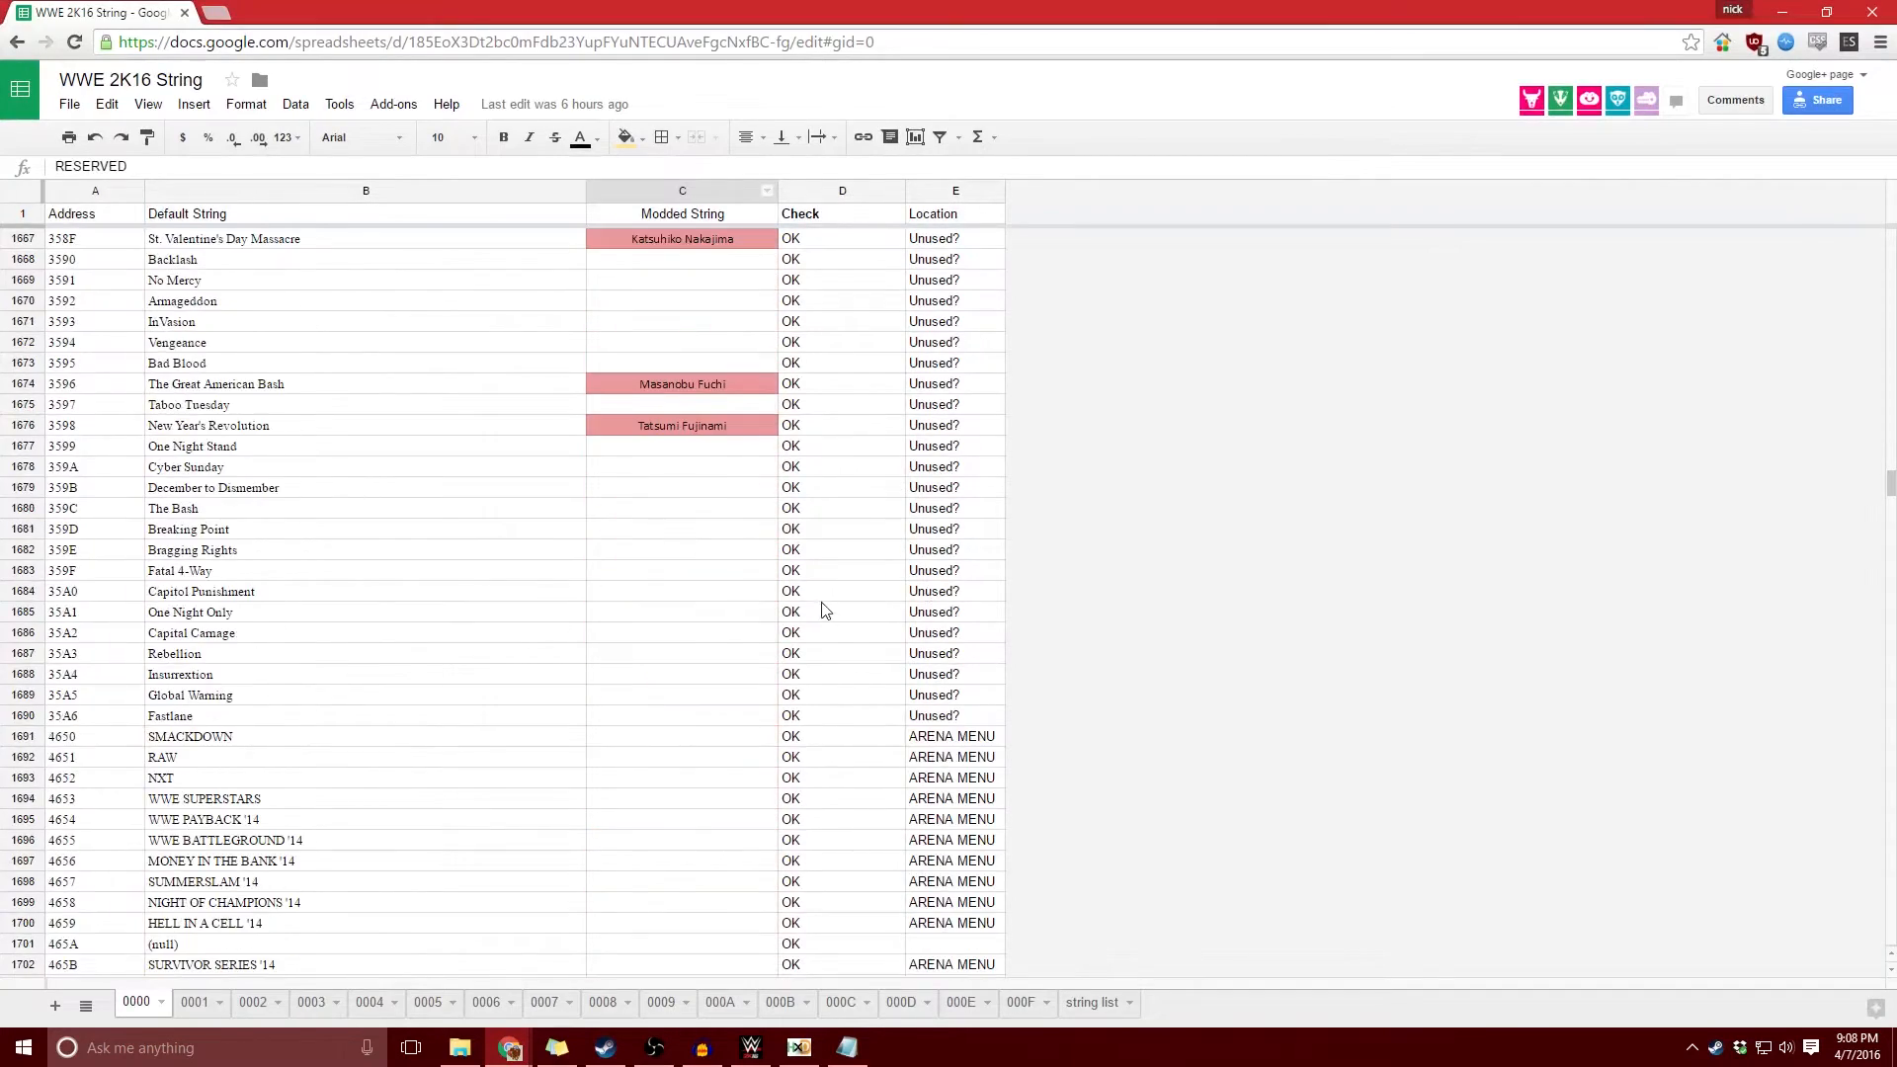
pyautogui.scroll(20, 829, 601)
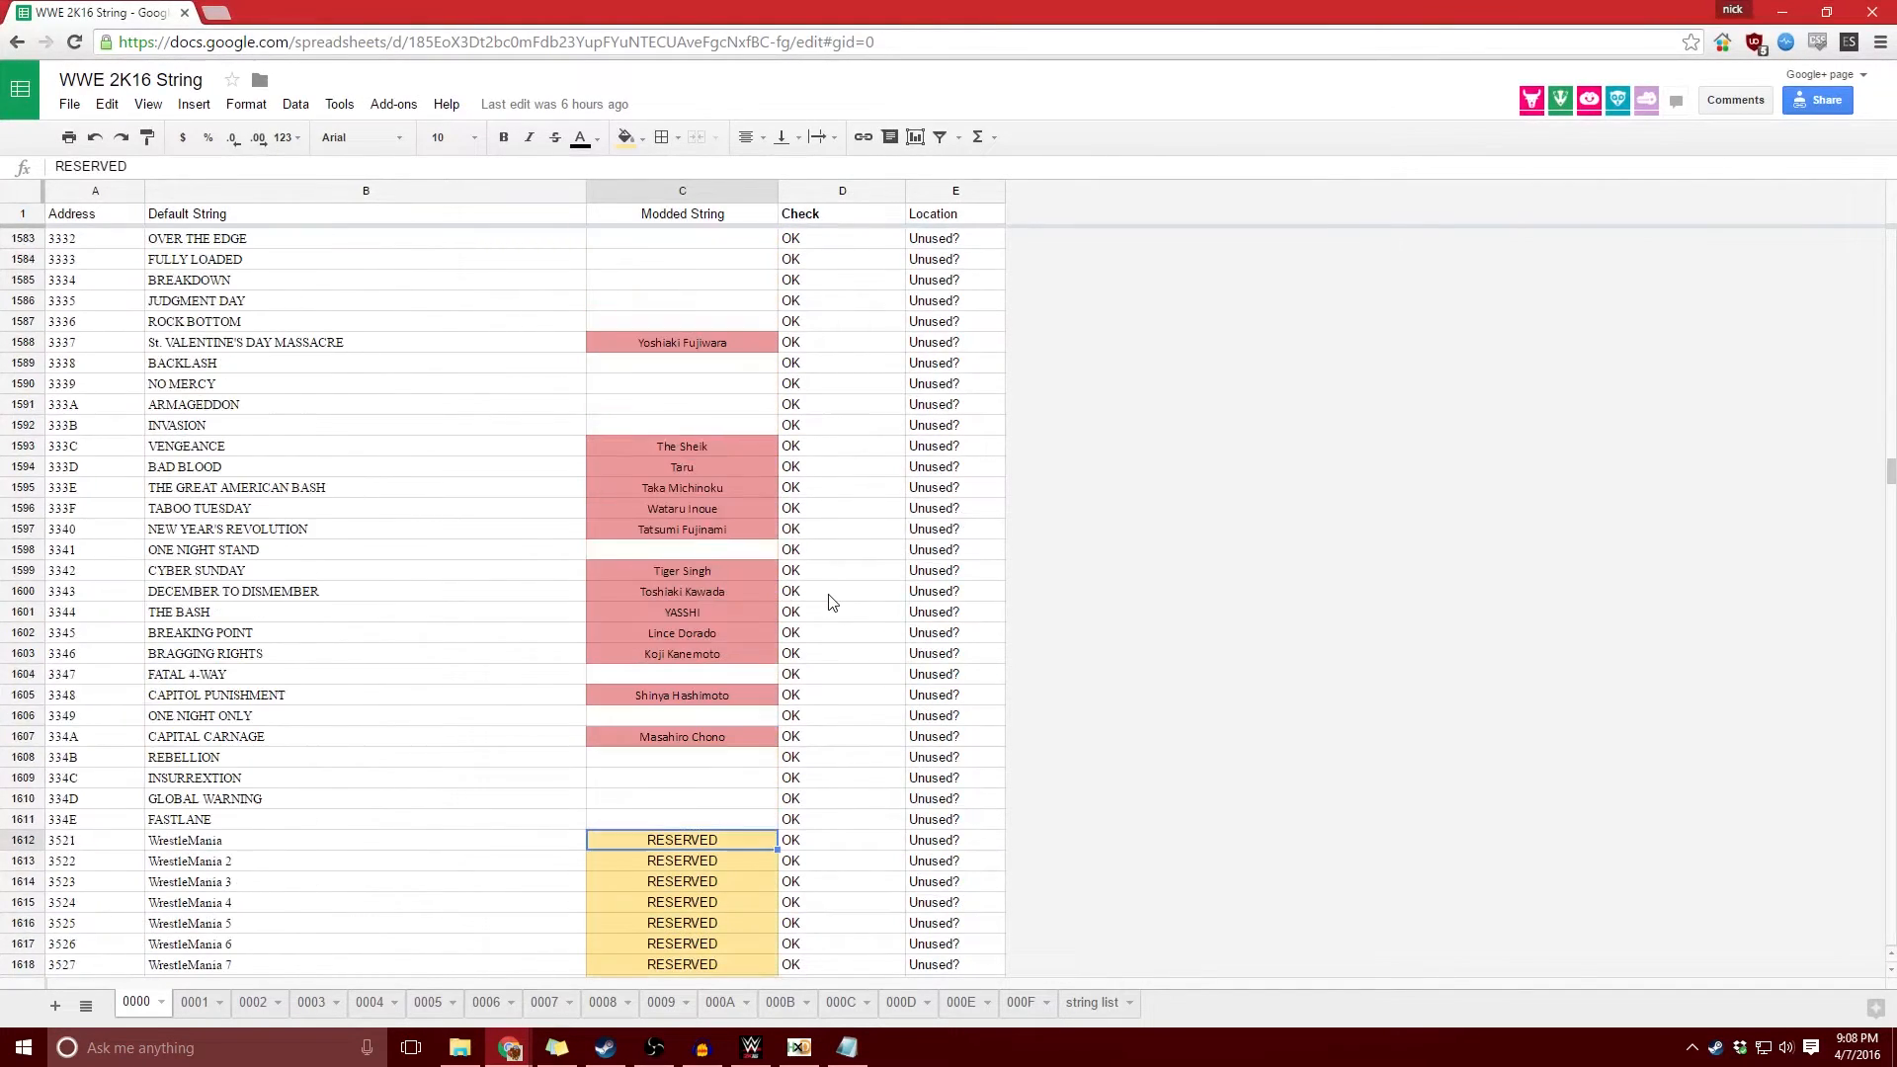
pyautogui.scroll(6, 624, 625)
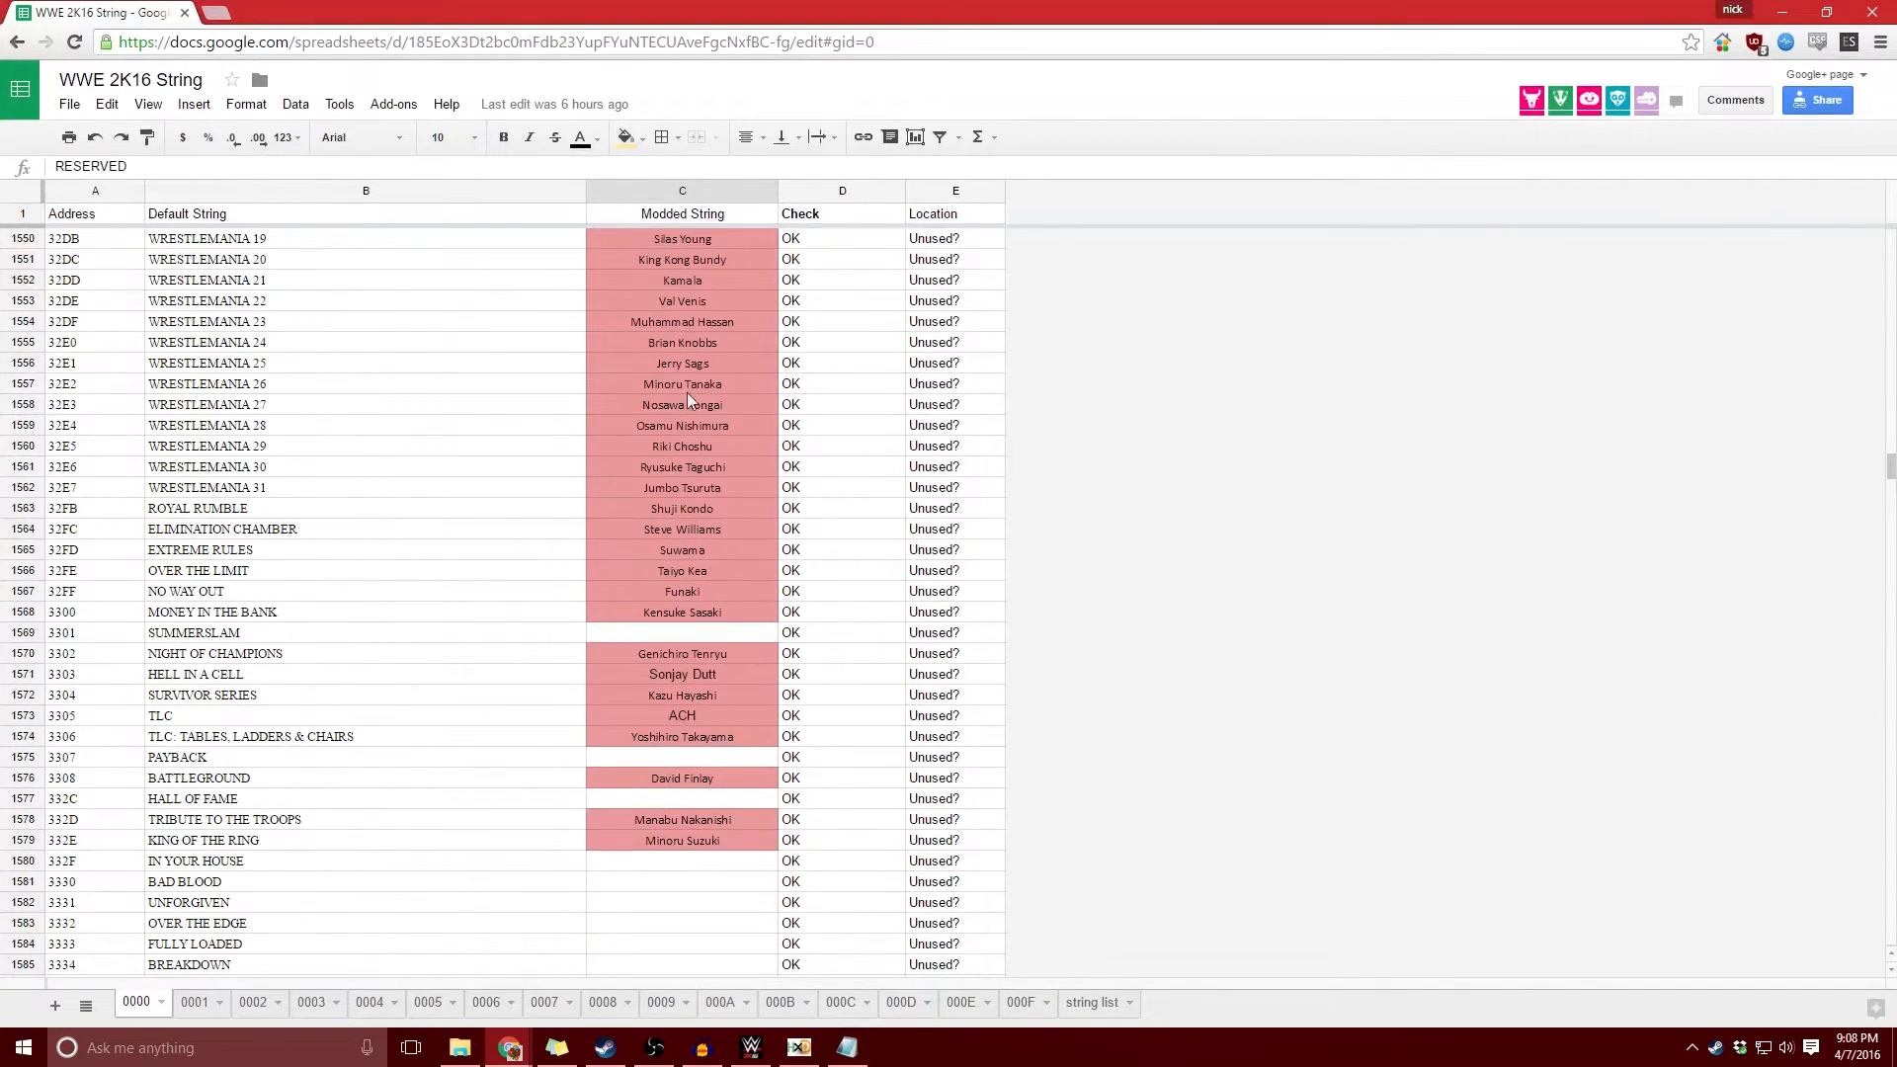
pyautogui.scroll(4, 751, 301)
pyautogui.scroll(-10, 717, 404)
pyautogui.scroll(-5, 681, 502)
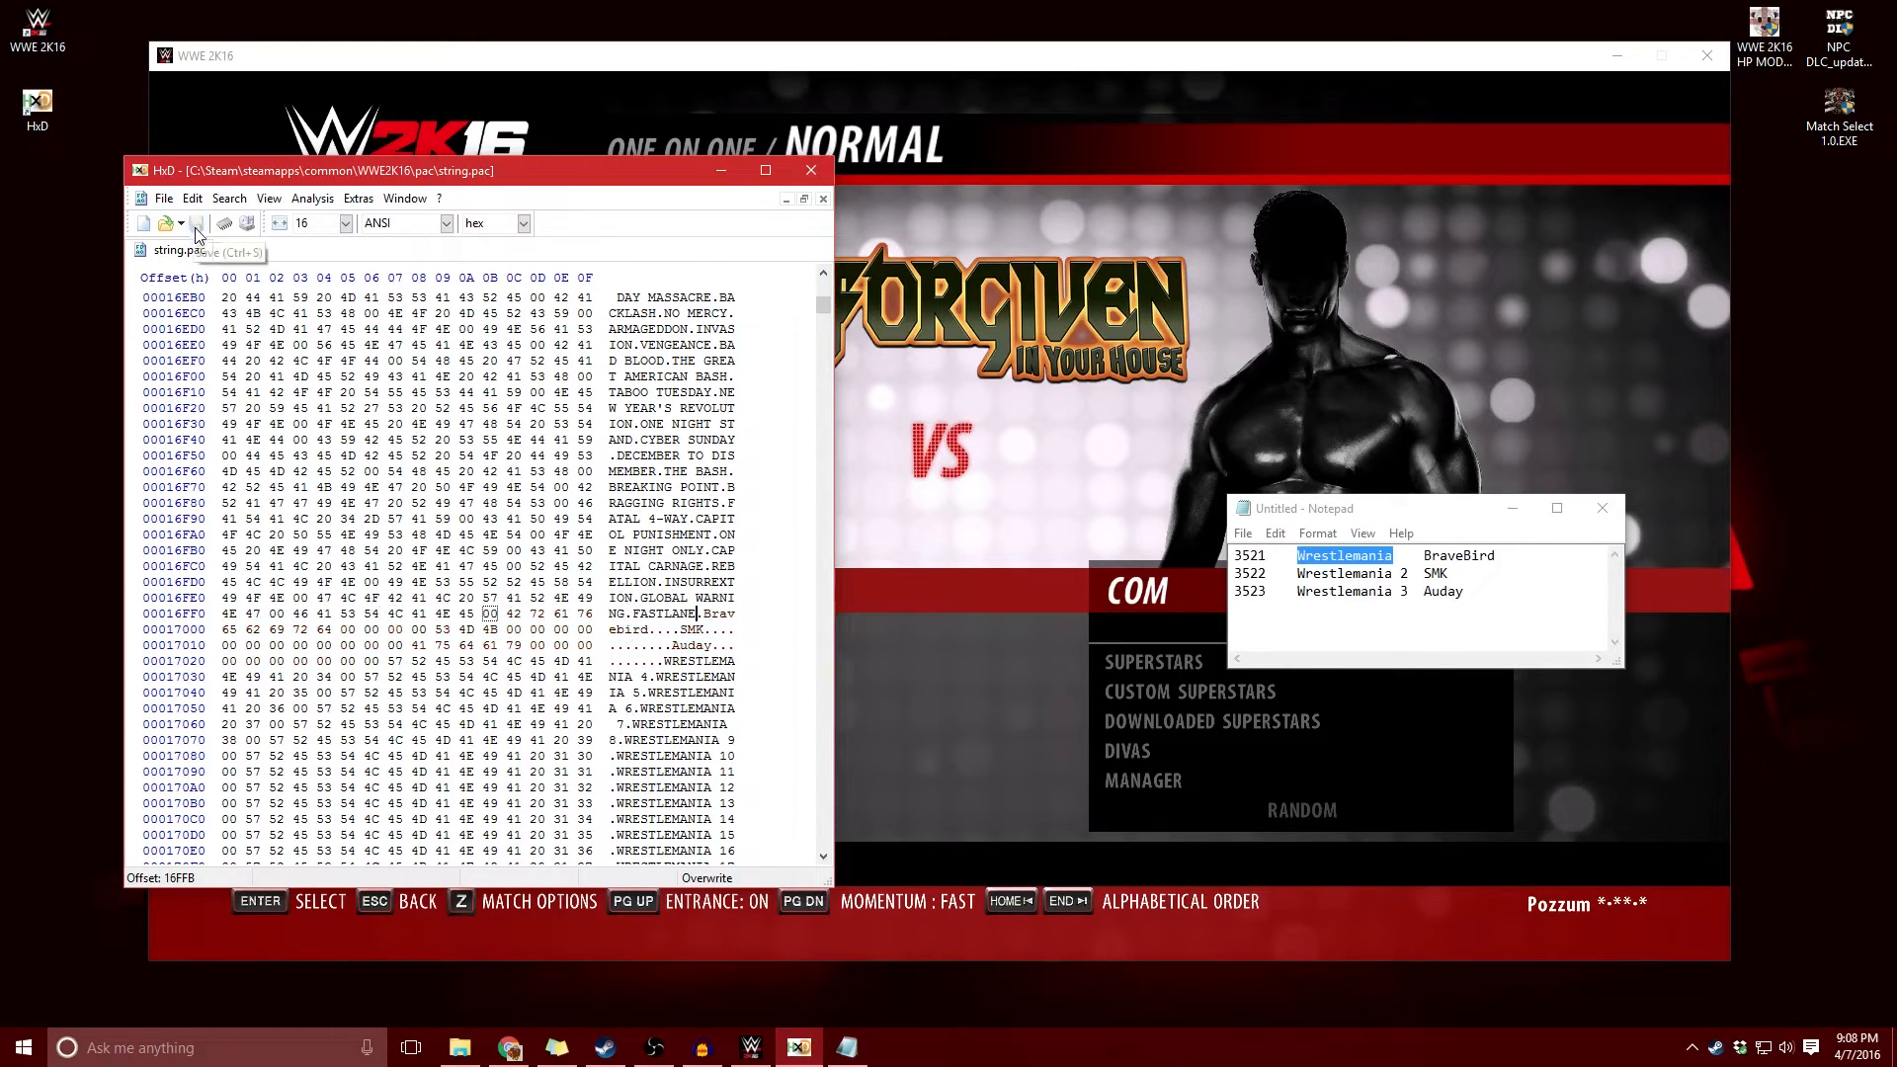
# - Switch to File Explorer and move the backup string.pac.bak out of the pac folder to the desktop
pyautogui.click(460, 1046)
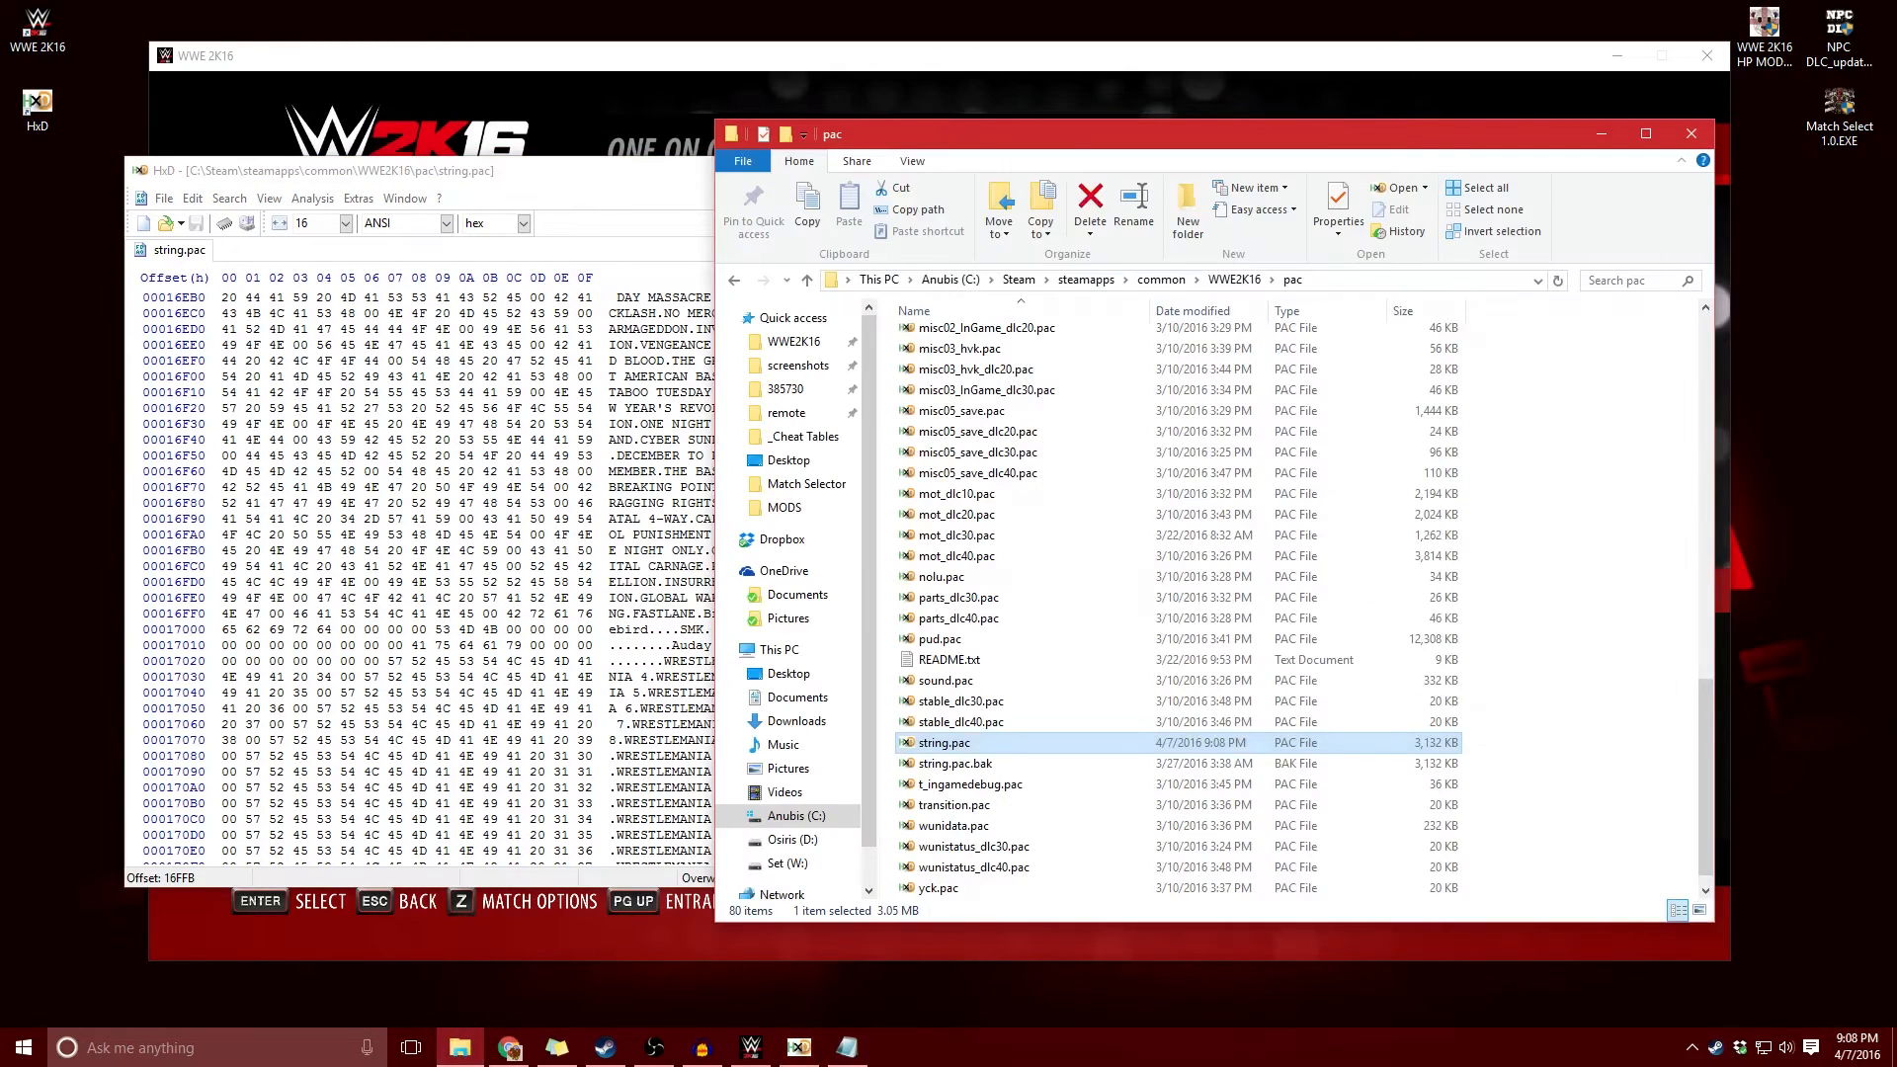
pyautogui.click(945, 766)
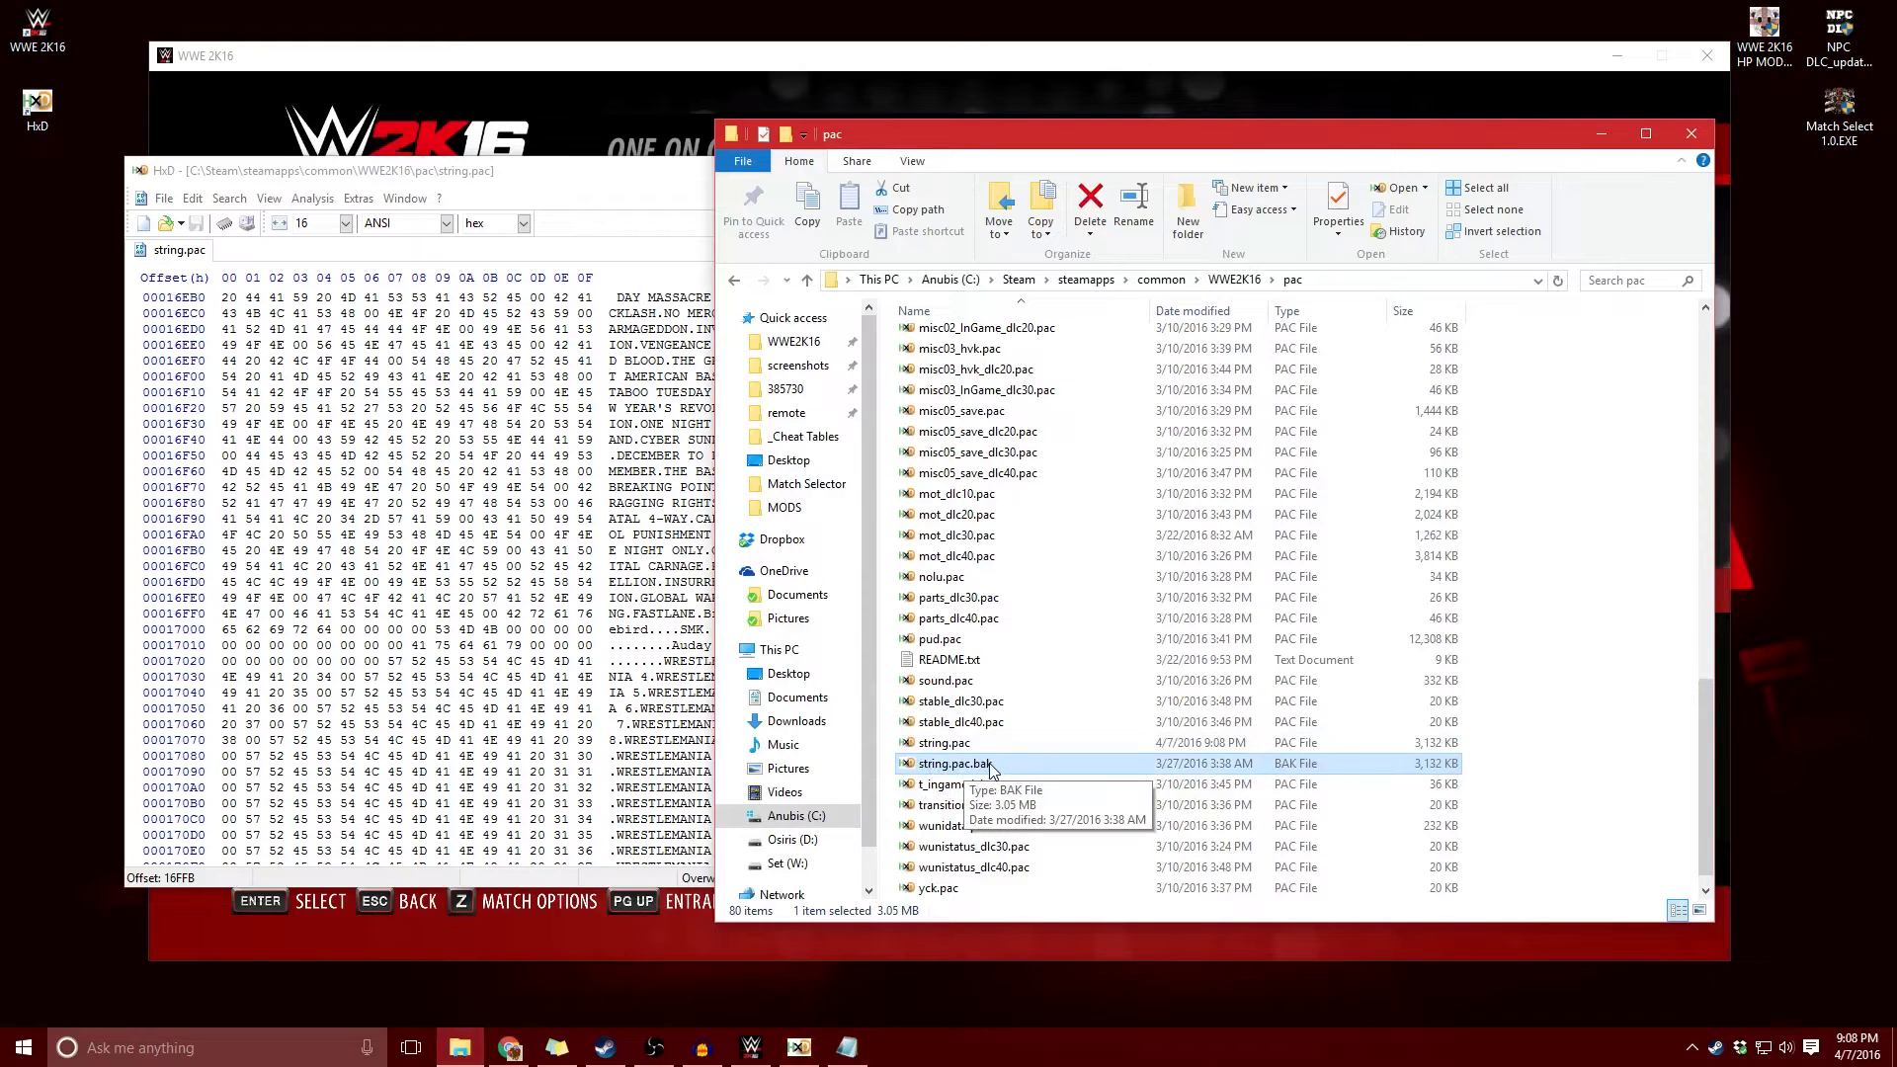
pyautogui.moveTo(977, 770); pyautogui.dragTo(41, 210)
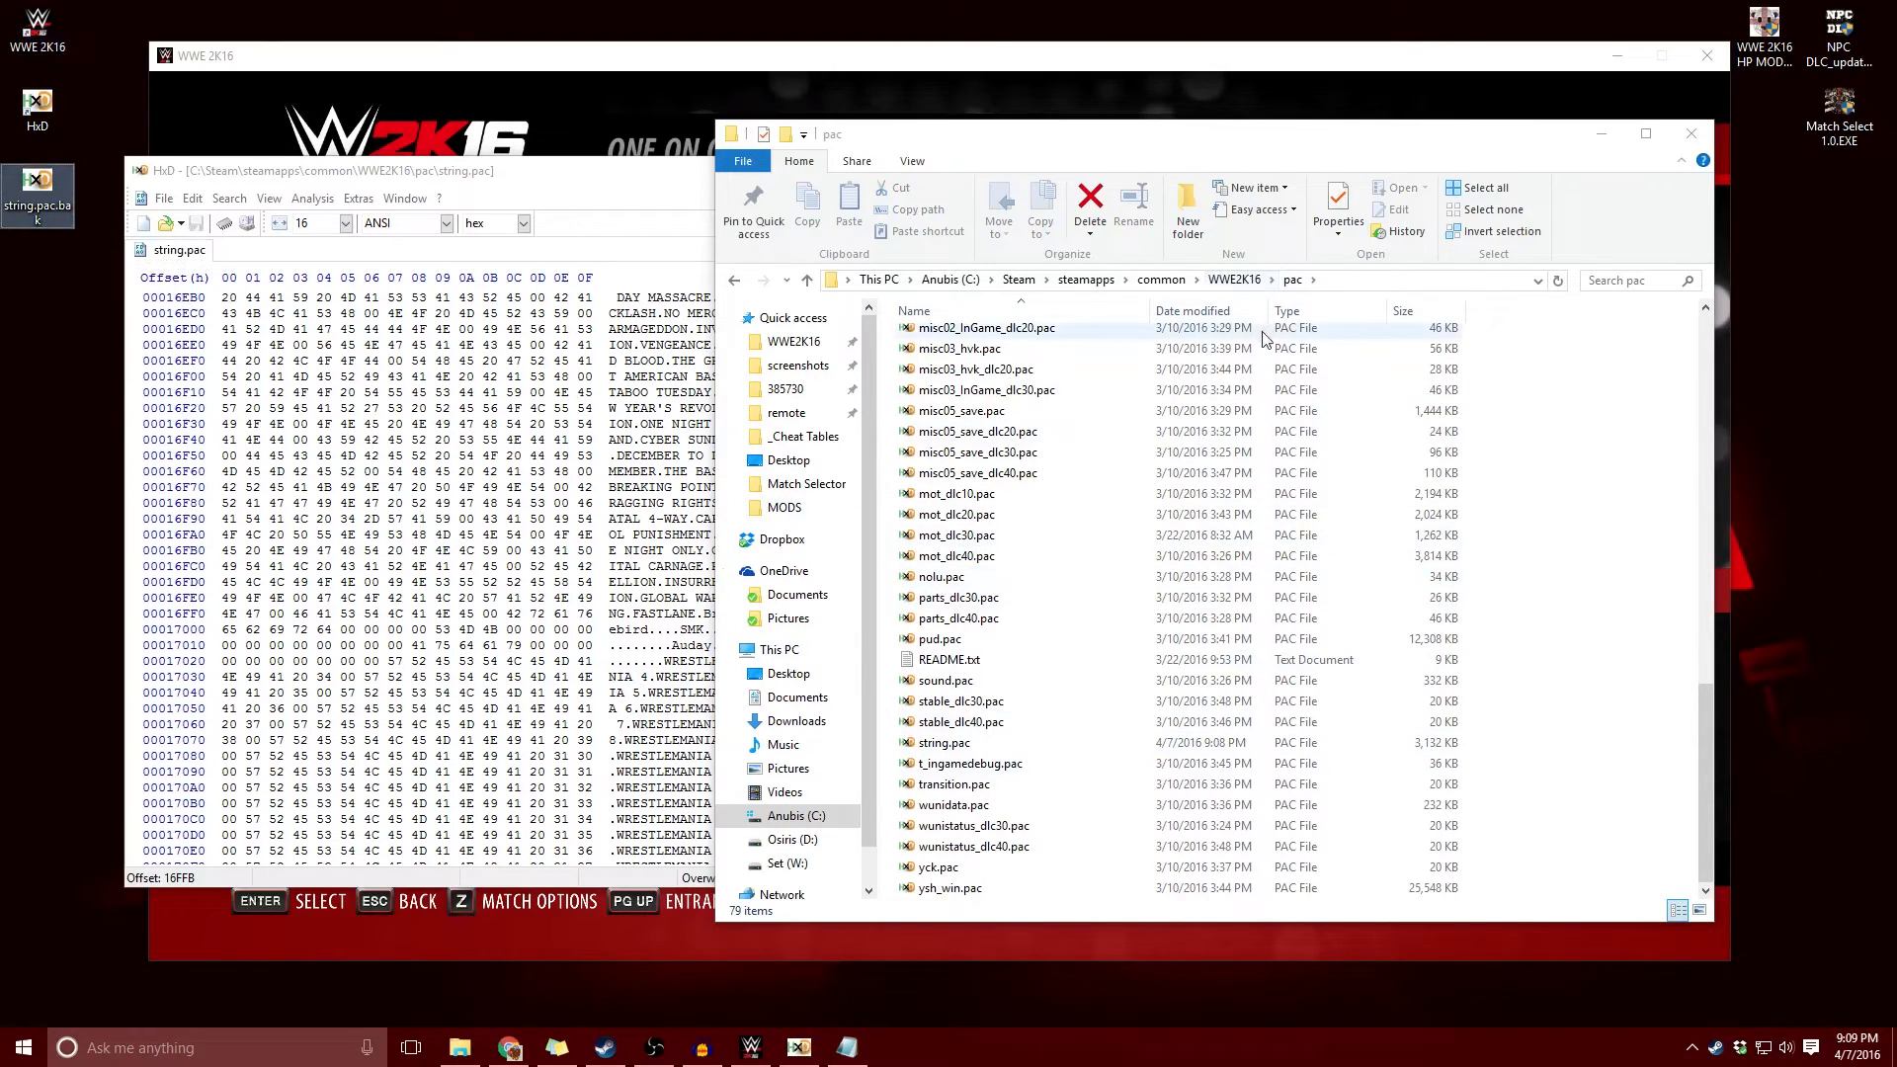
pyautogui.click(978, 746)
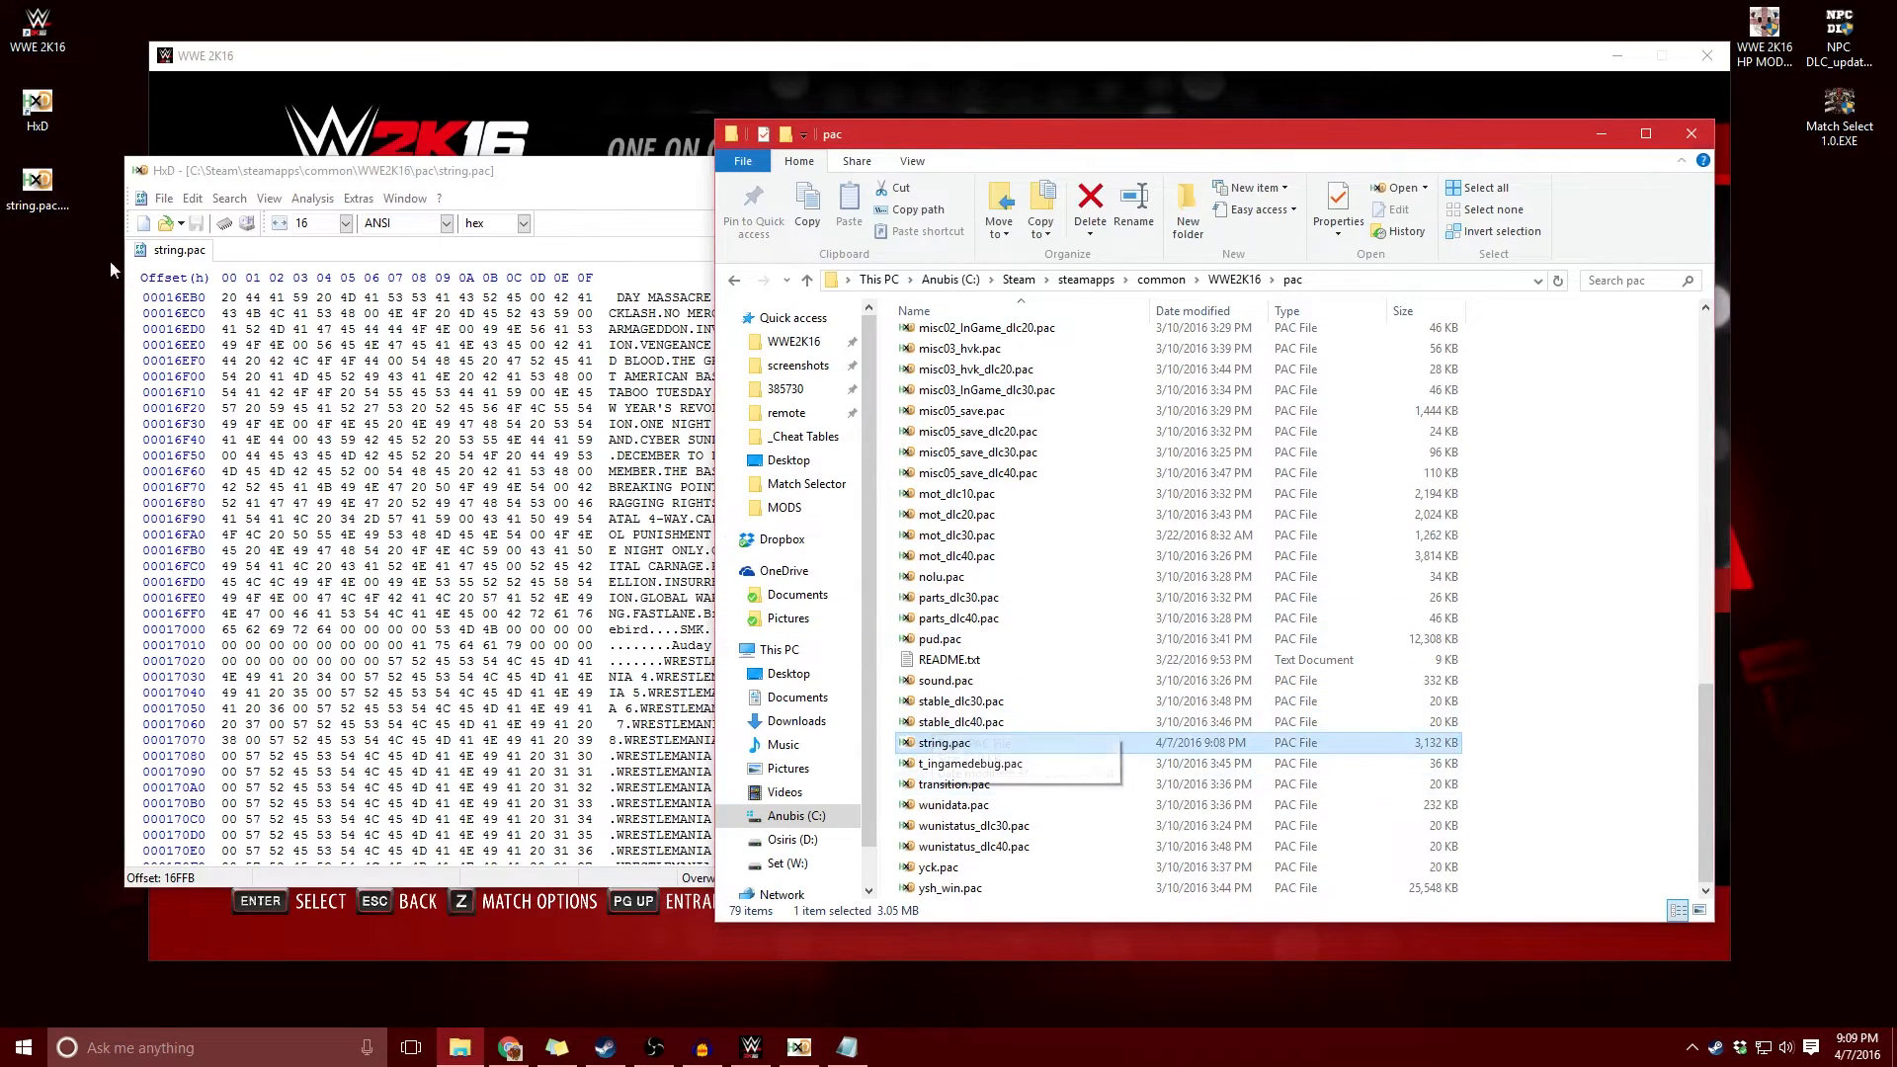
pyautogui.click(56, 187)
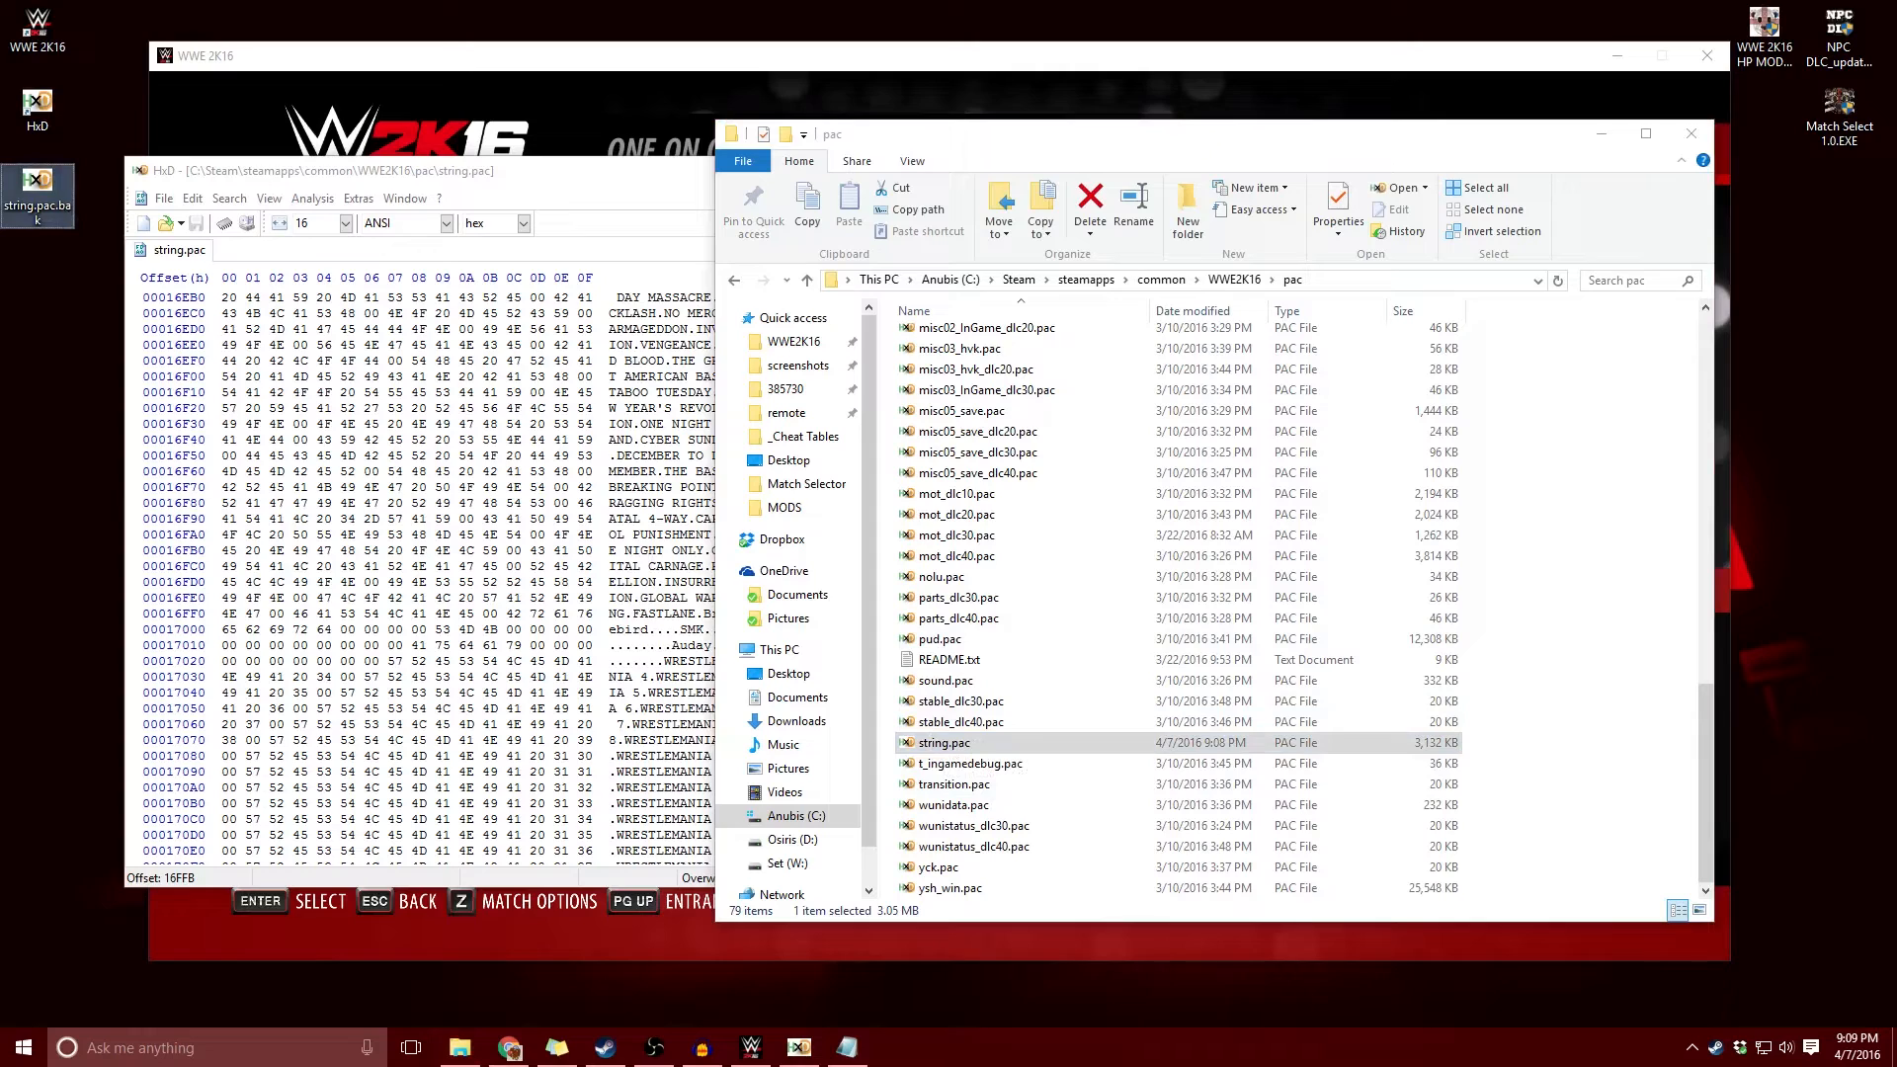
# - Close HxD and bring the WWE 2K16 game window to the front
pyautogui.click(642, 205)
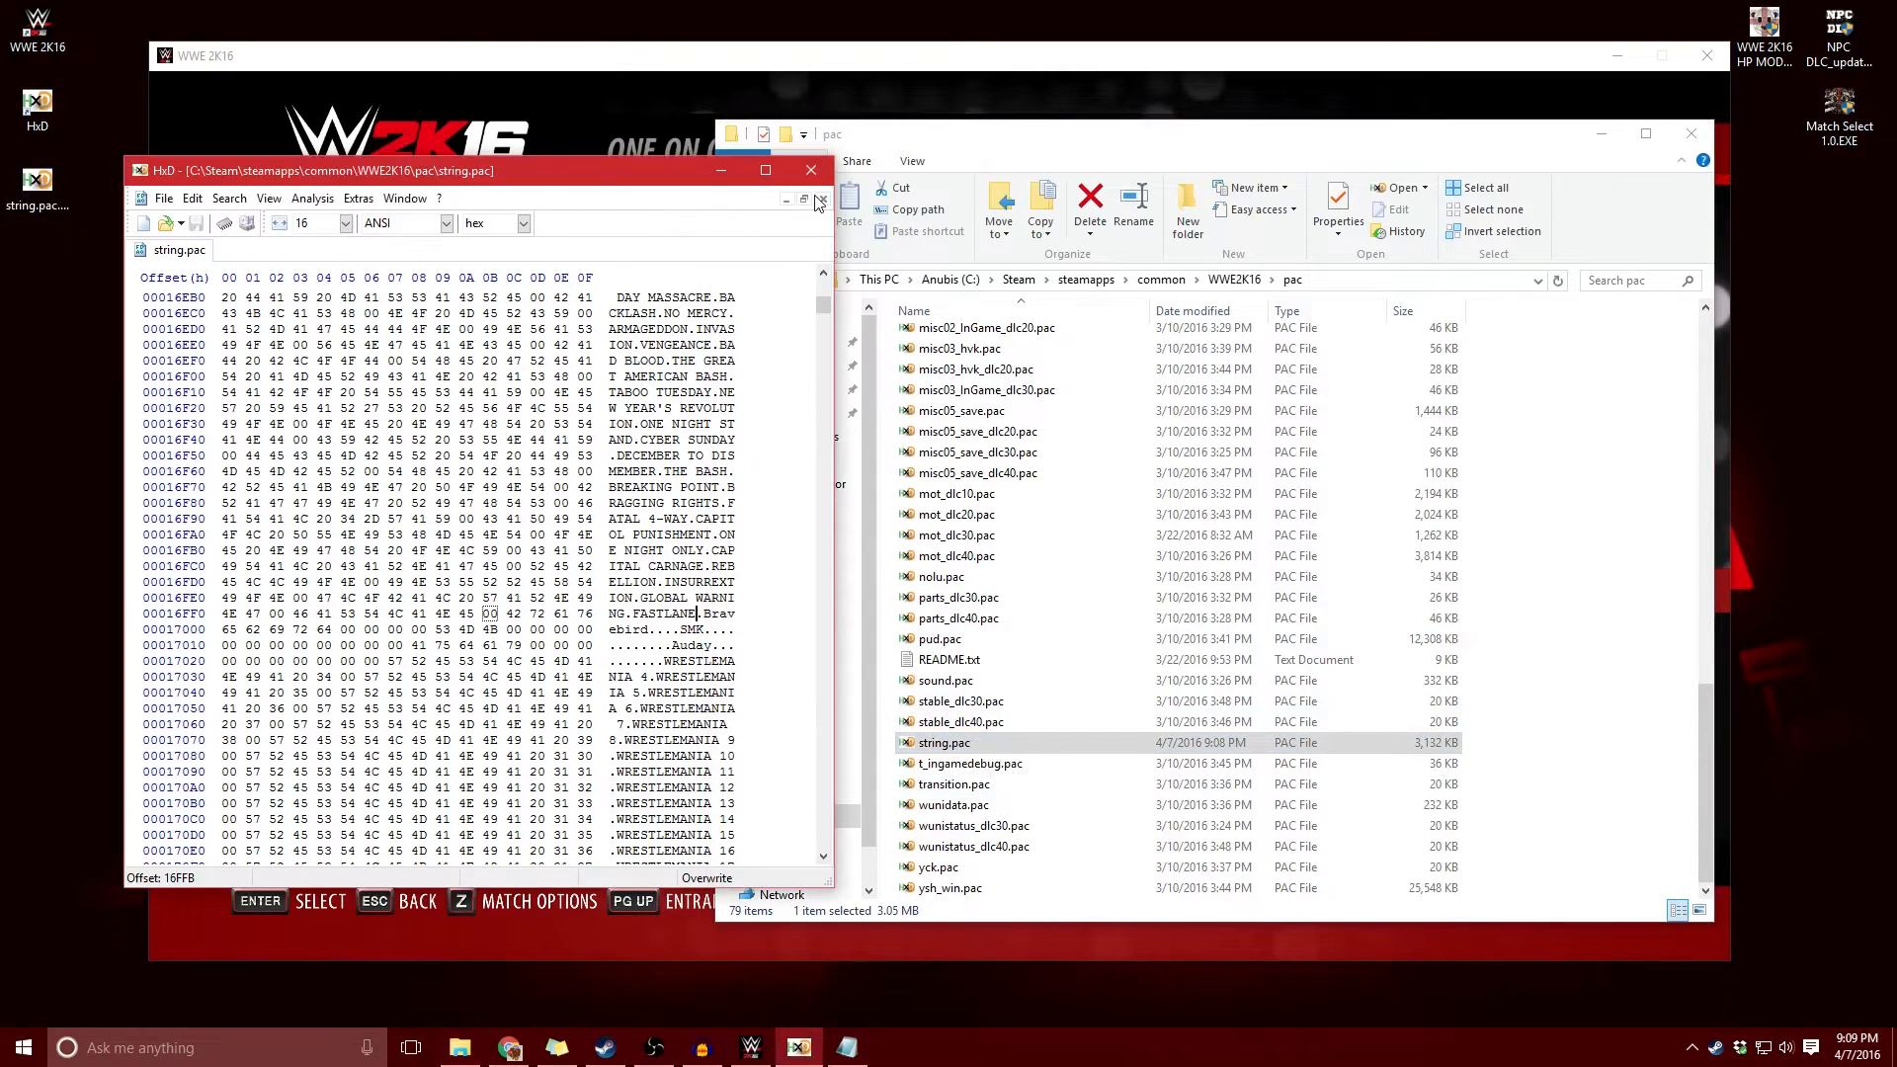
pyautogui.click(814, 172)
pyautogui.click(632, 267)
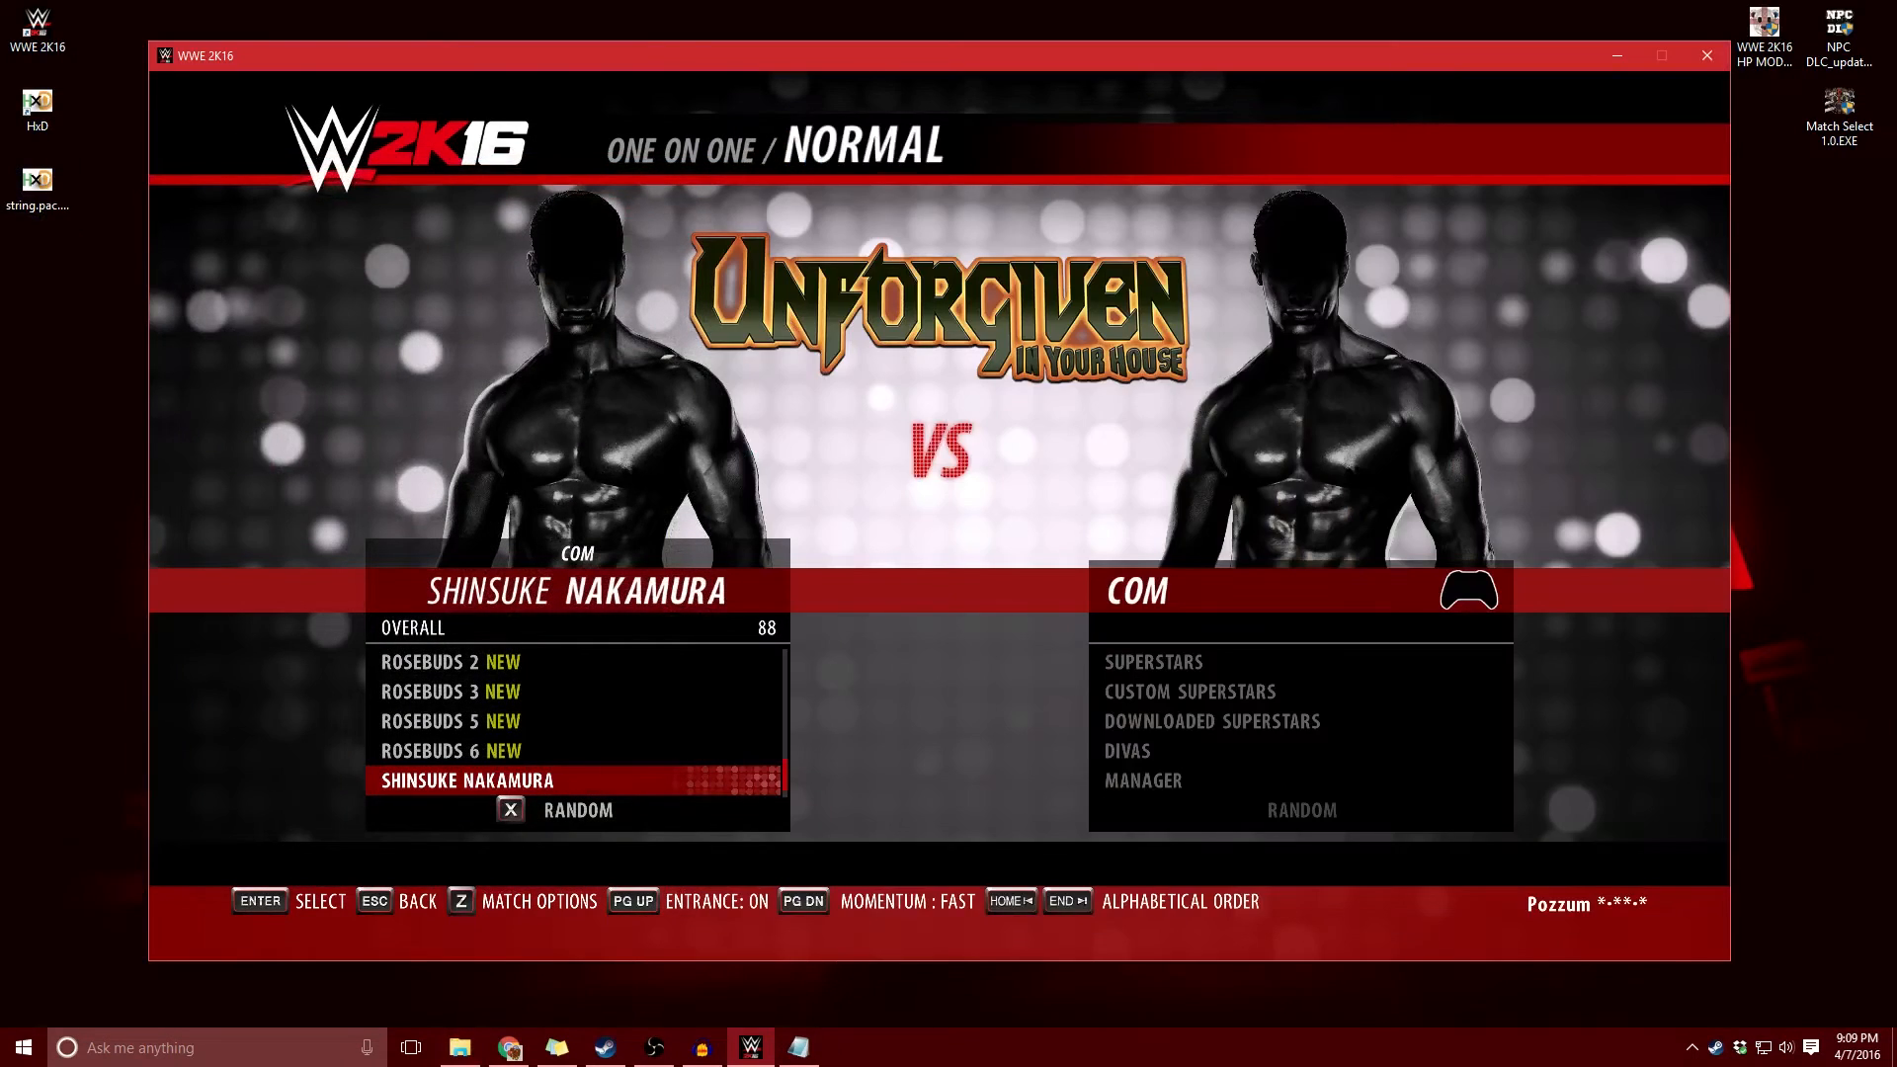
# - Back out of the One on One competitor selection to the game's main menu
pyautogui.press('Escape')
pyautogui.press('Escape')
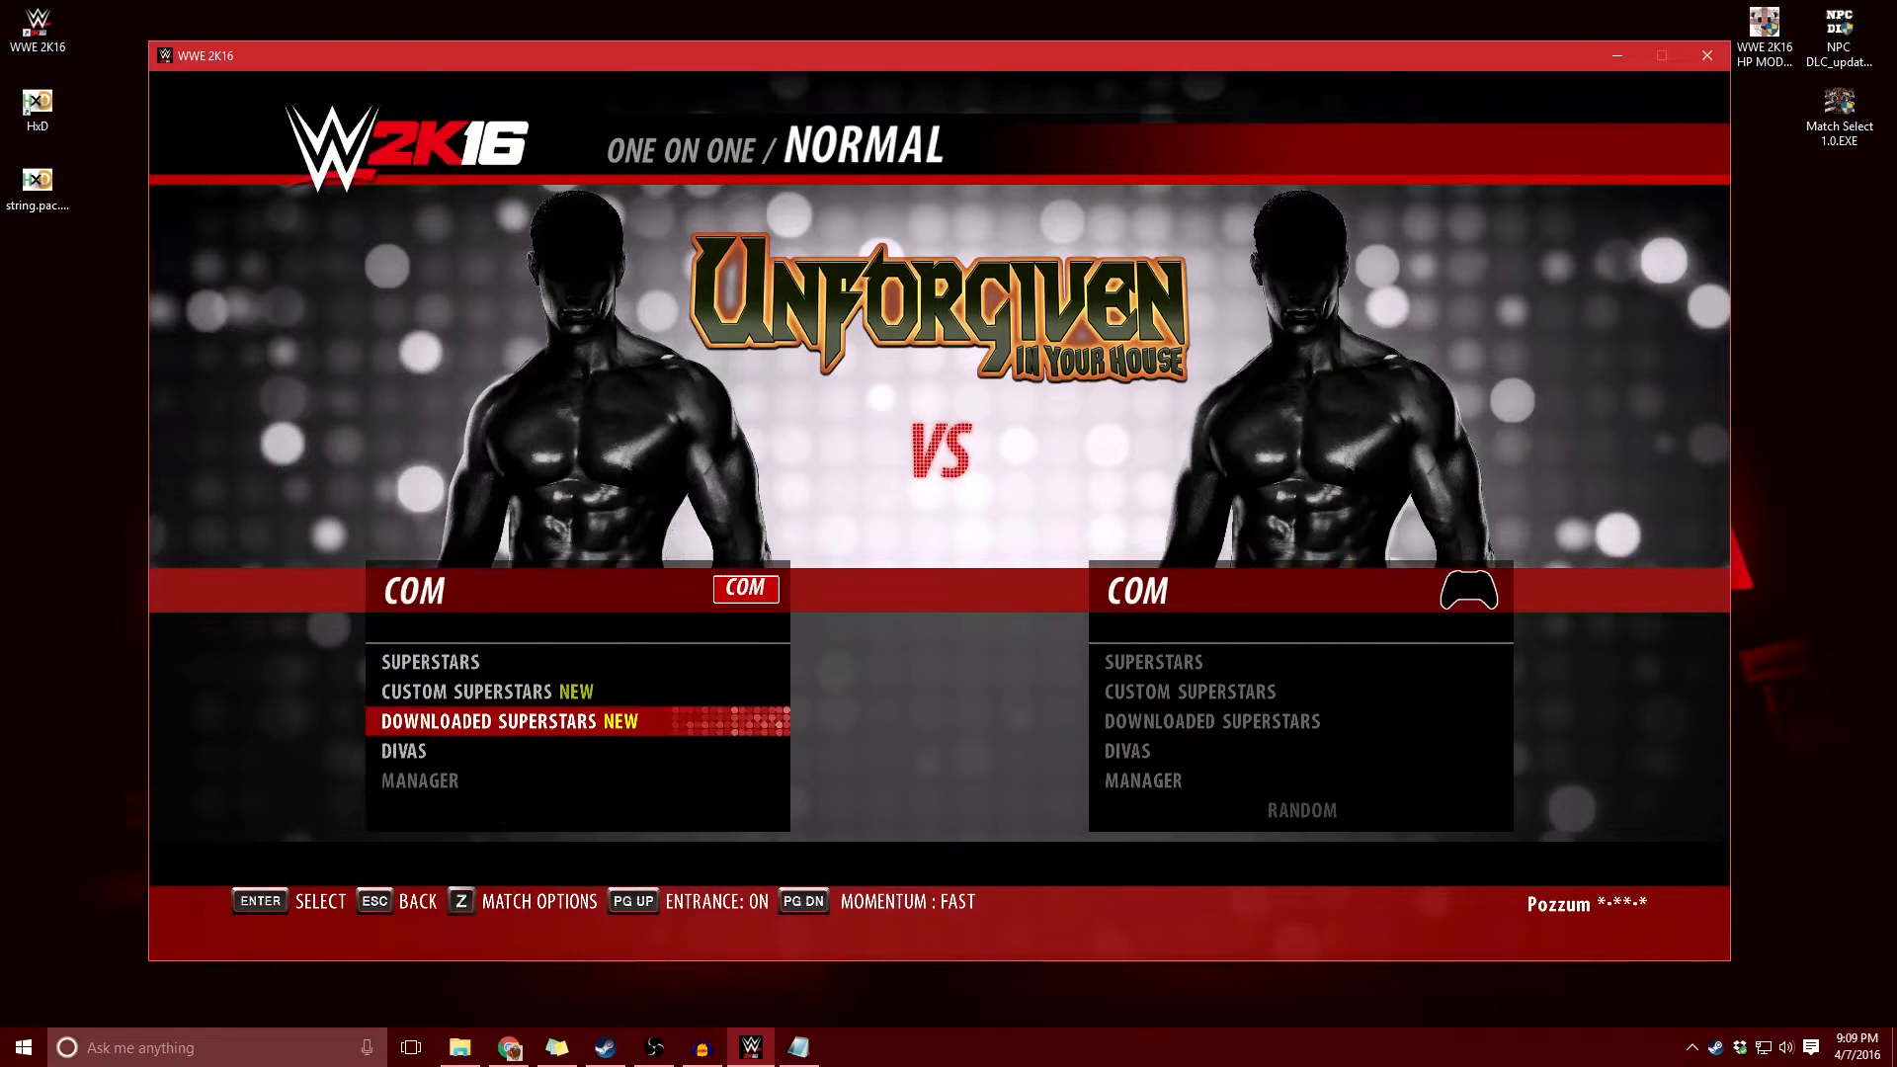
pyautogui.press('Escape')
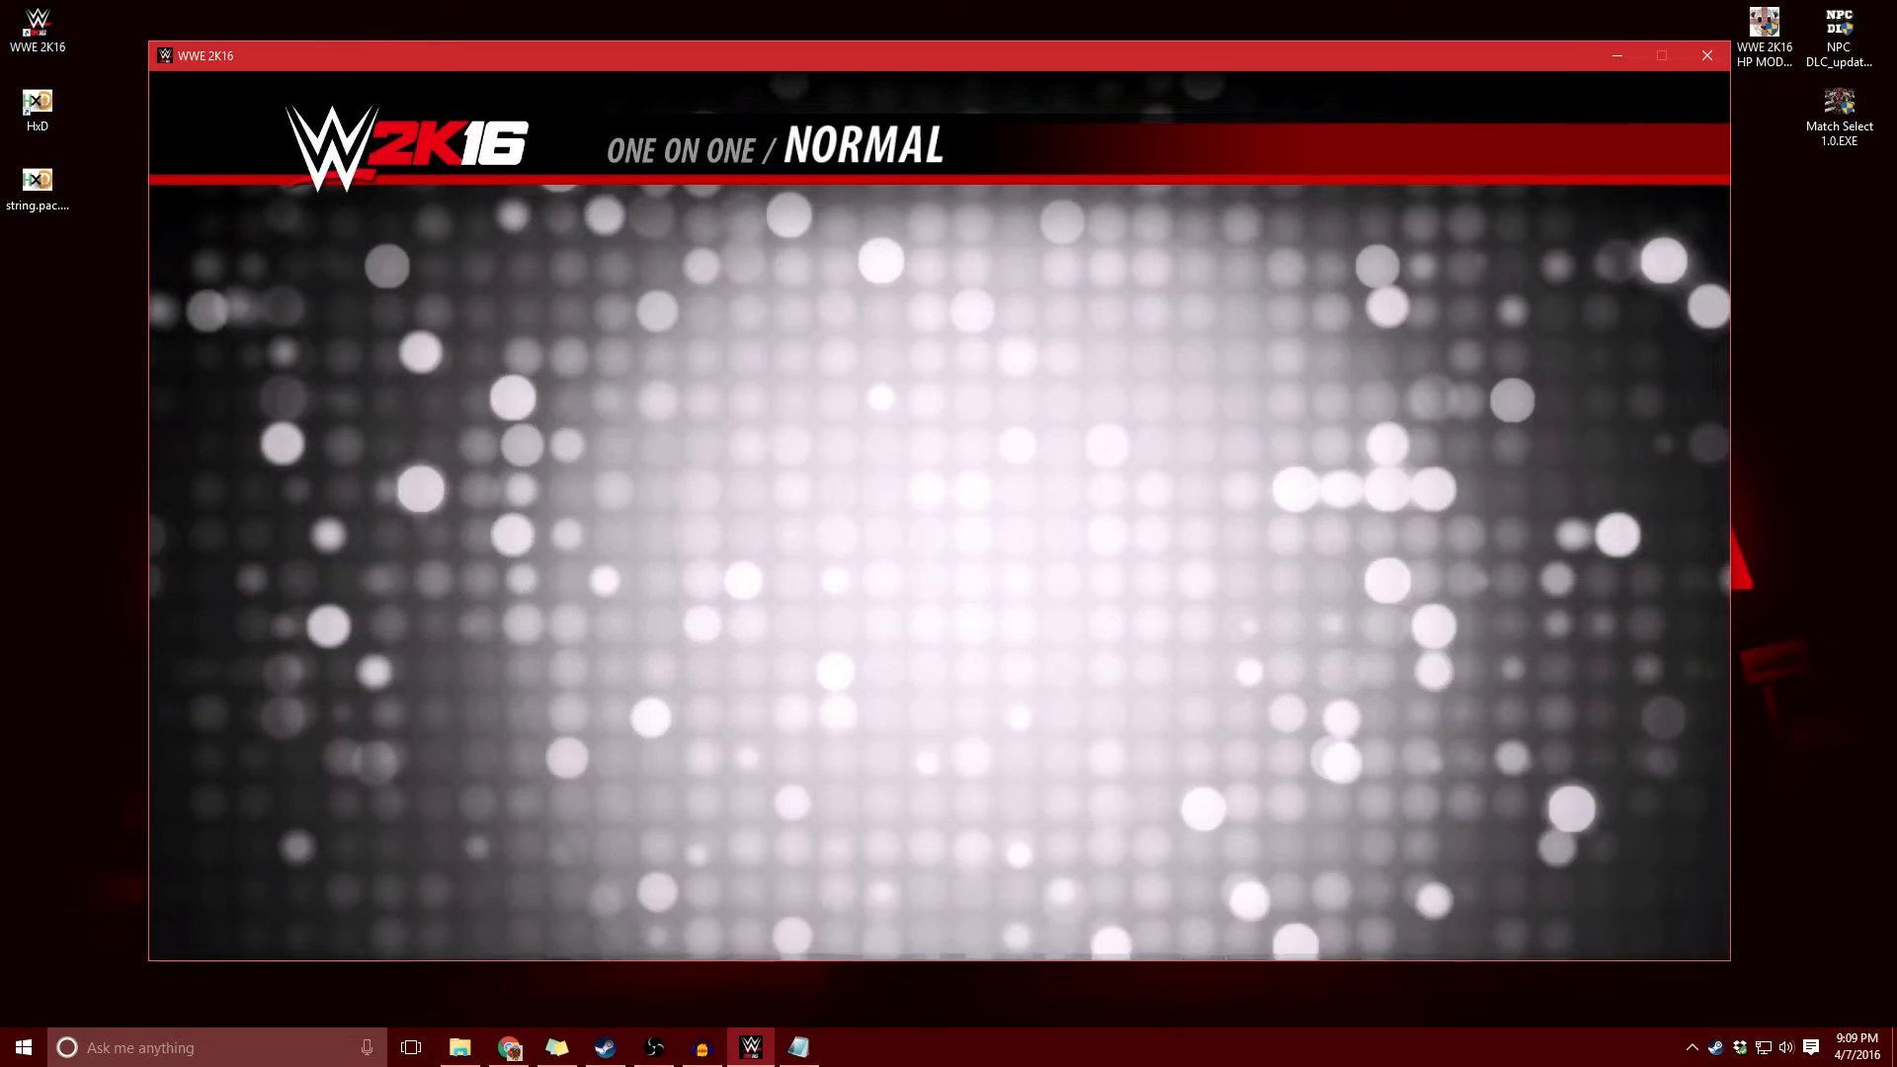
pyautogui.press('Escape')
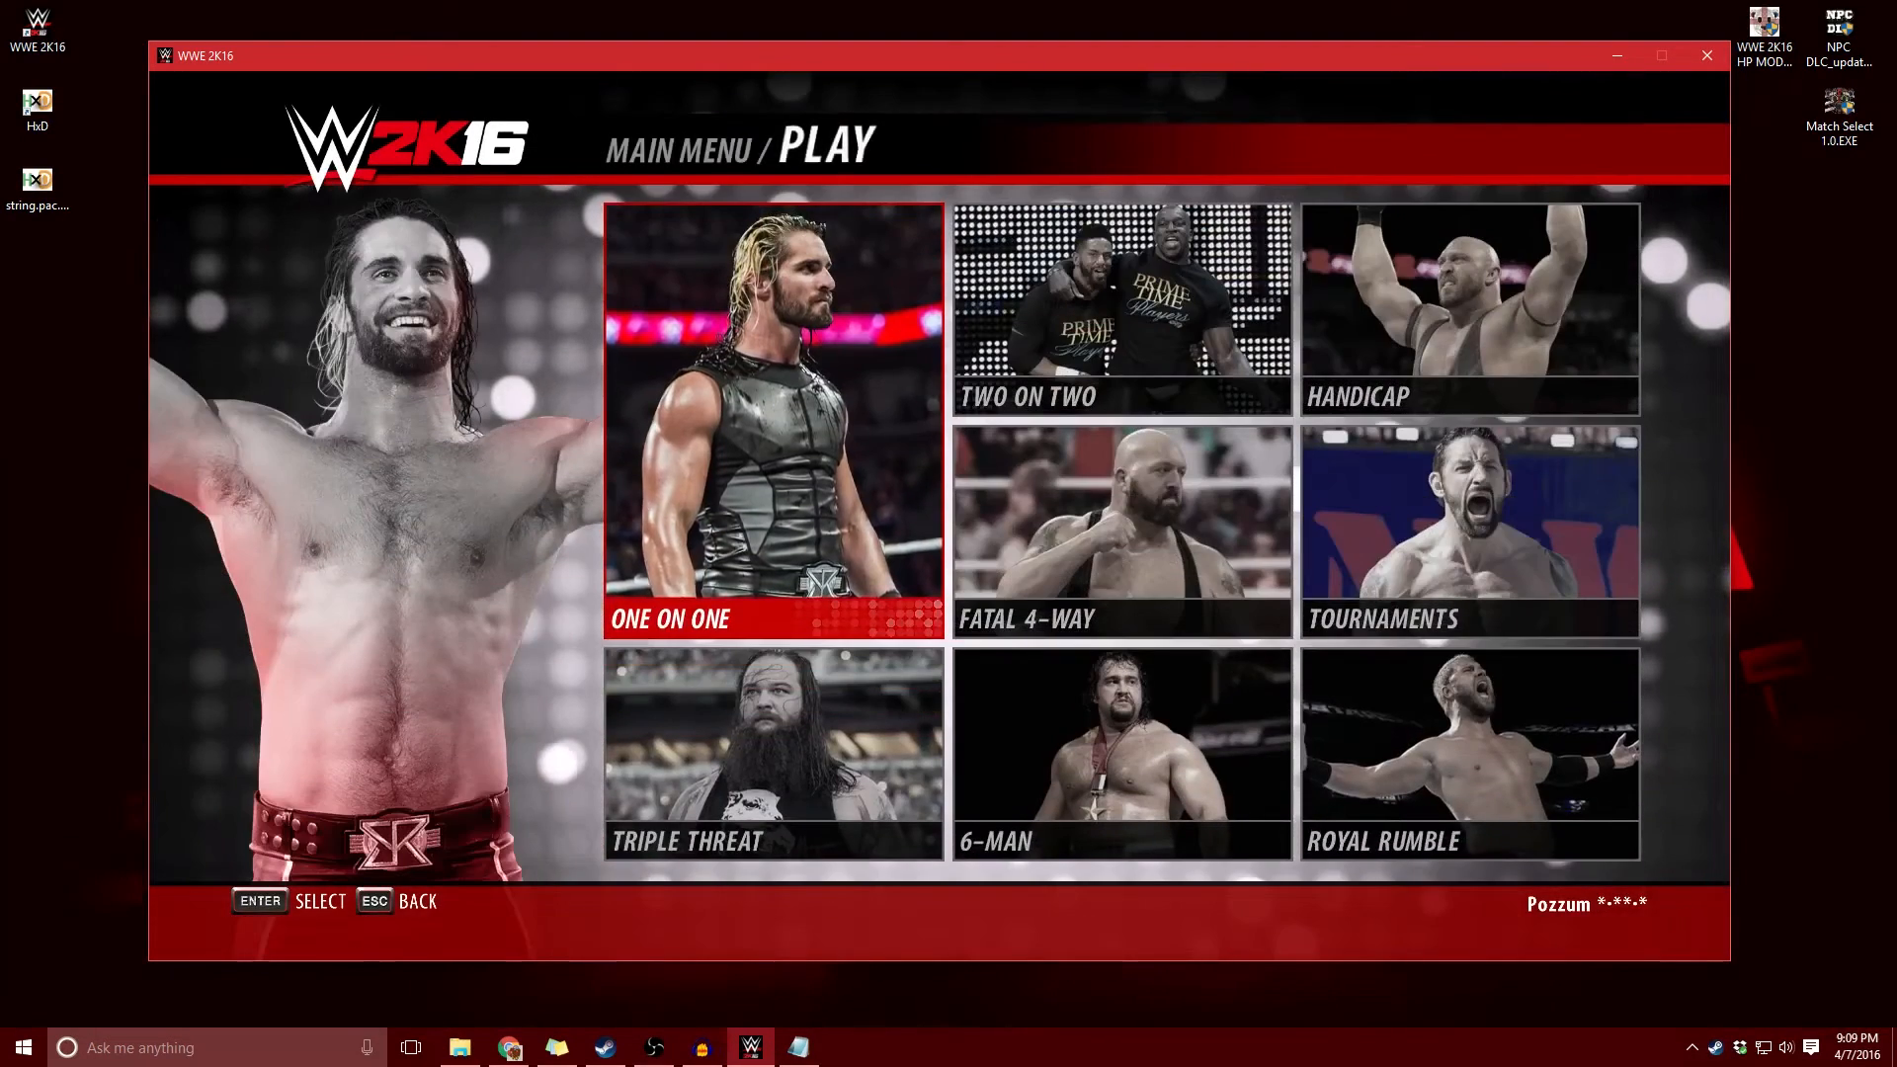
pyautogui.press('Escape')
# - Choose Quit Game in the main menu and answer Yes to exit WWE 2K16
pyautogui.press('Right')
pyautogui.press('Right')
pyautogui.press('Right')
pyautogui.press('Right')
pyautogui.press('Right')
pyautogui.press('Right')
pyautogui.press('Right')
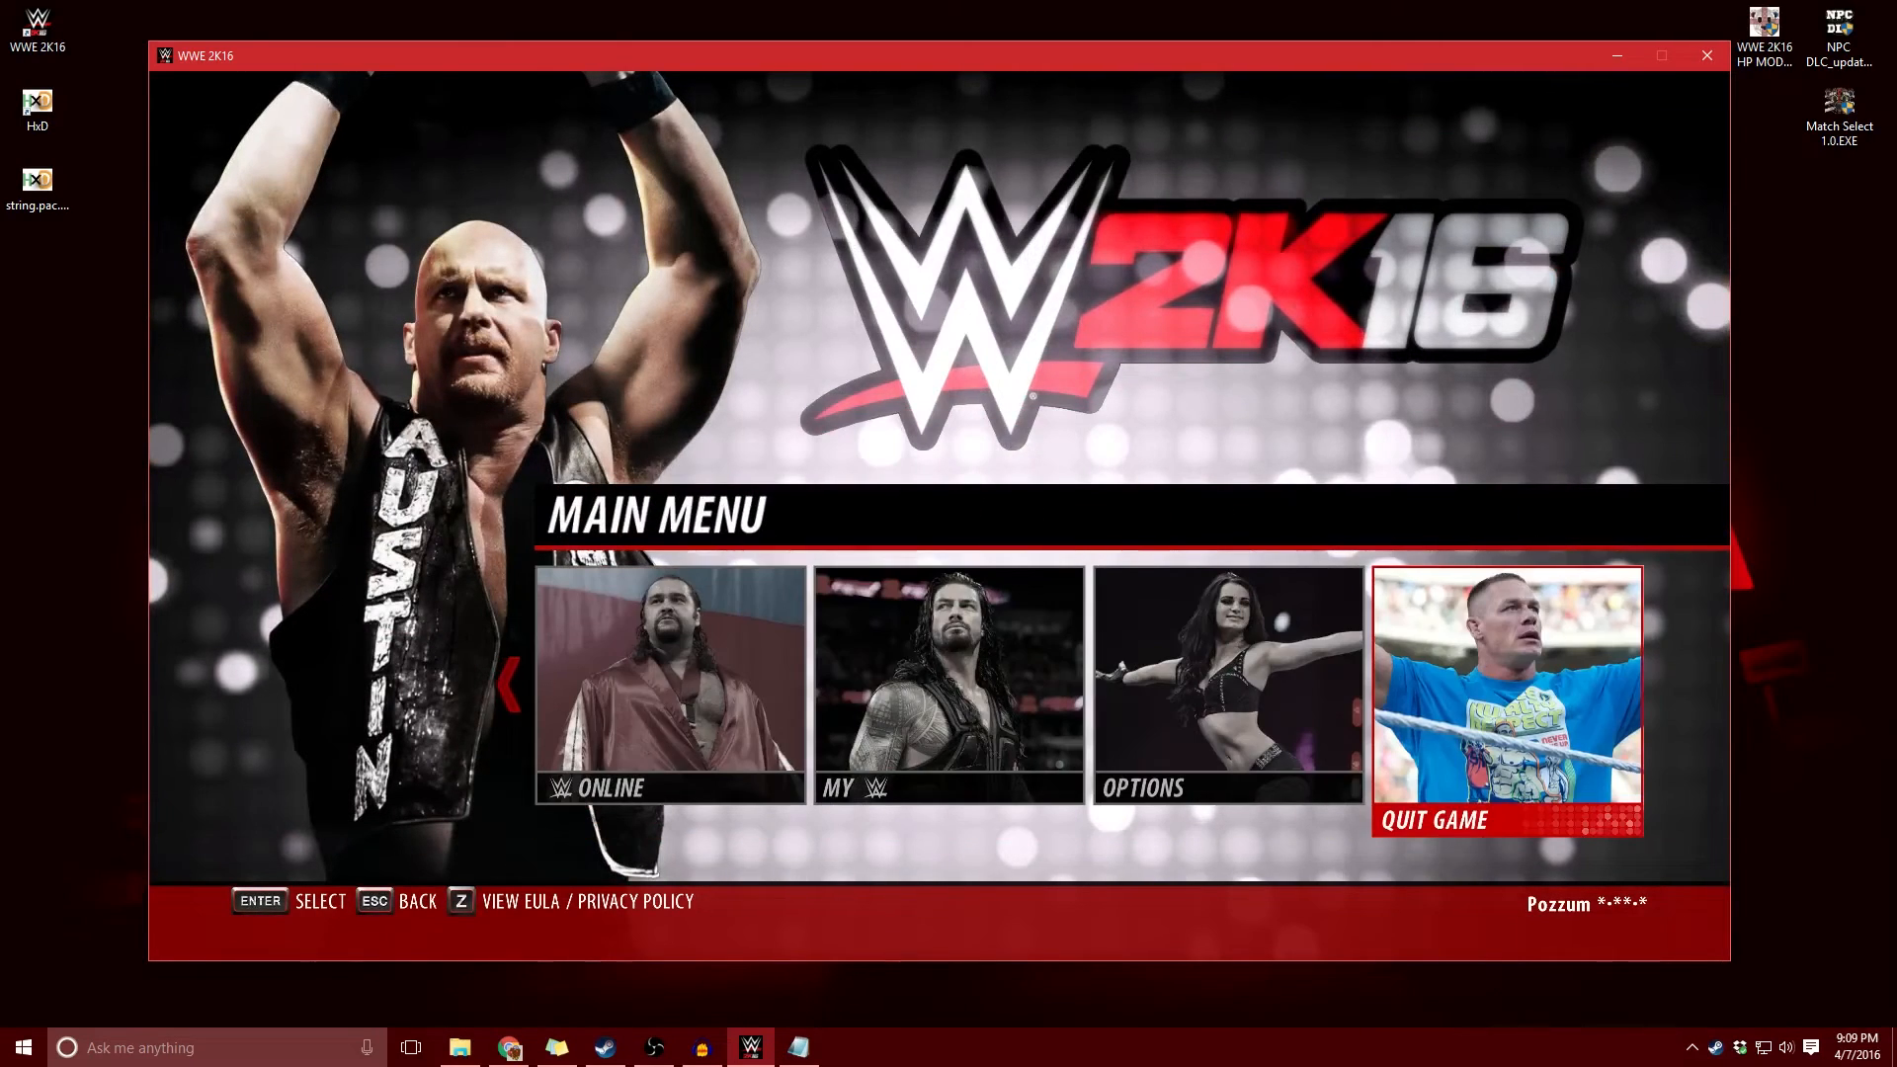
pyautogui.press('Return')
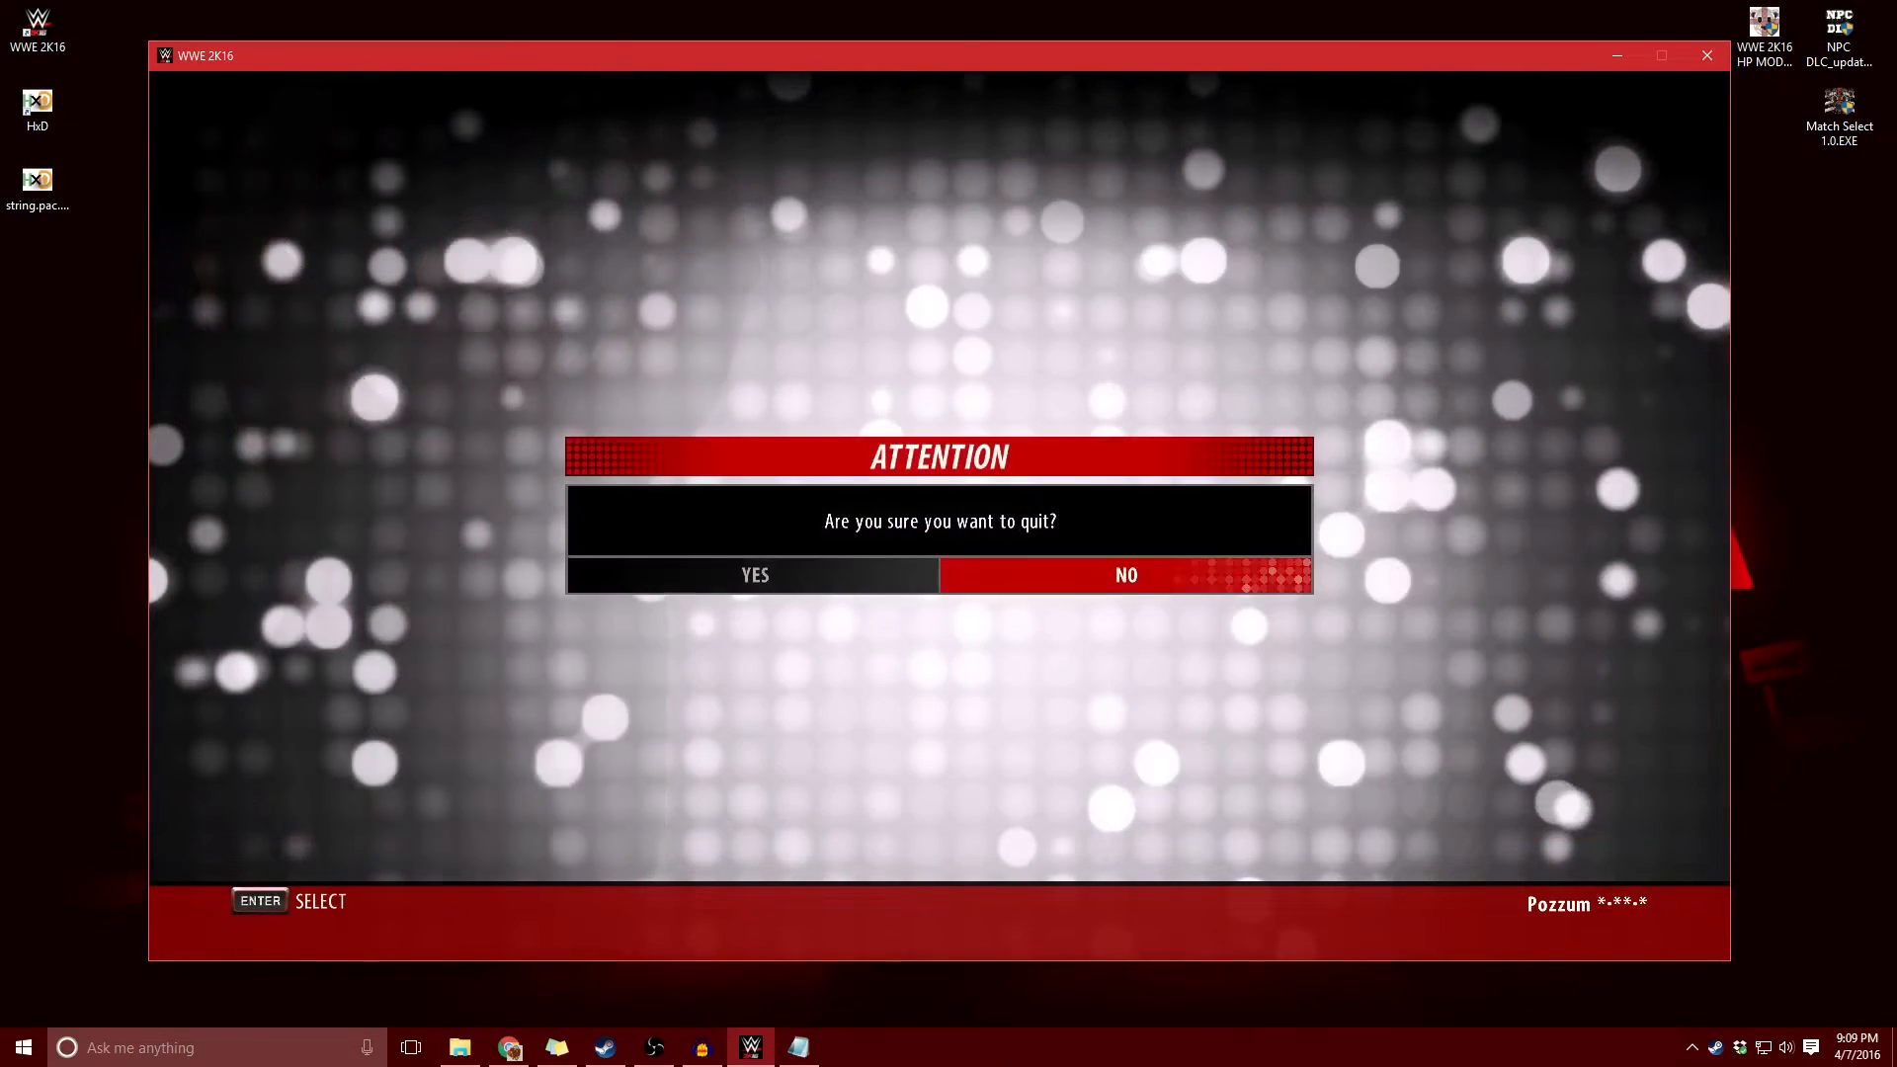
pyautogui.press('Left')
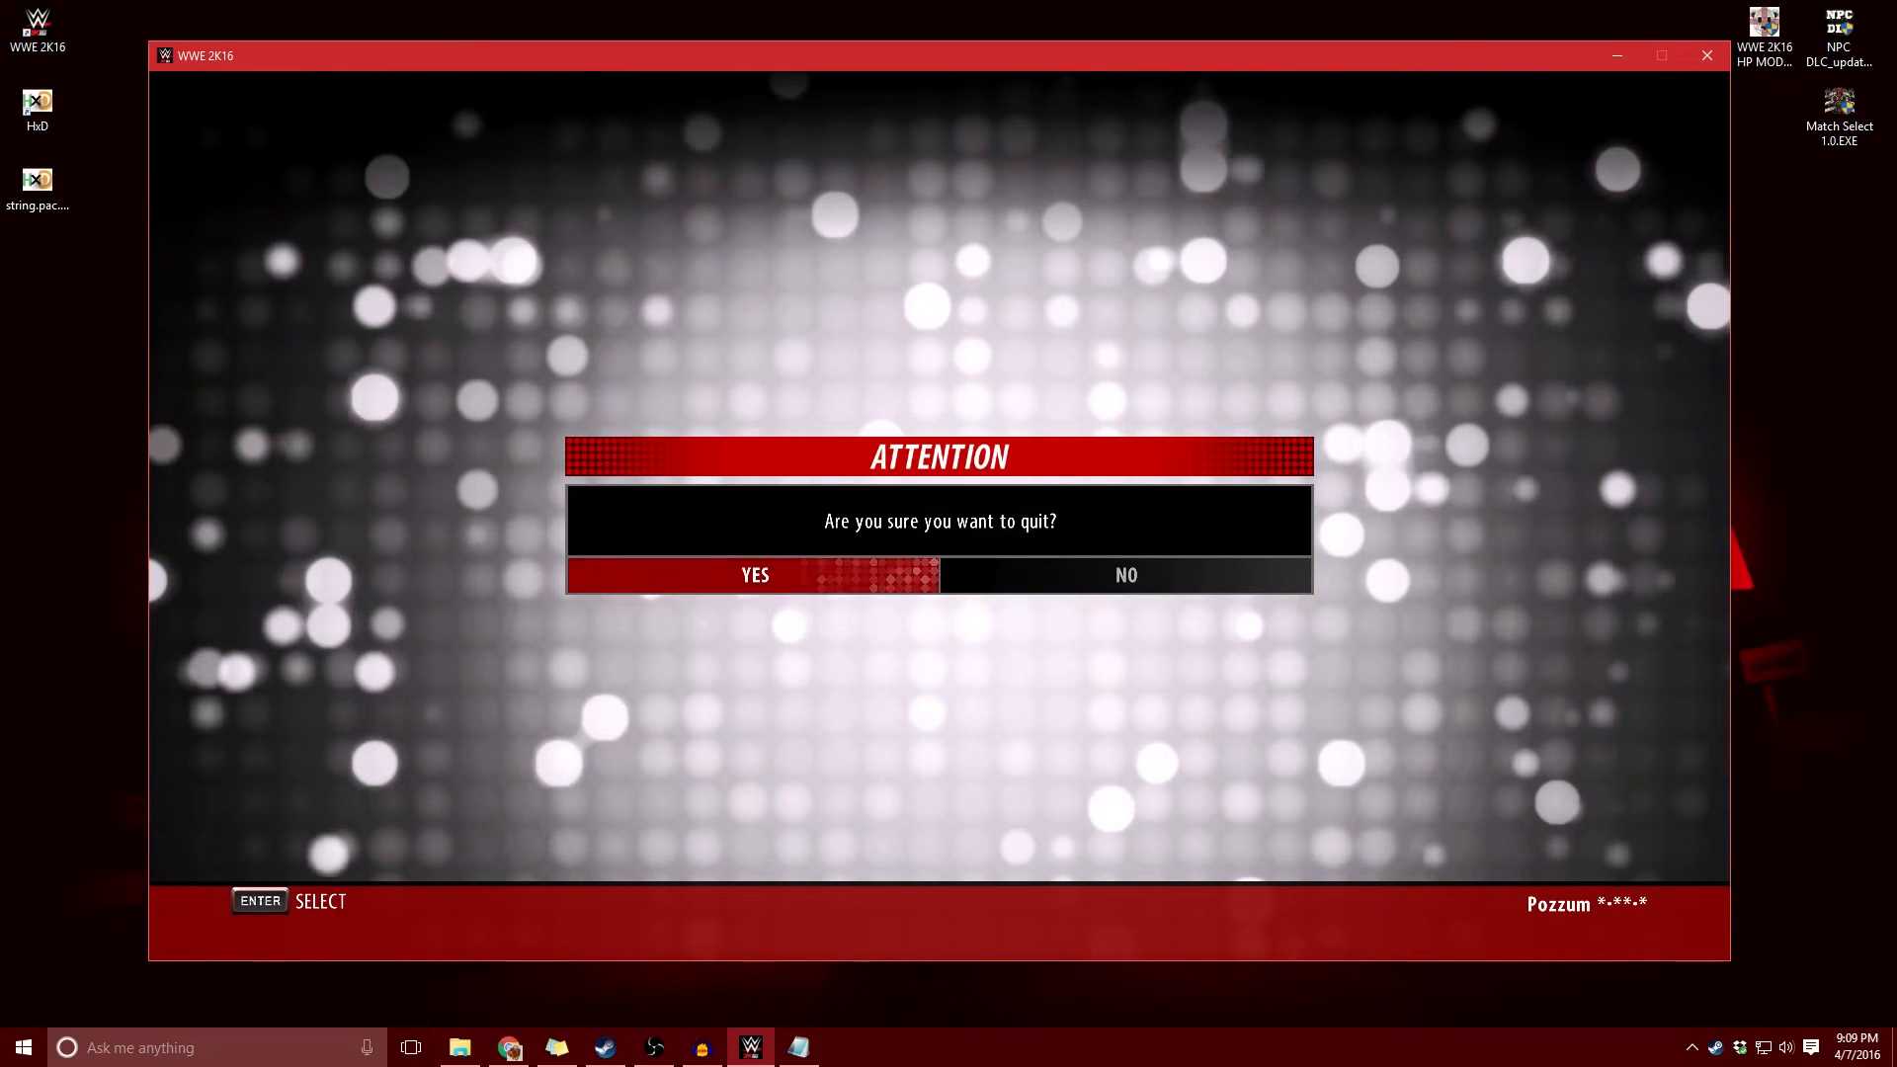
pyautogui.press('Return')
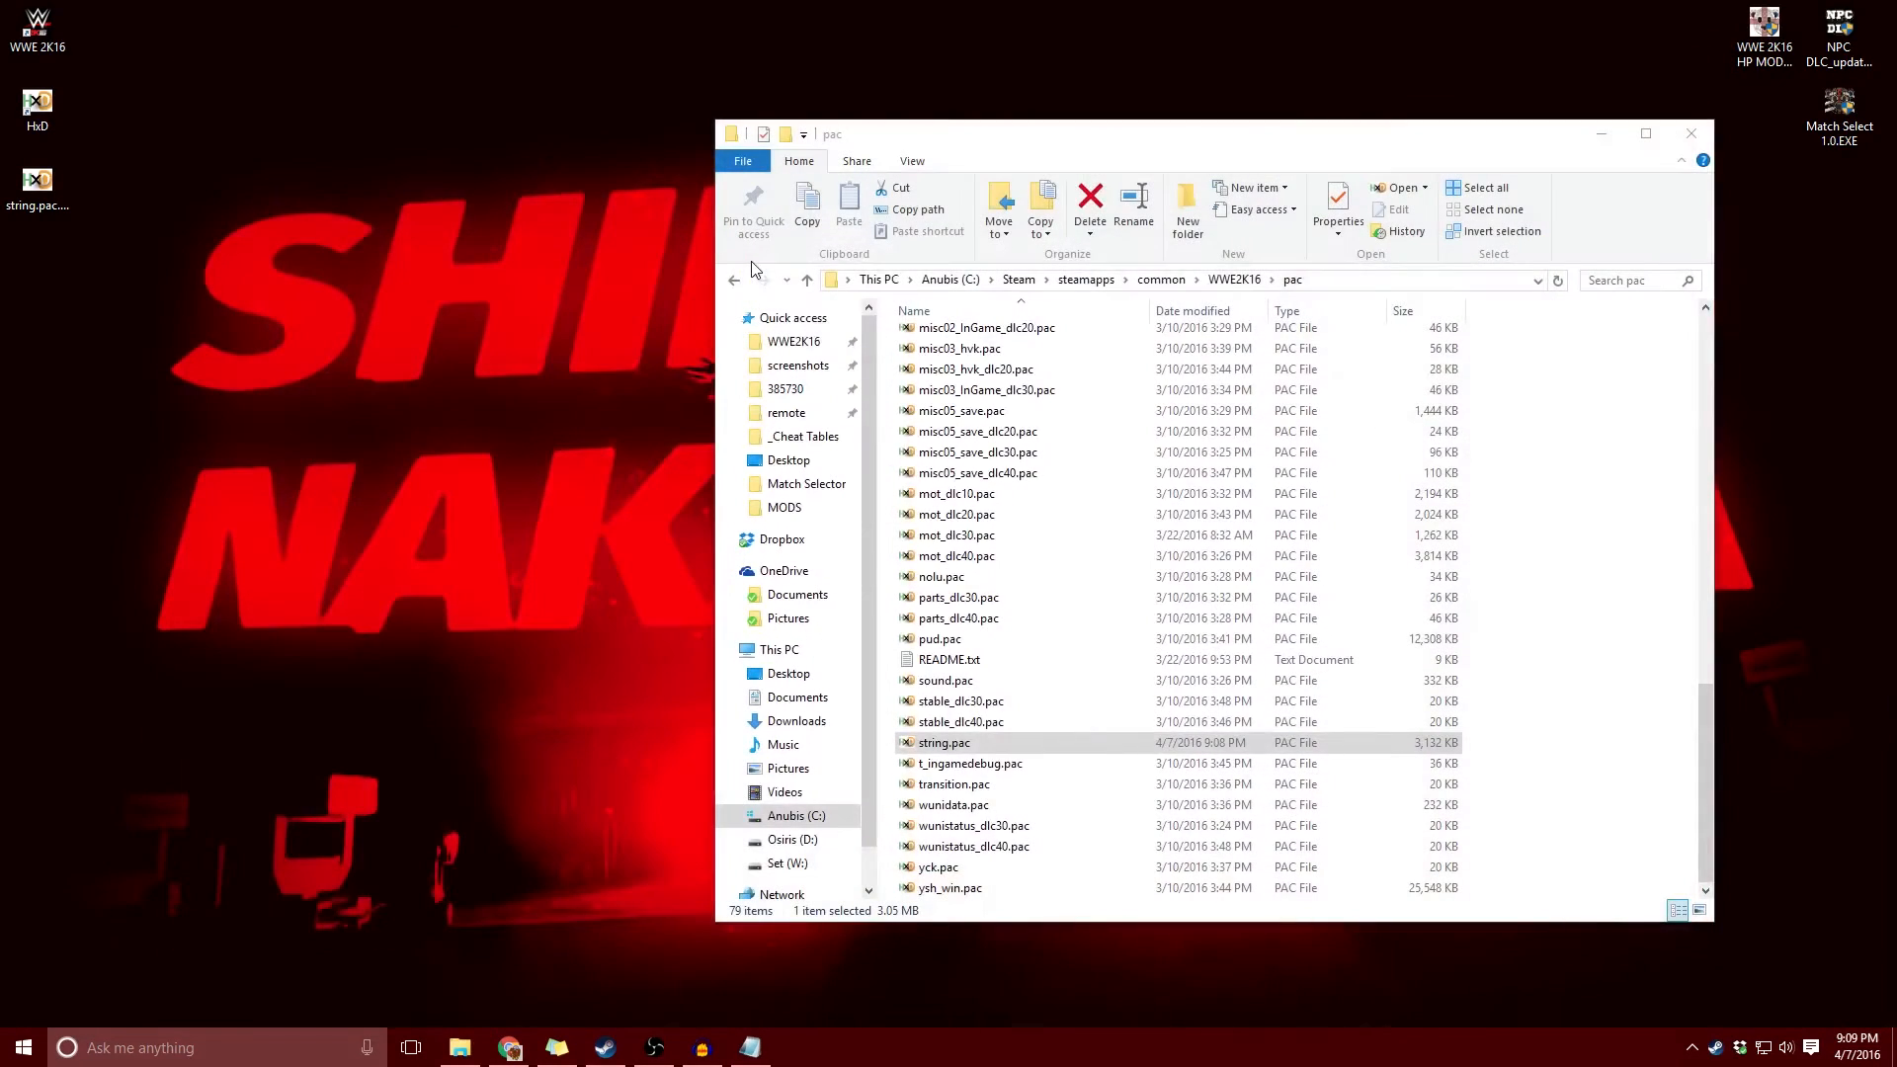
# - Relaunch WWE 2K16 from Steam, move its window toward the middle of the desktop and dismiss the autosave notice
pyautogui.rightClick(1716, 1048)
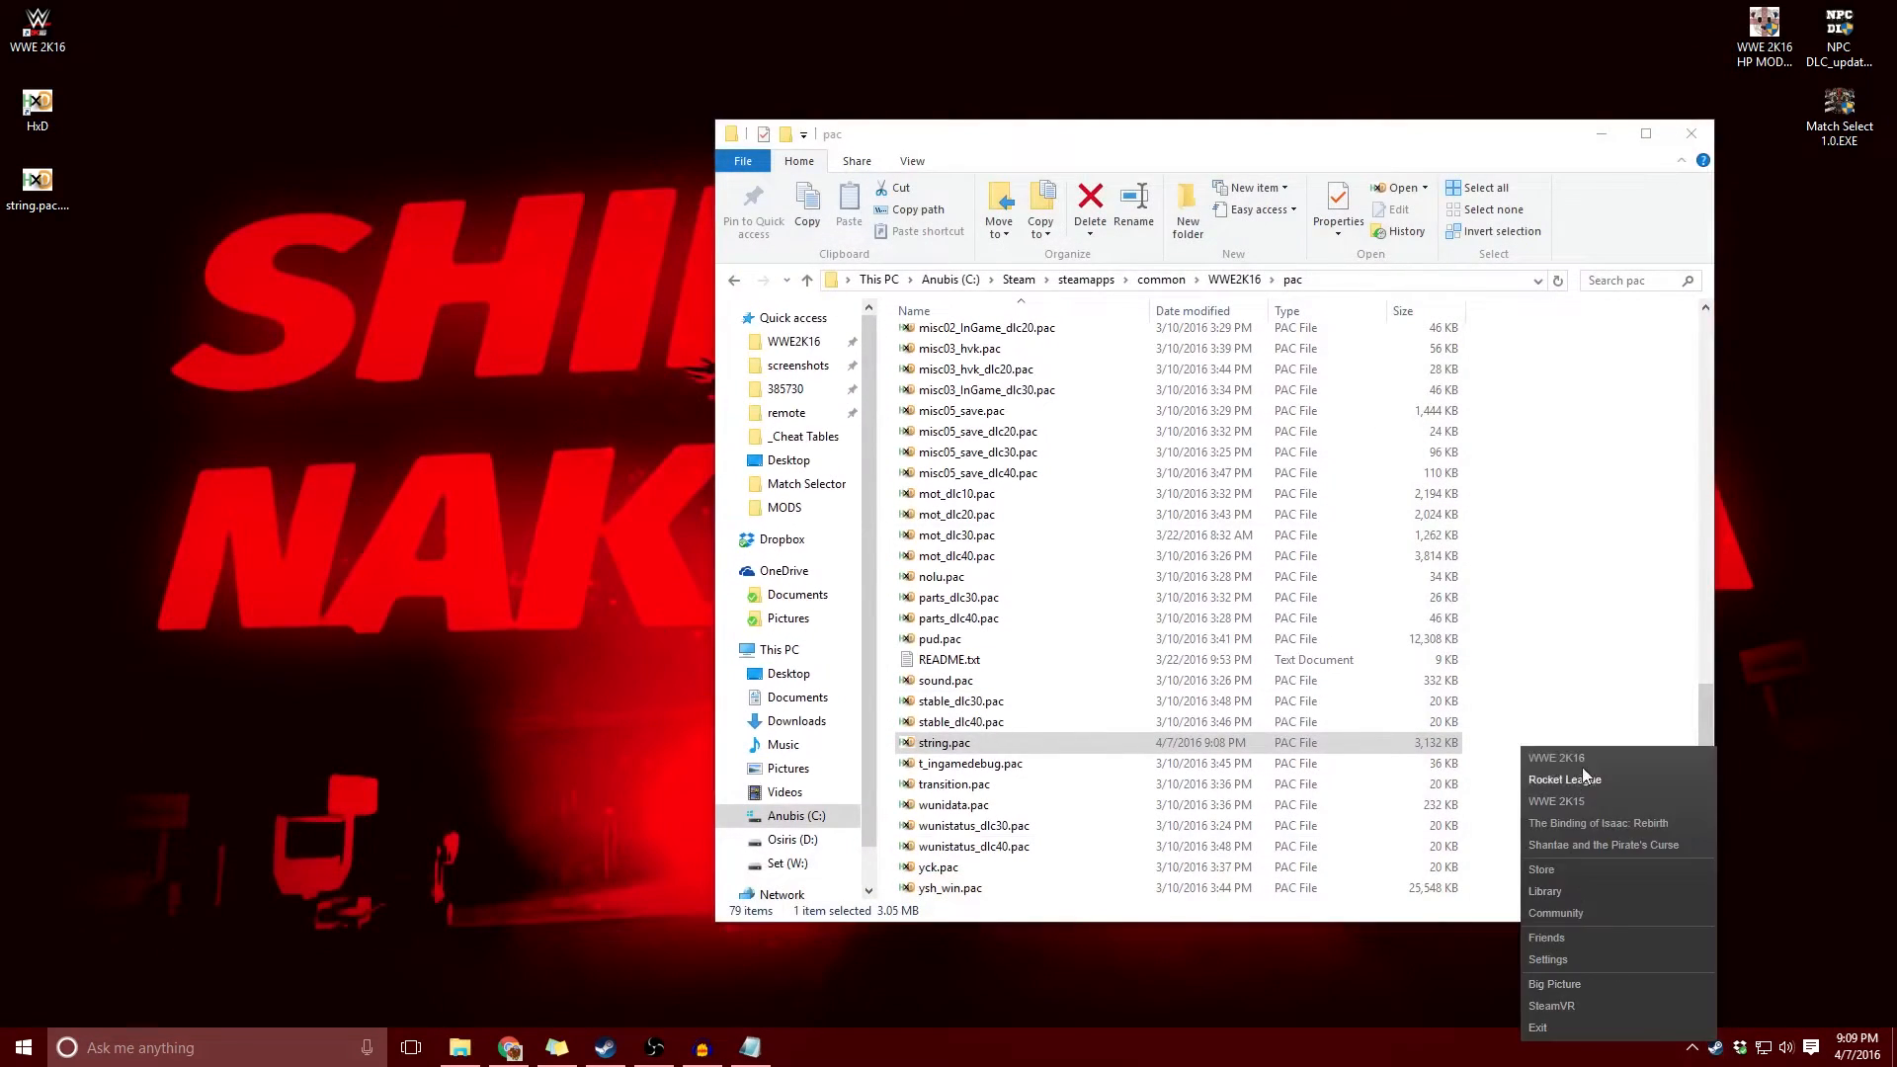
pyautogui.click(1580, 750)
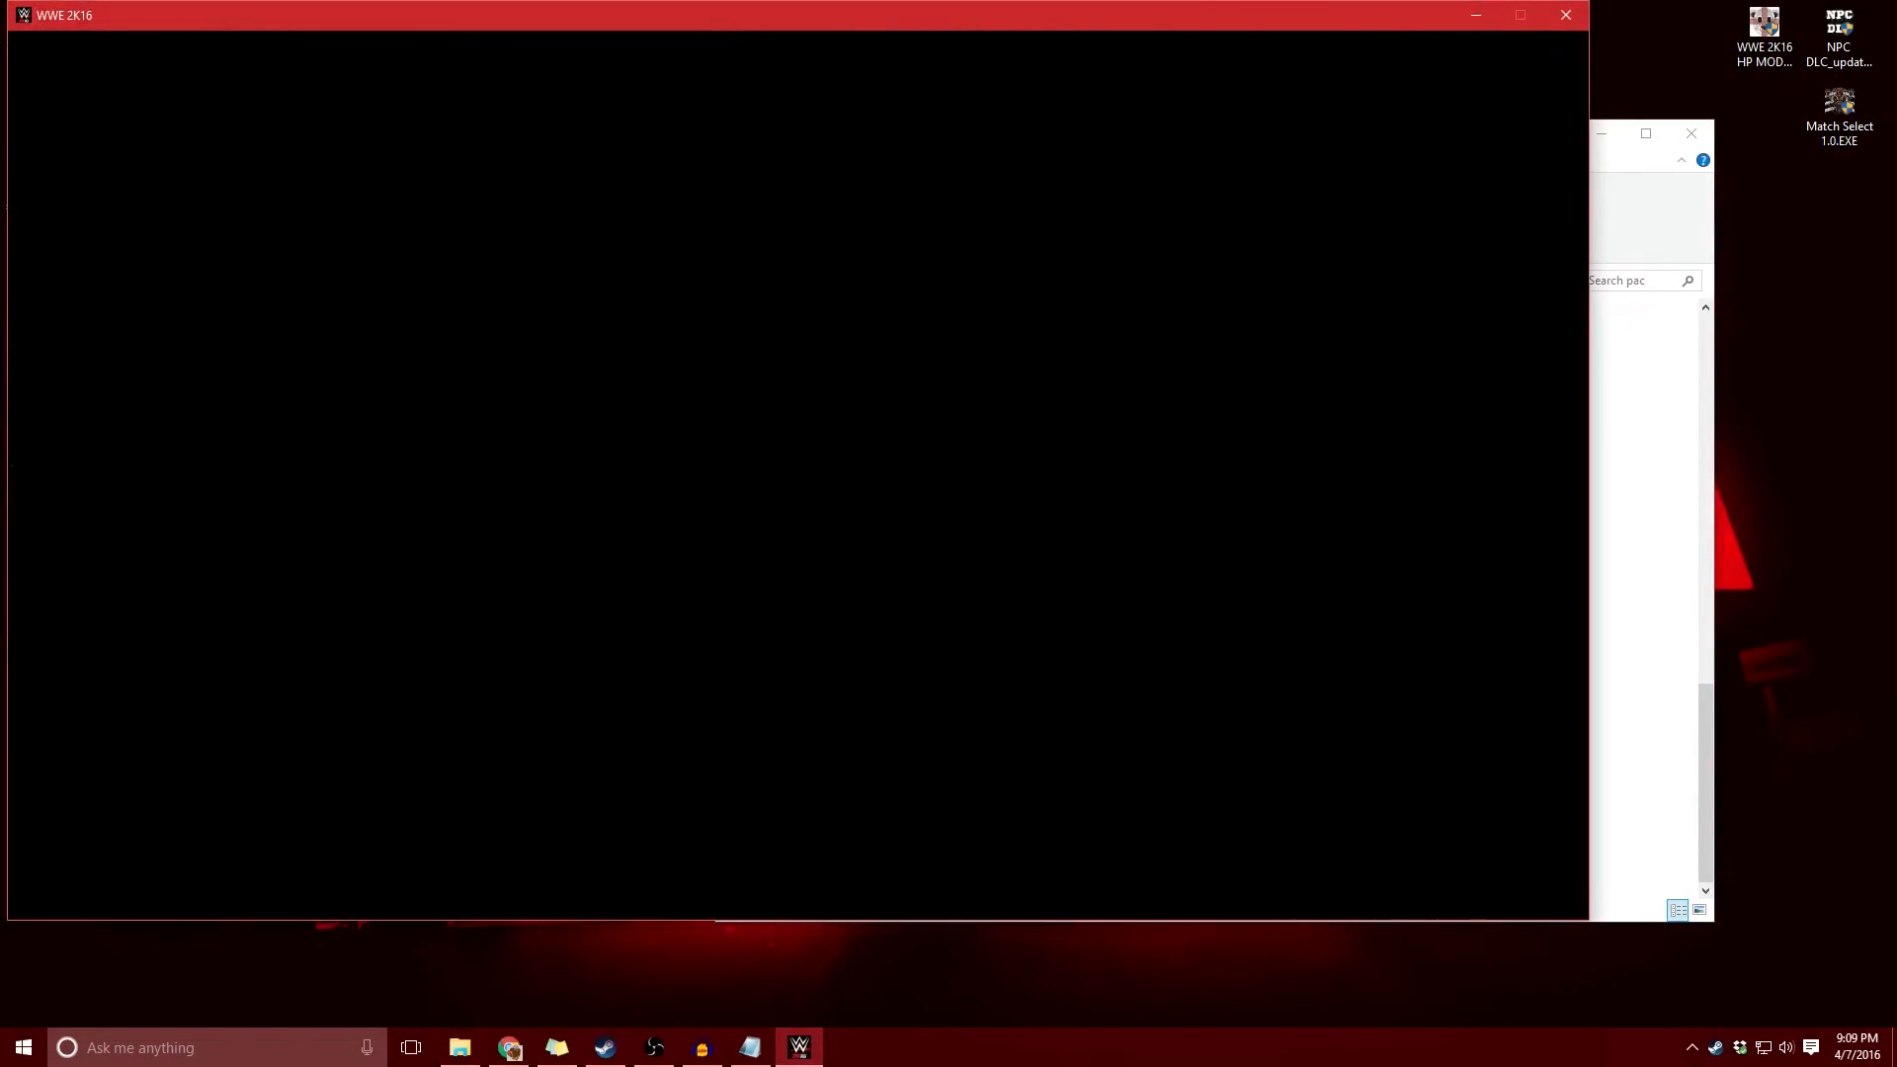
pyautogui.moveTo(888, 80); pyautogui.dragTo(888, 75)
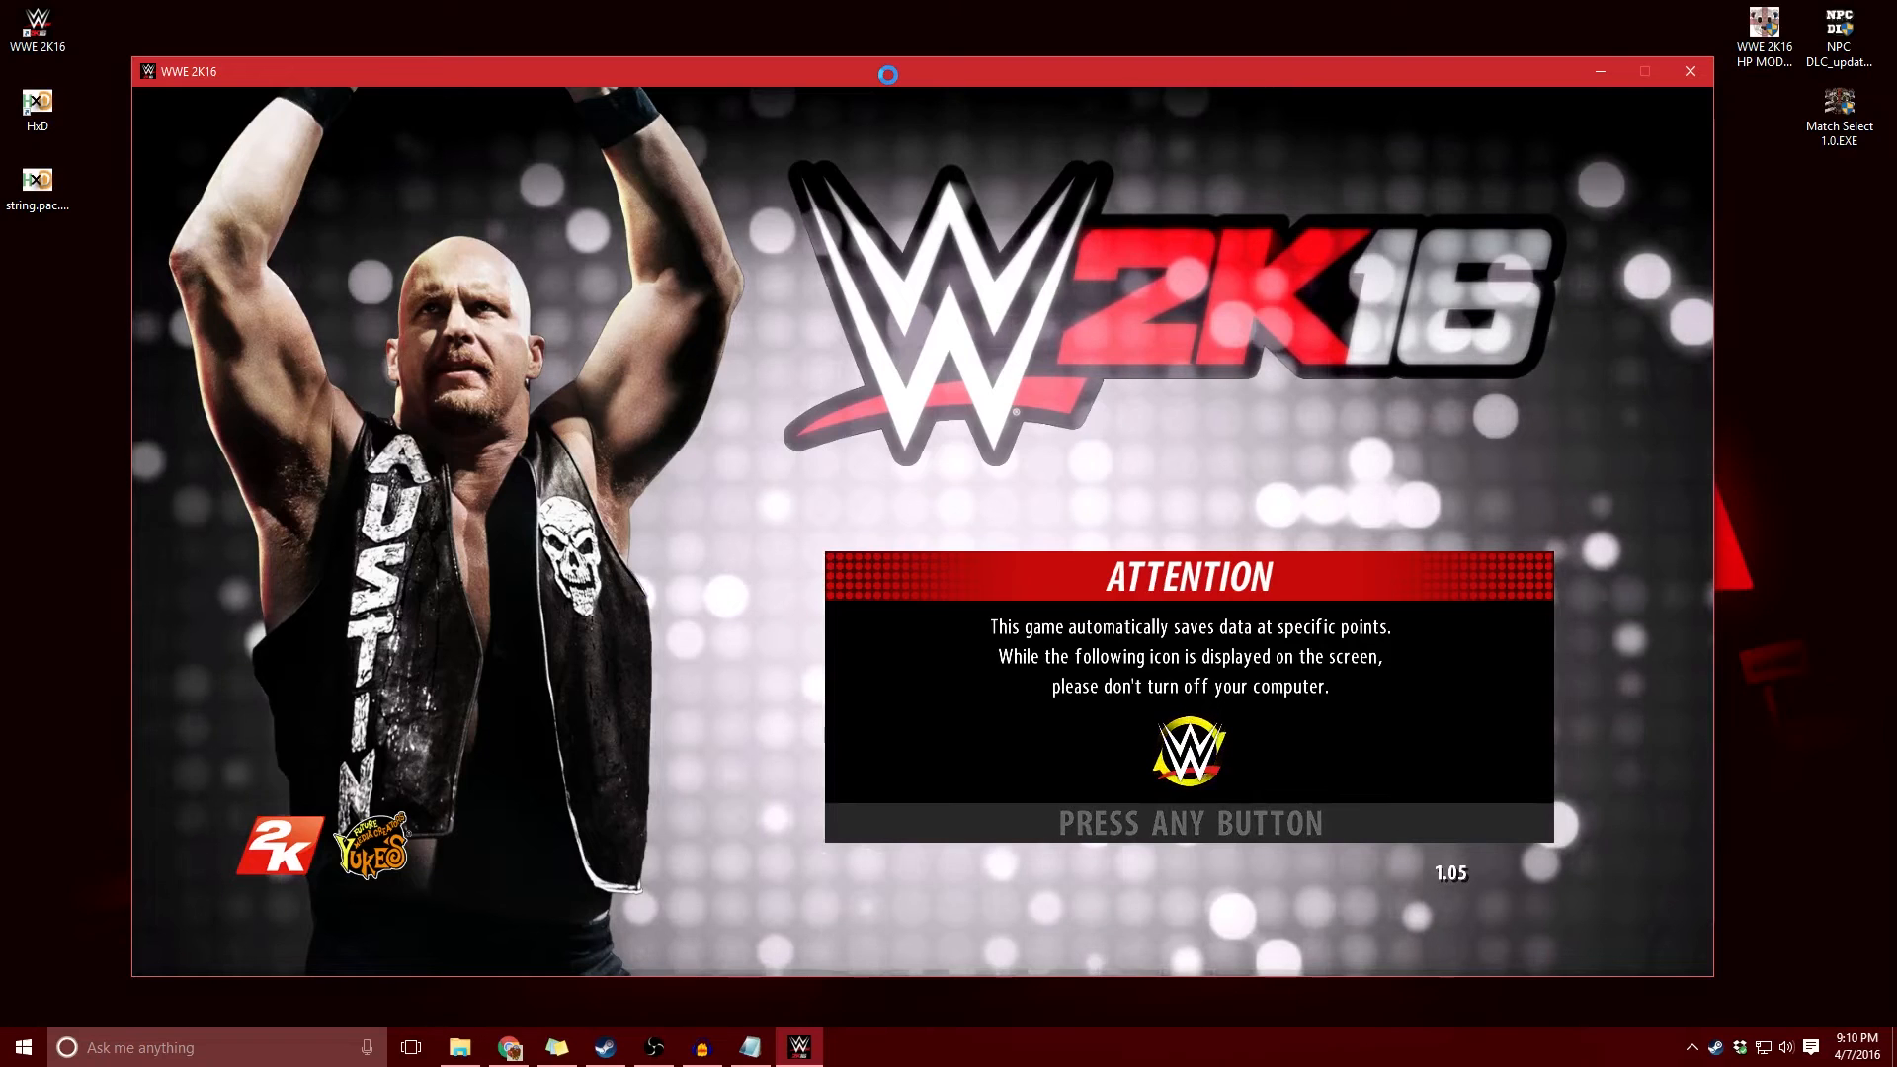
pyautogui.press('Return')
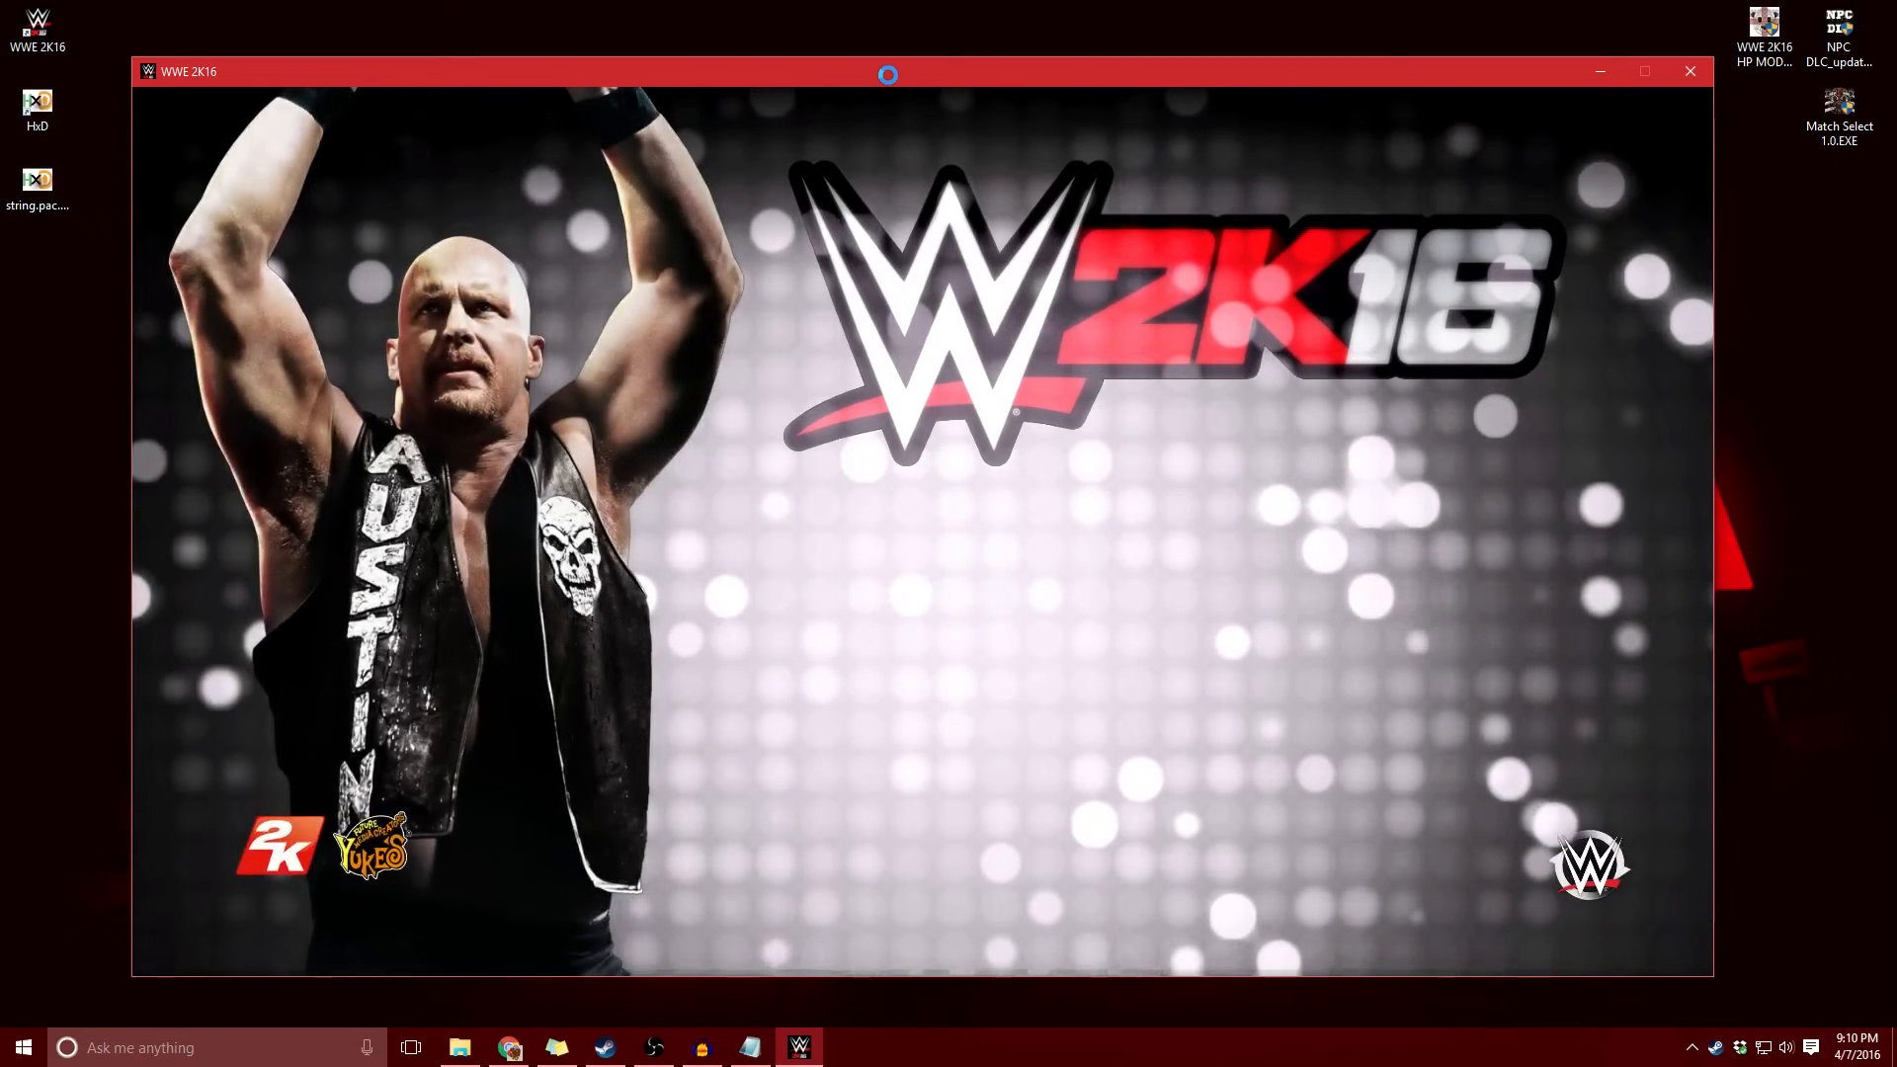